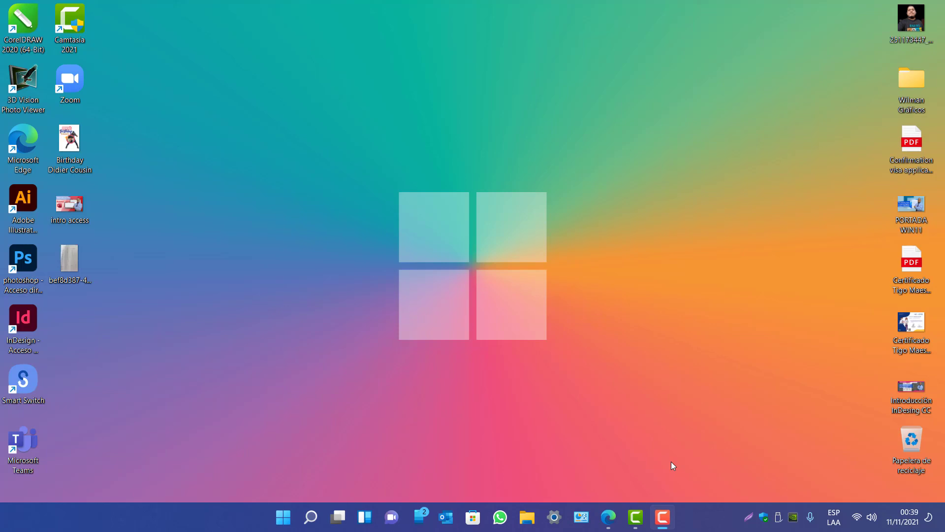
Launch Microsoft Access from a Windows 11 Start search for 'acc'
key(super)
text(acc)
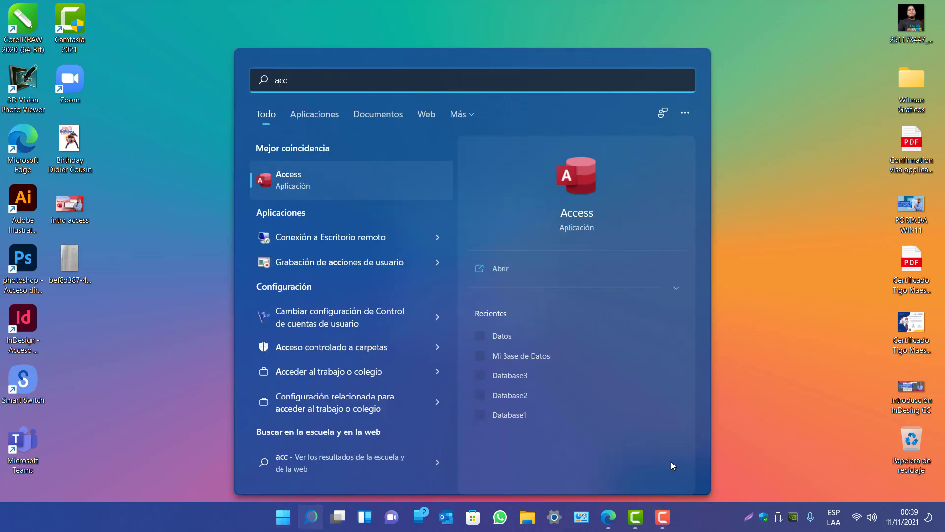
click(350, 190)
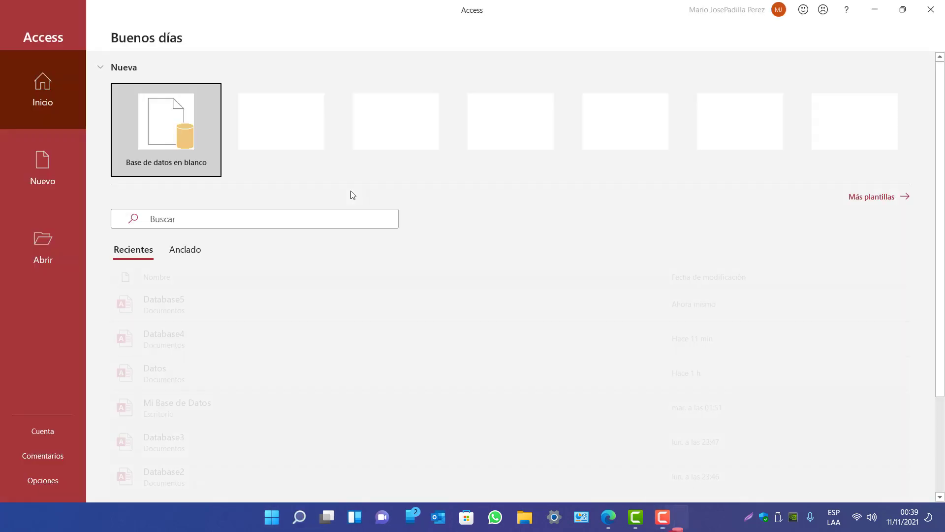
Start a blank database and replace the default file name with 'Datos Estudiantes'
click(161, 127)
double_click(575, 180)
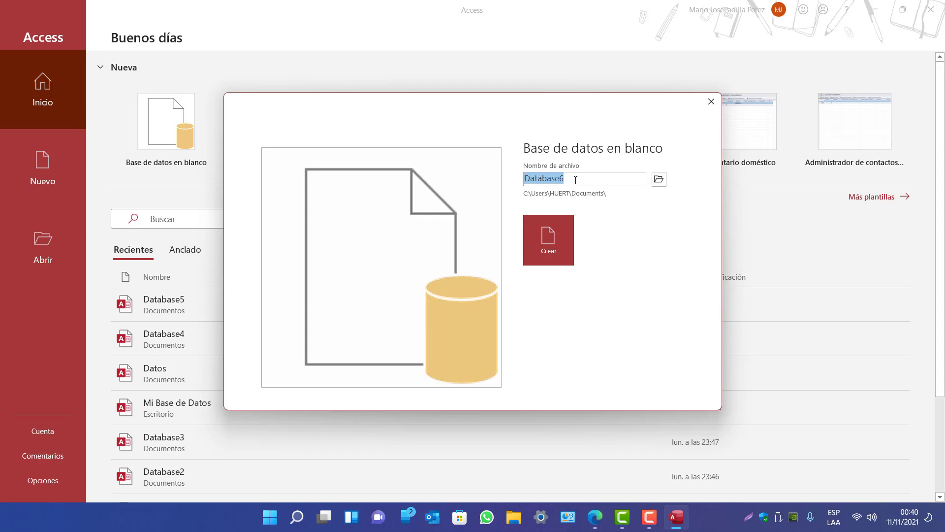
text(Datos E)
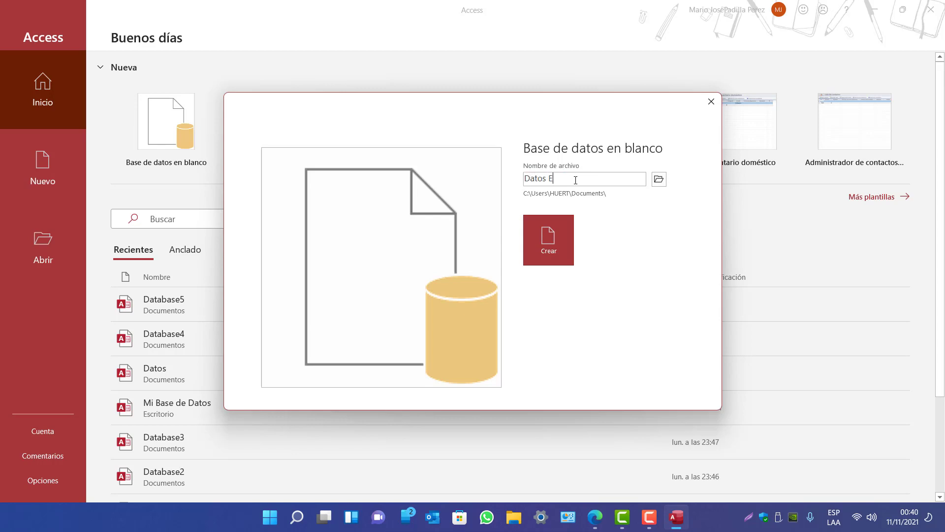
text(stuad)
key(BackSpace)
text(iantes)
Create the database and look over the field type options in Tabla1
click(551, 244)
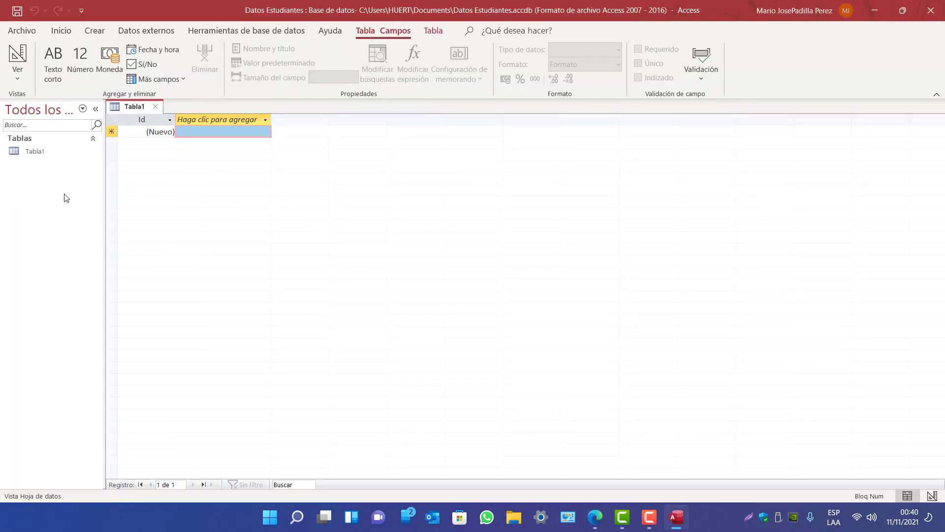
click(40, 154)
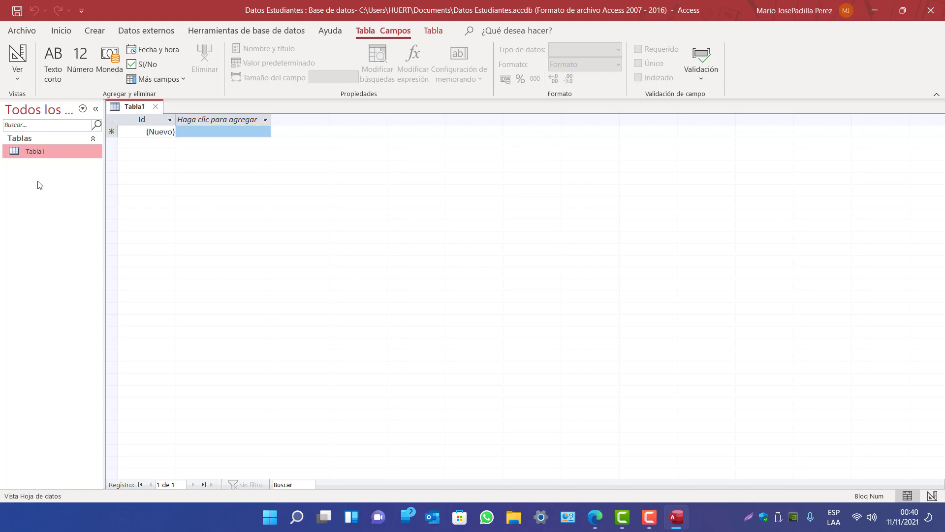
click(154, 120)
click(209, 122)
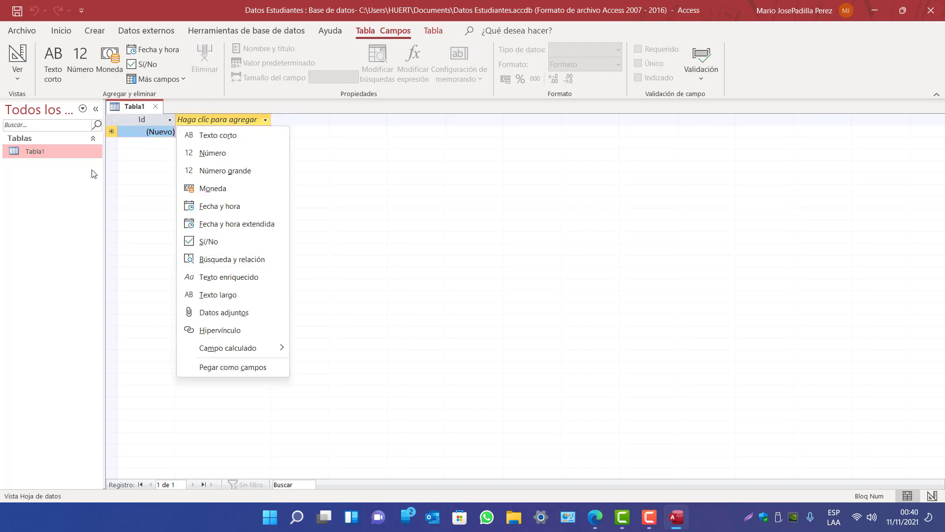
click(129, 161)
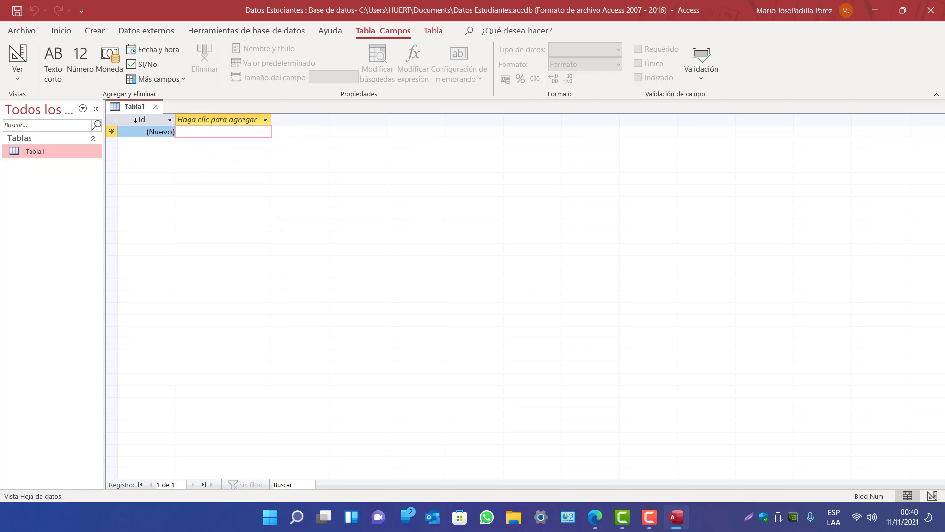
Save Tabla1 under the name 'Datos Estudiantes'
right_click(144, 106)
click(181, 116)
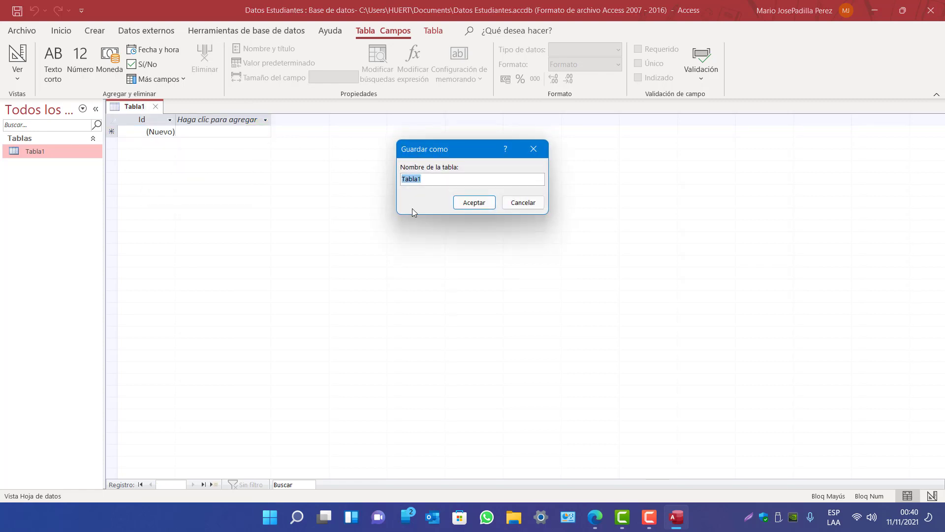
text(Datos REstu)
key(BackSpace)
text(Estudiantes)
click(476, 203)
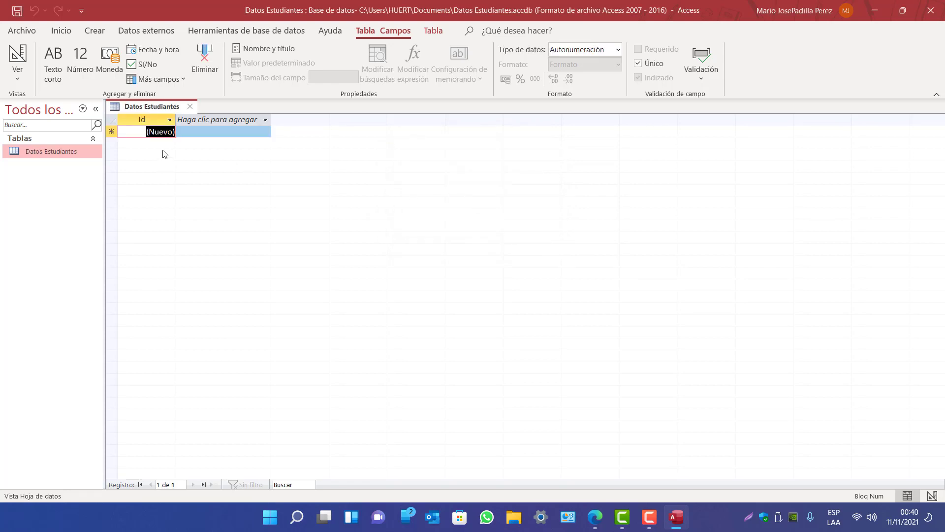
Browse the new-field data type list without adding a field
click(205, 118)
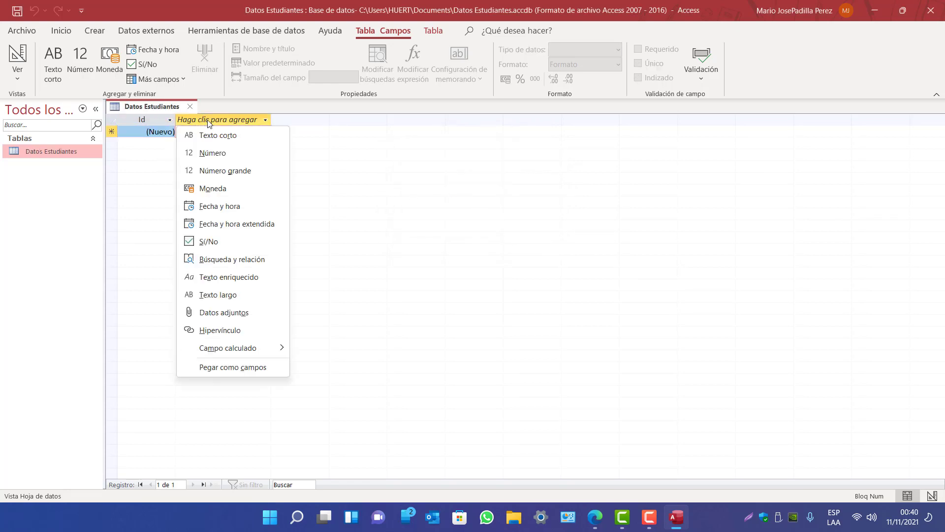
click(284, 120)
click(241, 119)
click(69, 156)
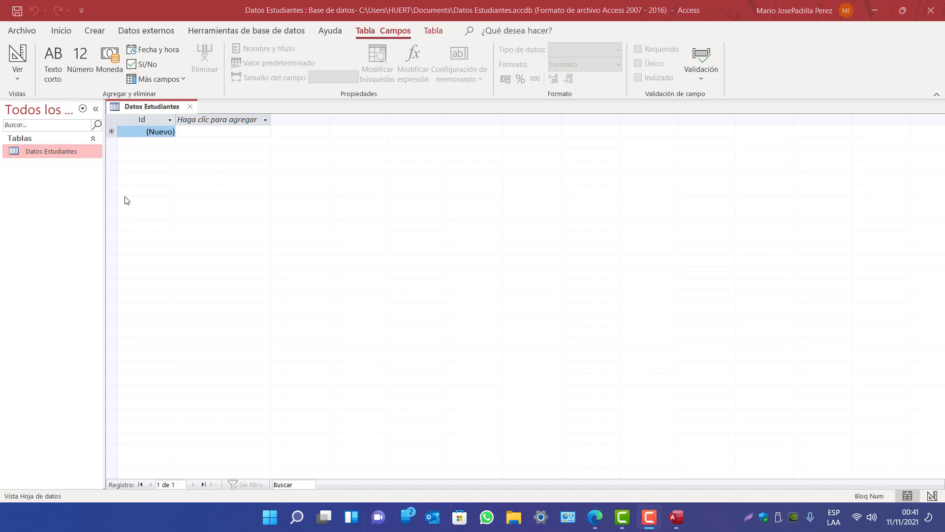
Add a Texto corto field named 'Nombre del Estudiante'
click(219, 121)
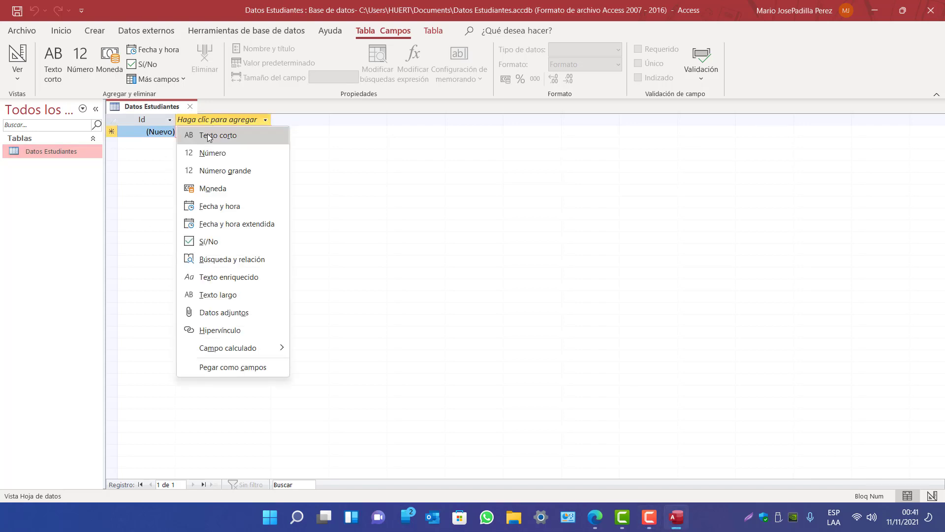
click(208, 134)
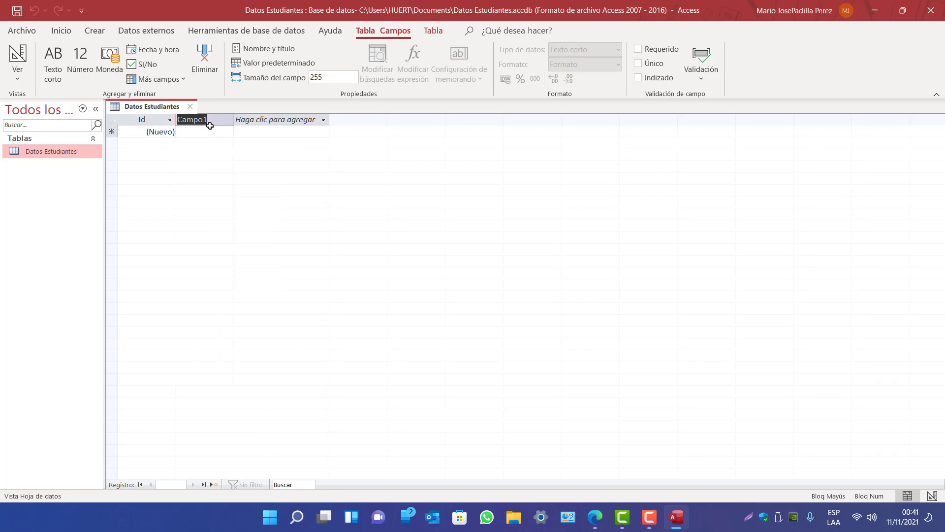
text(Nomnre)
key(BackSpace)
key(BackSpace)
key(BackSpace)
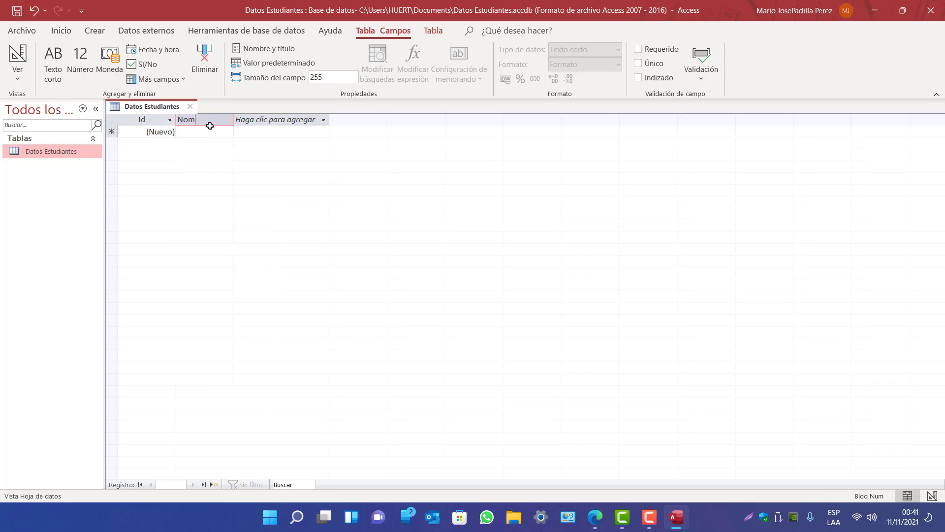
text(bre del)
key(Caps_Lock)
text(ESTU)
key(BackSpace)
key(BackSpace)
key(Caps_Lock)
key(BackSpace)
text(studiante)
key(Return)
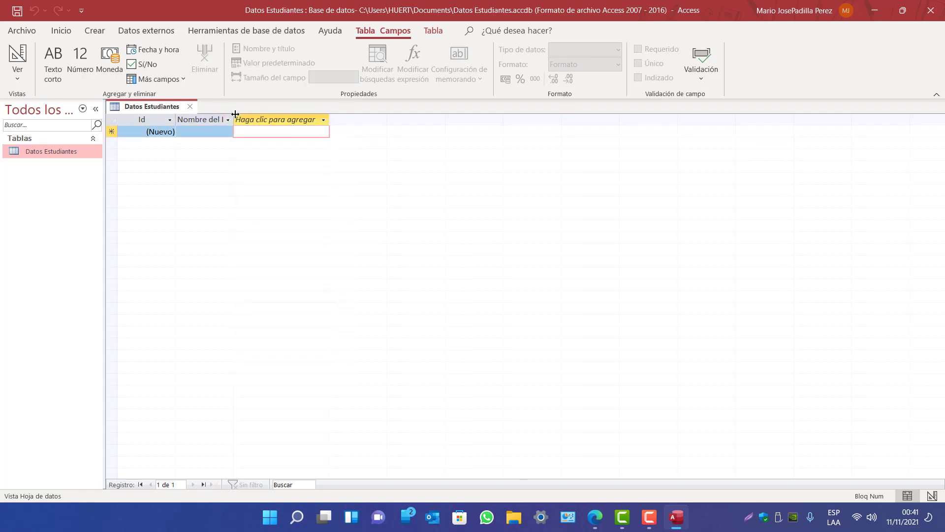
Widen the Nombre del Estudiante column so its full name shows
drag(233, 114, 254, 112)
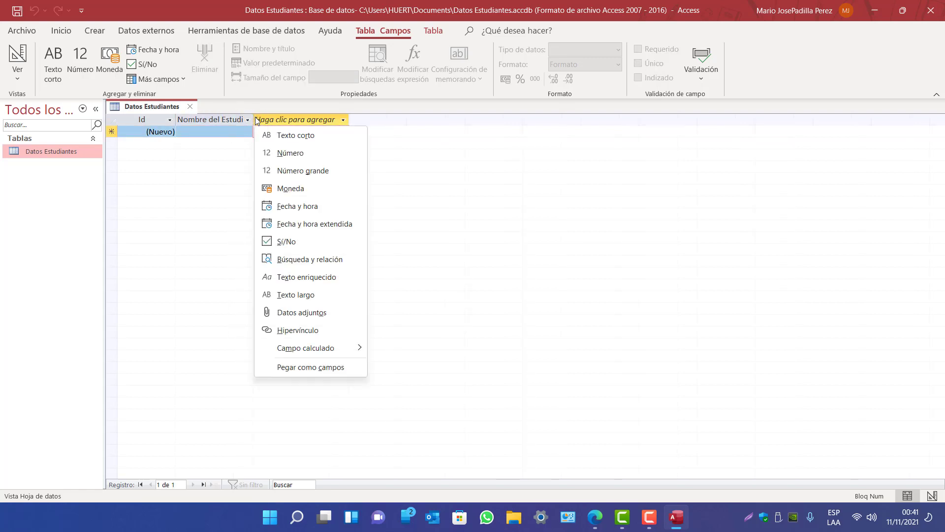
click(859, 481)
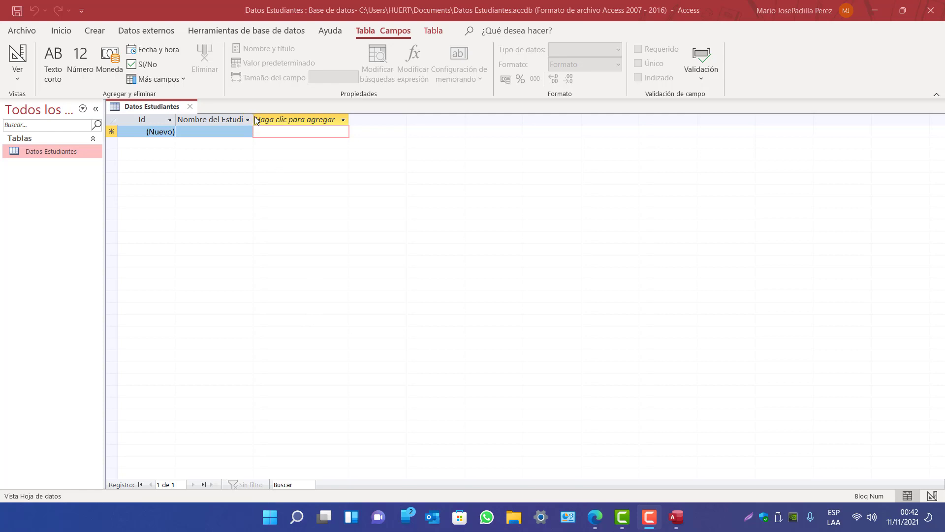
drag(253, 119, 277, 118)
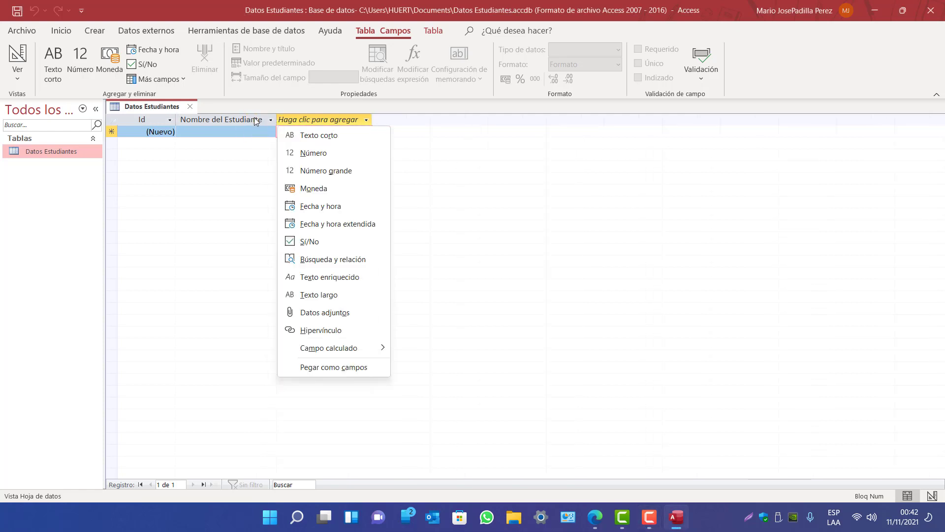
key(Escape)
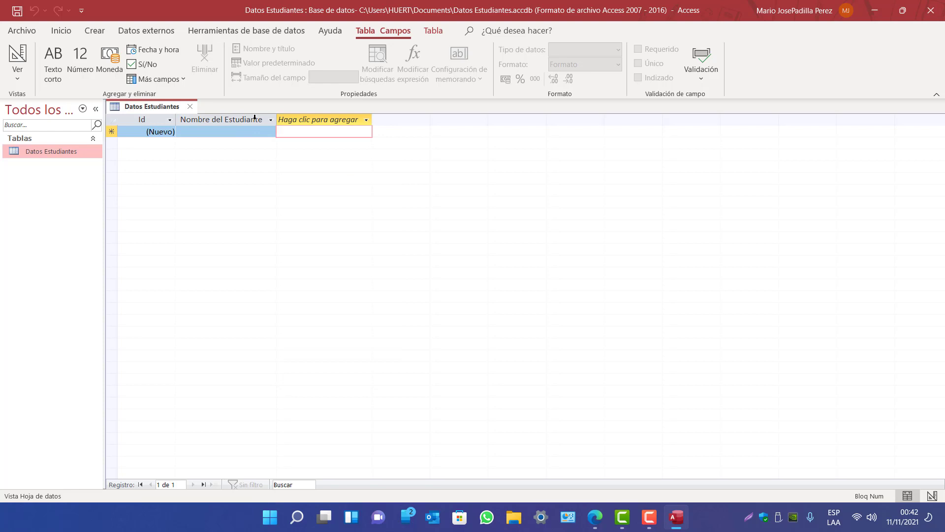
click(203, 121)
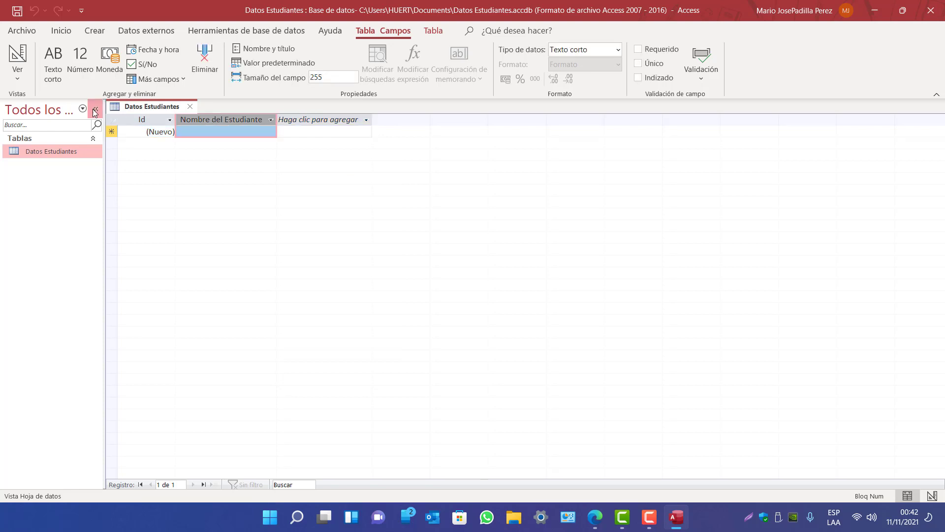
click(79, 151)
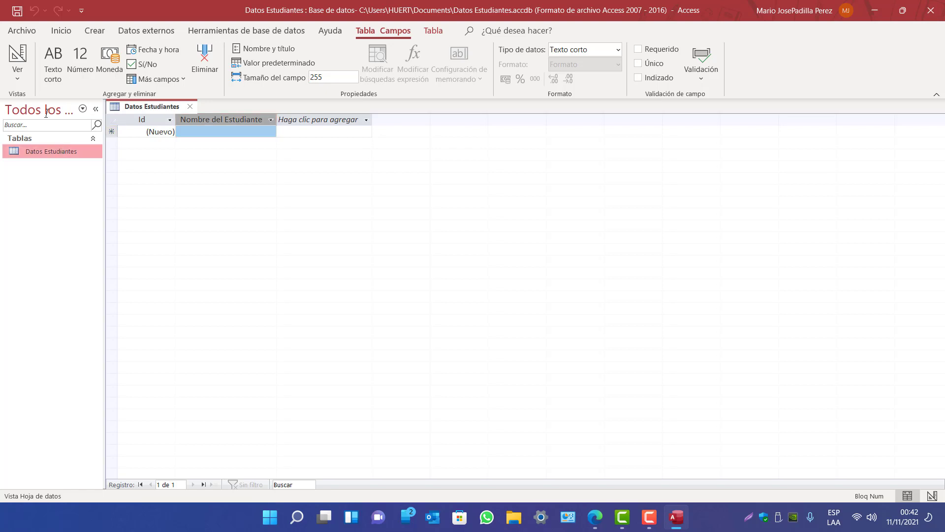
Switch the table to Design View and select the Nombre del Estudiante field row
click(18, 73)
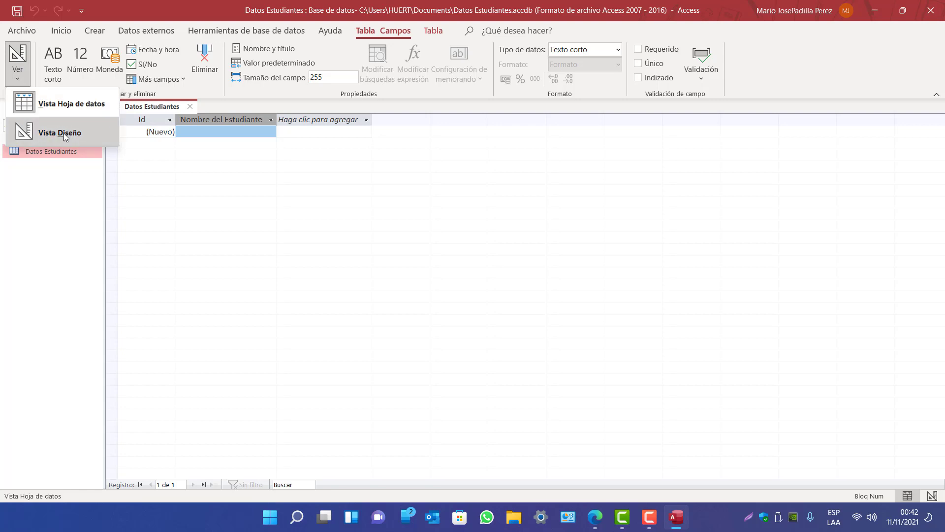
click(64, 133)
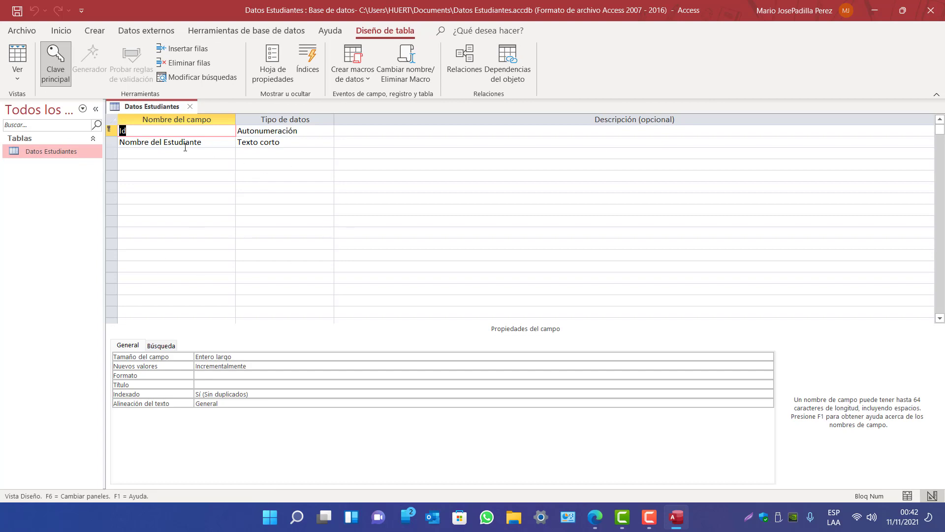
drag(202, 142, 121, 144)
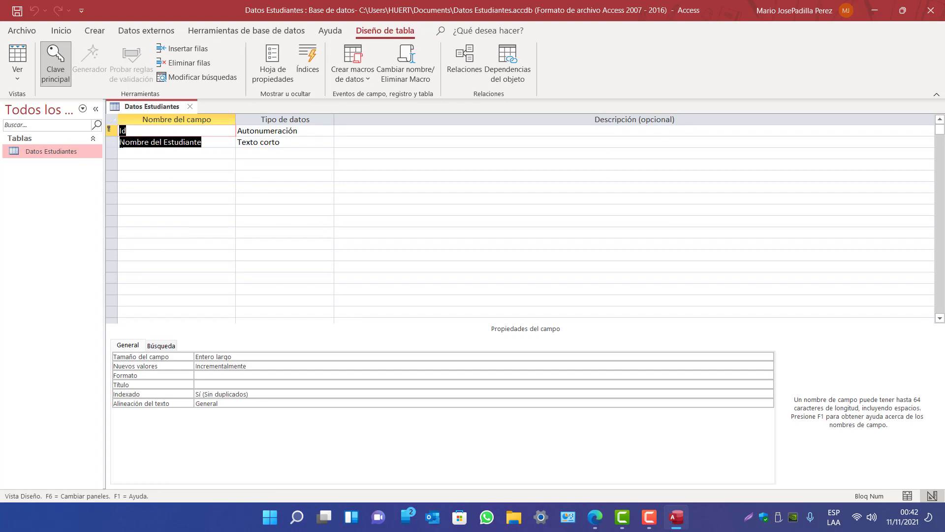
click(169, 142)
click(202, 143)
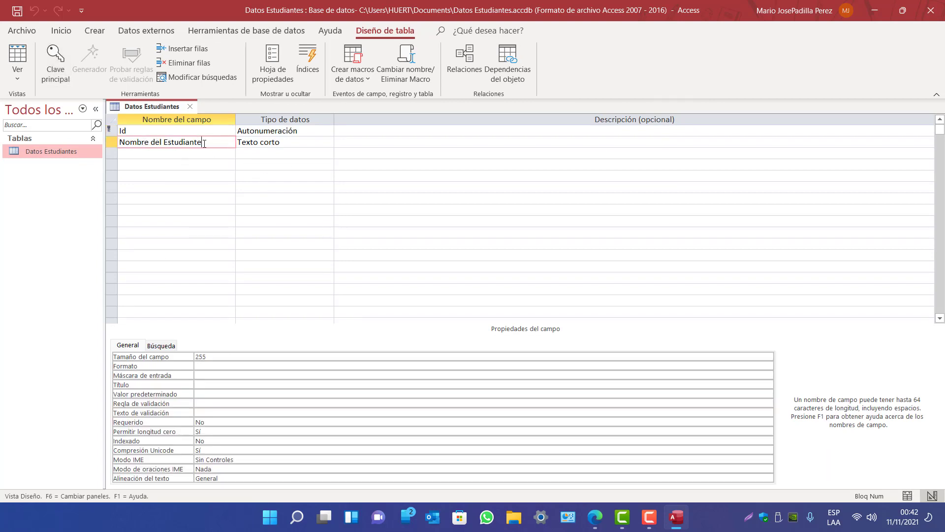
Keep Texto corto as its data type and select the 255 field size
click(284, 141)
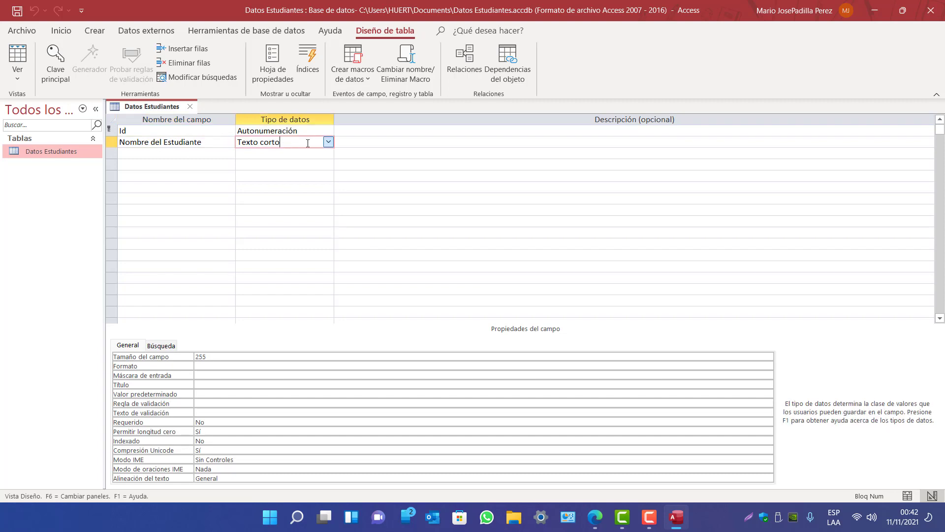
click(328, 143)
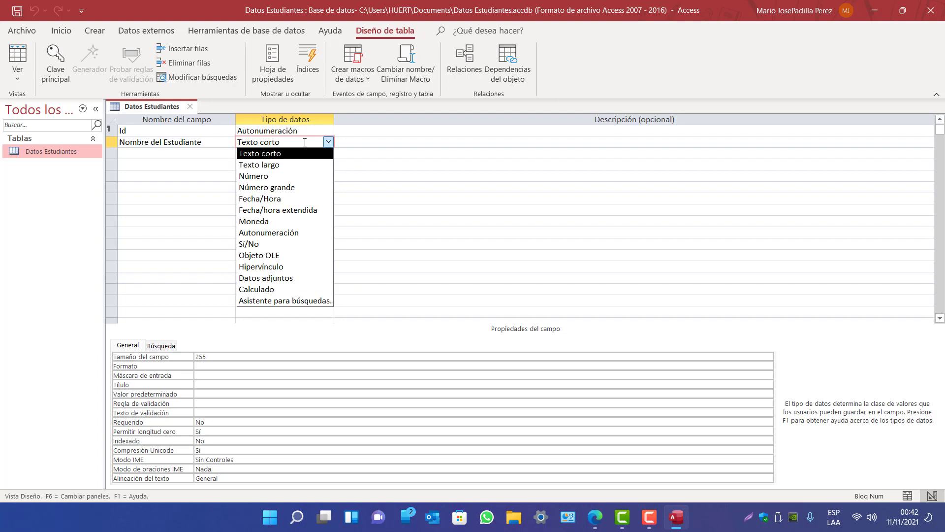
click(330, 142)
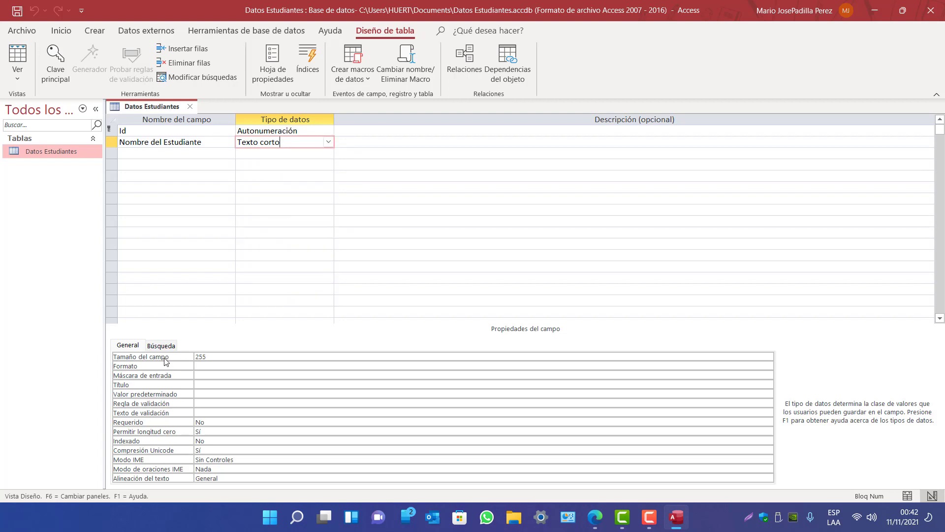
click(203, 356)
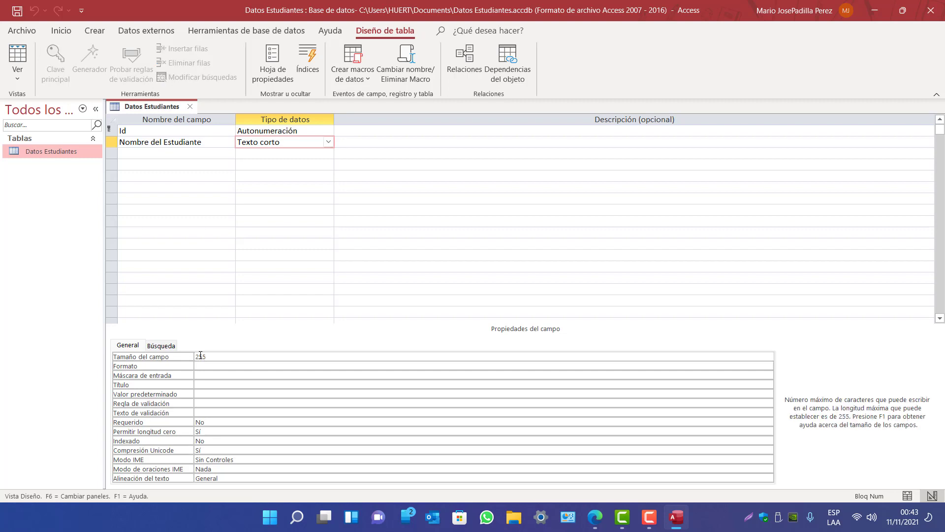
double_click(203, 357)
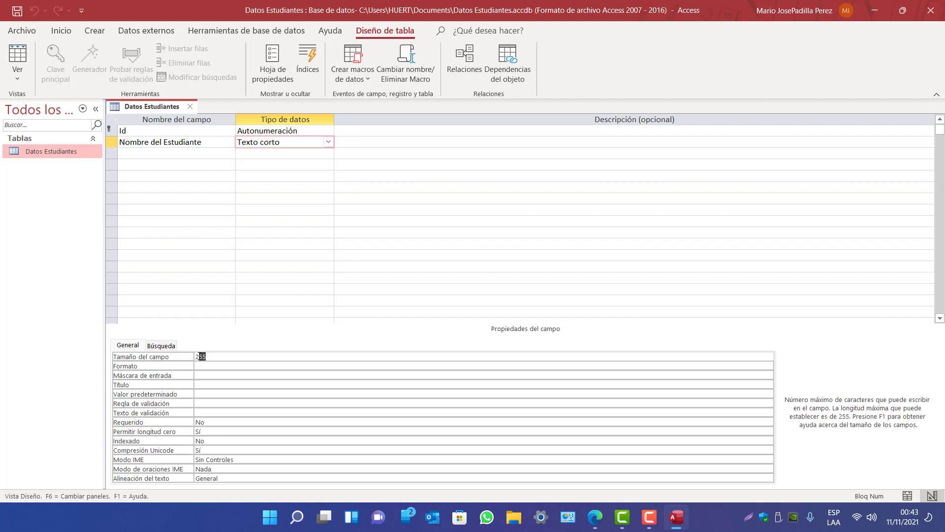
Change the Nombre del Estudiante field size from 255 to 10
click(219, 357)
drag(212, 357, 182, 358)
text(40)
drag(203, 356, 160, 355)
text(10)
Add an 'Apellidos' field and rename the student name field to 'Nombres'
click(175, 152)
text(Apellido)
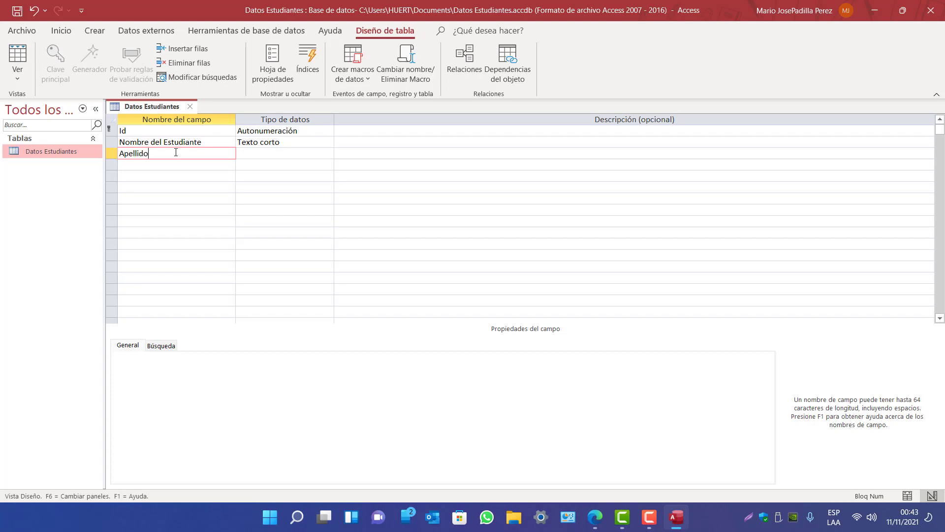
drag(151, 142, 207, 140)
key(BackSpace)
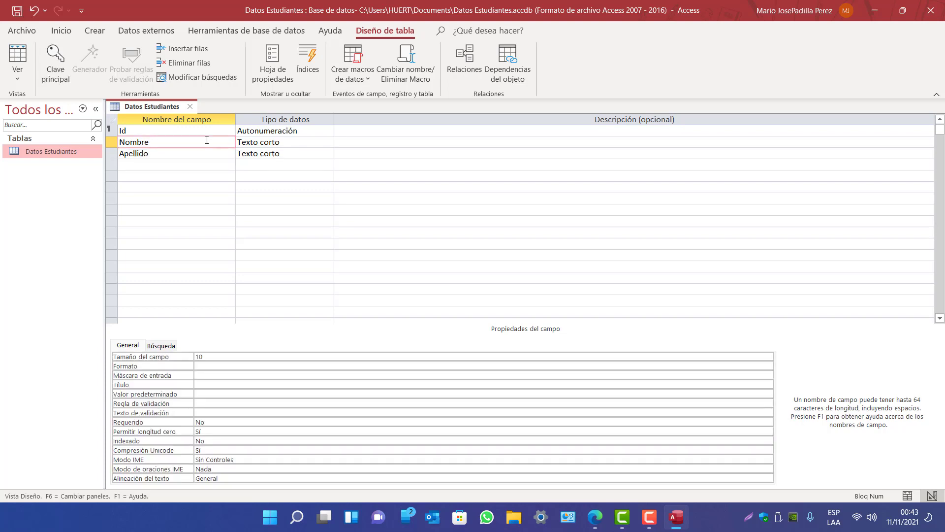
key(BackSpace)
text(s)
click(181, 153)
text(s)
Keep Apellidos as Texto corto and set field sizes 15 for Nombres, 20 for Apellidos
click(261, 141)
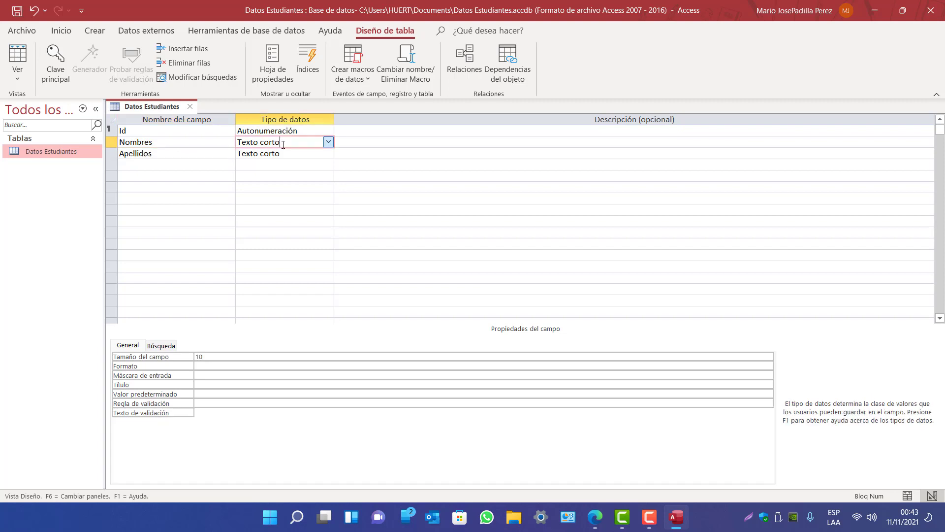
click(328, 153)
click(329, 153)
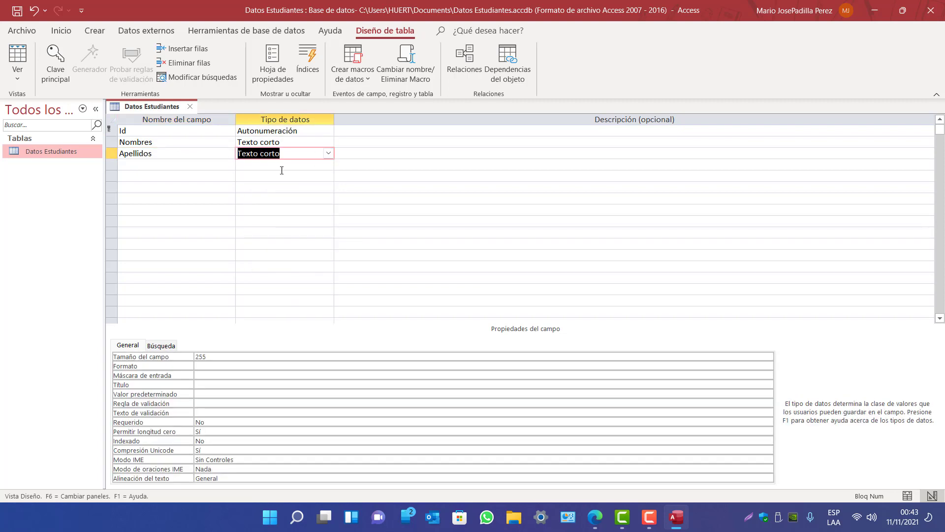
double_click(218, 355)
click(254, 142)
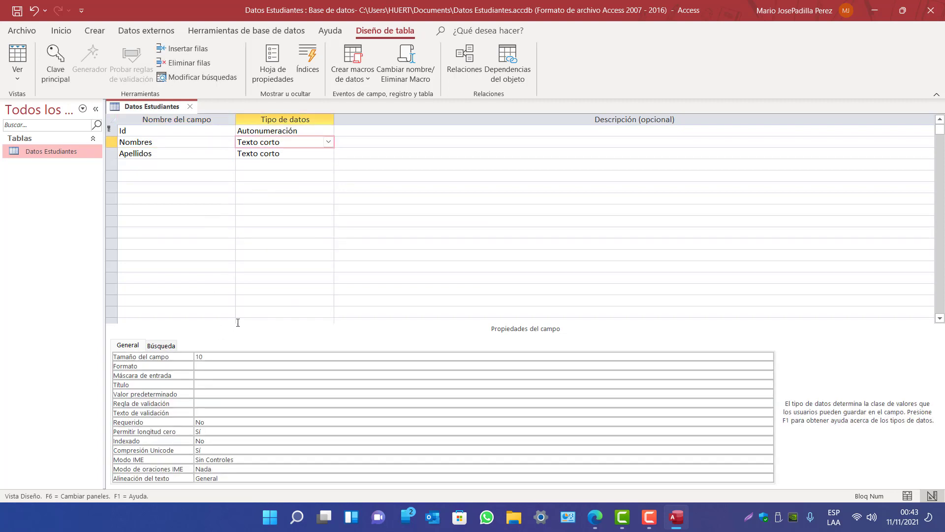
double_click(196, 356)
text(15)
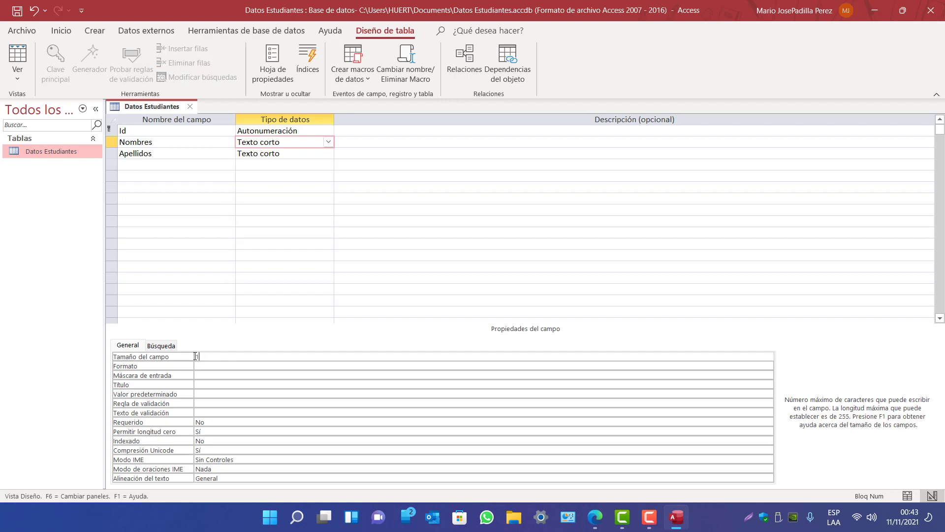
click(261, 153)
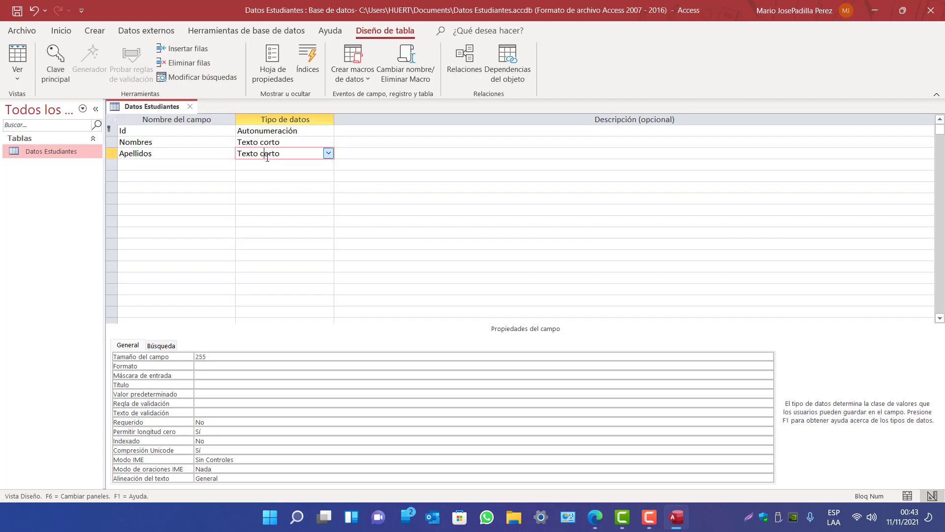
double_click(211, 355)
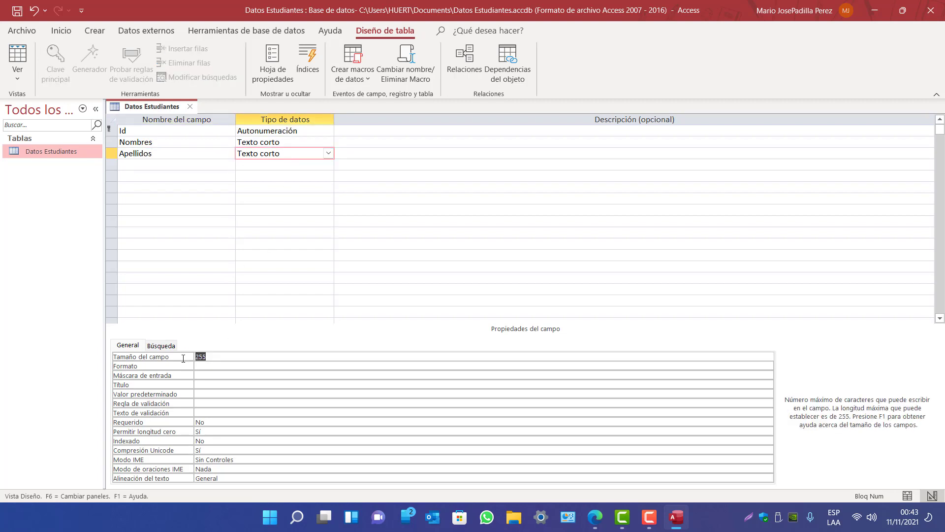
text(20)
Add a 'Dirección' field with data type Texto largo
click(149, 164)
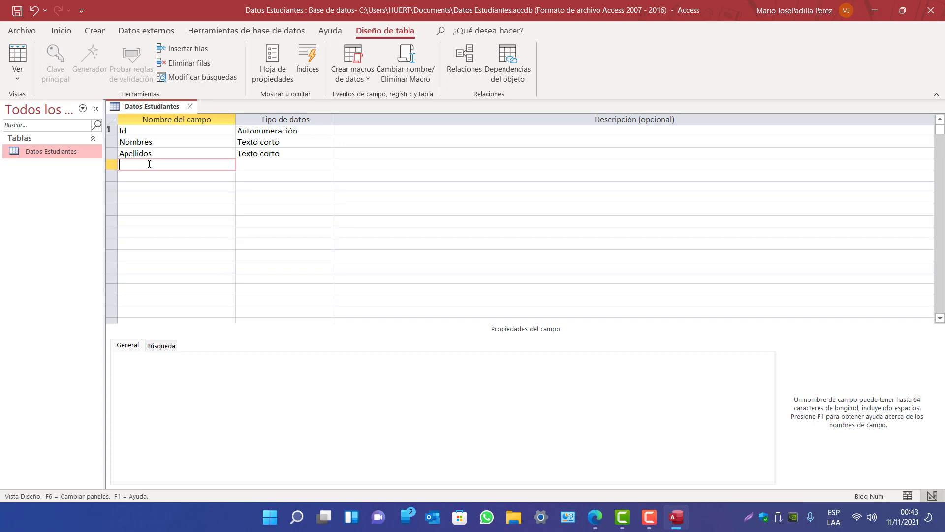
text(Dirección)
click(319, 165)
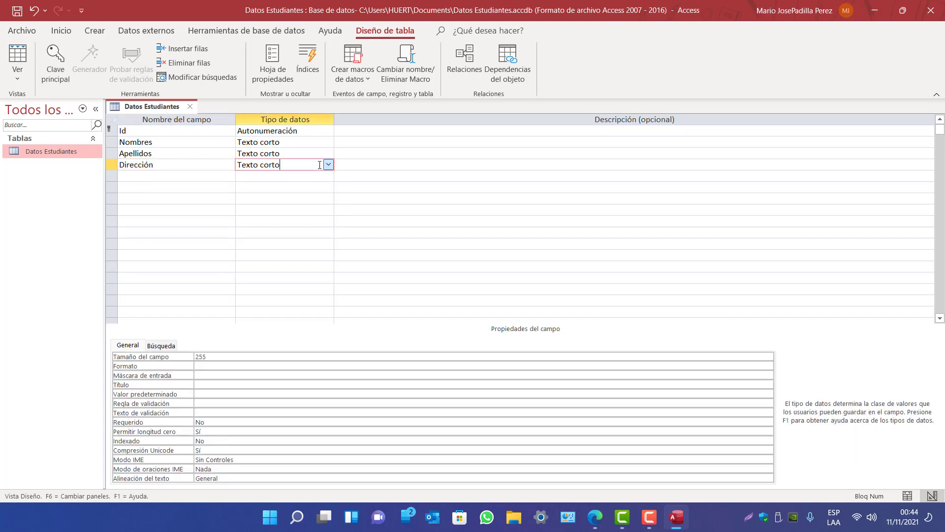
click(328, 165)
click(297, 186)
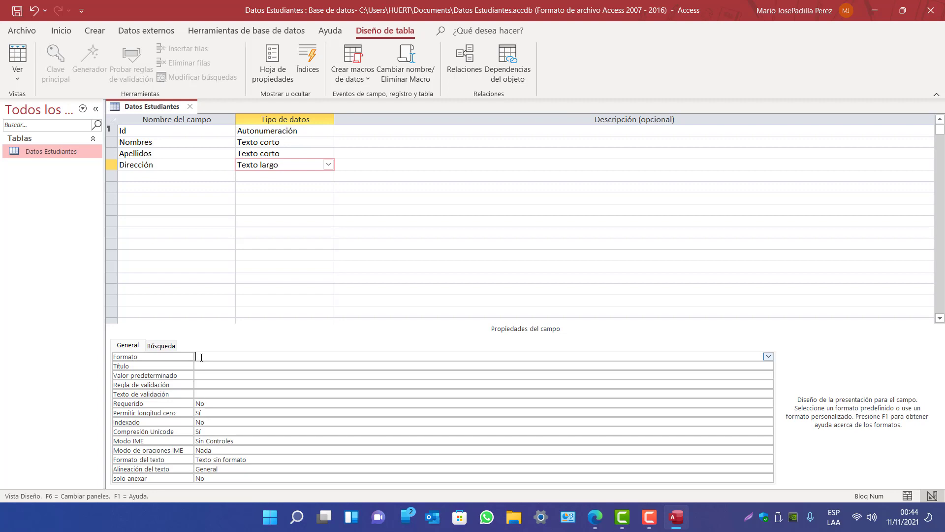
click(271, 165)
Add a 'Teléfono' field of type Número with field size Entero
click(153, 173)
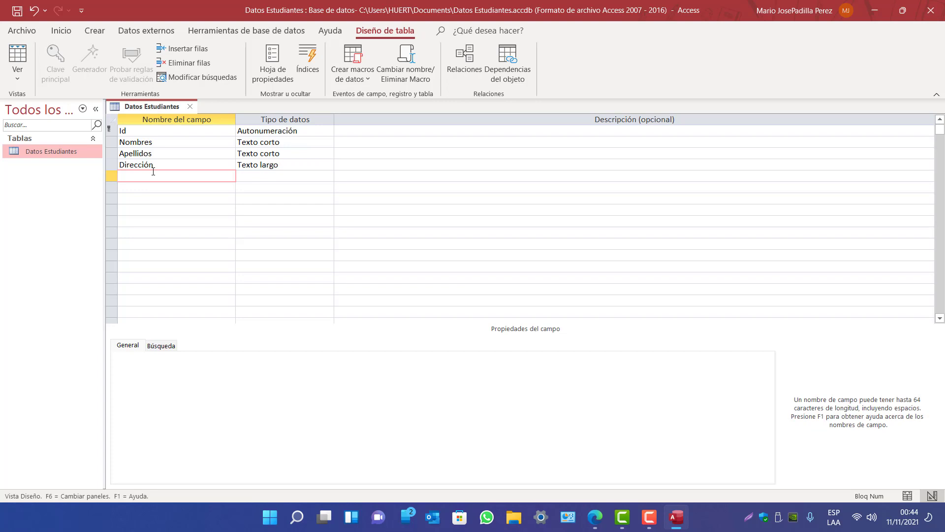
text(Teléfono)
click(269, 175)
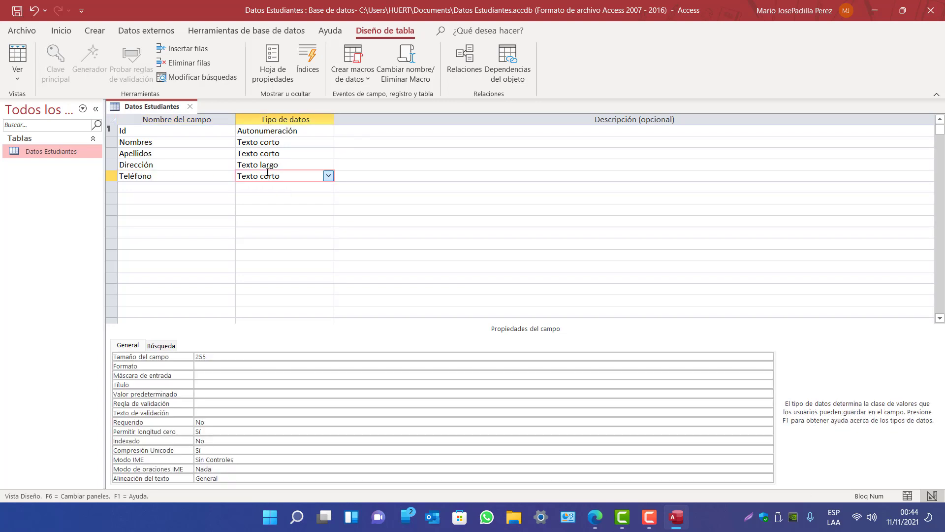
click(328, 176)
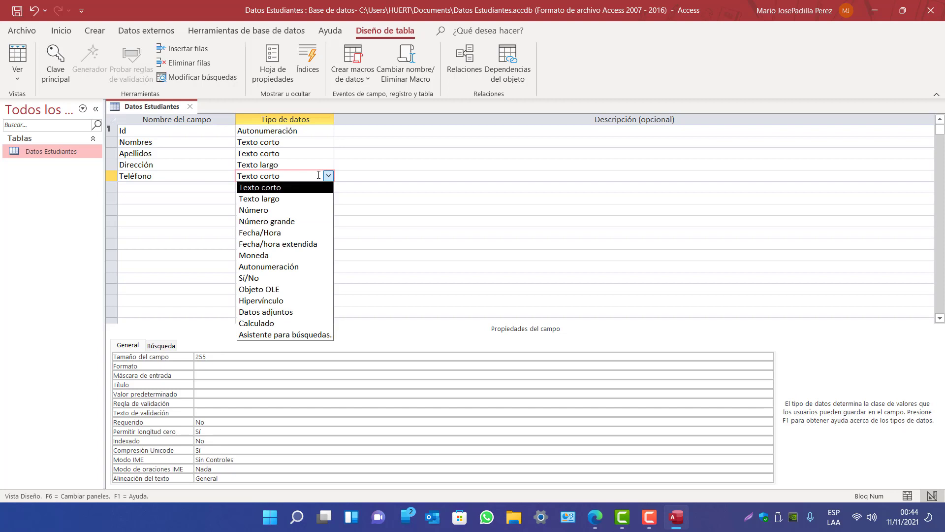
click(283, 210)
click(242, 356)
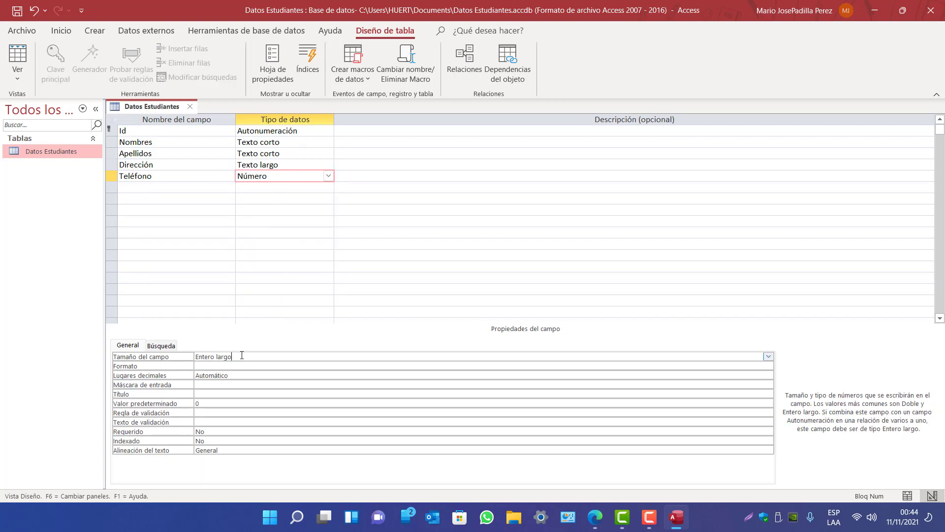
click(768, 356)
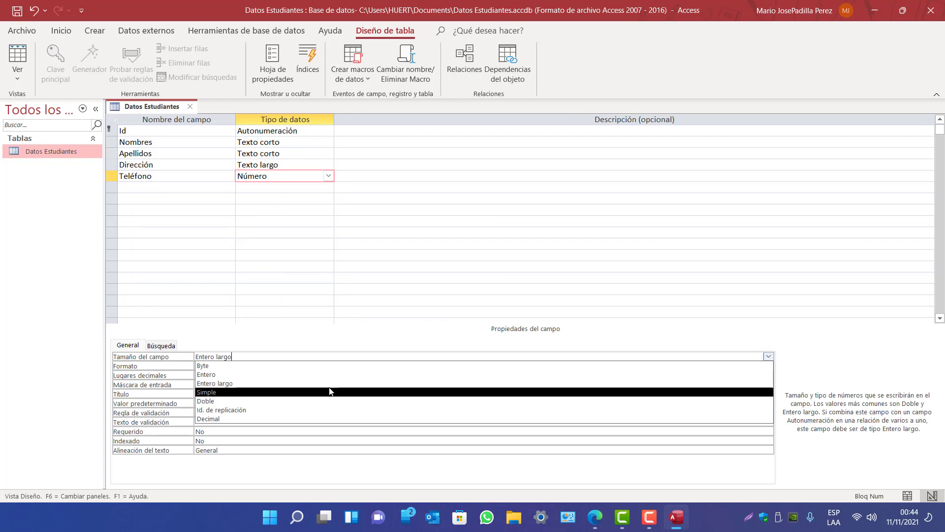
click(212, 375)
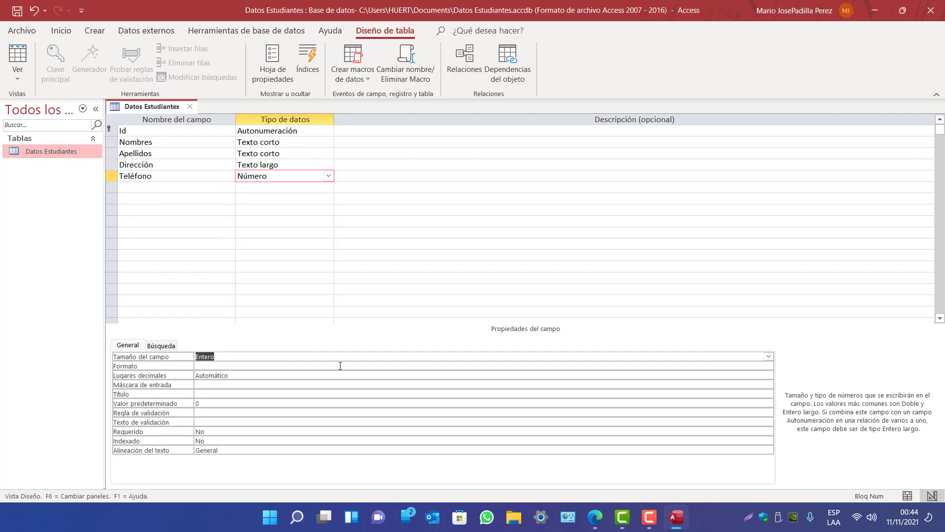
click(140, 186)
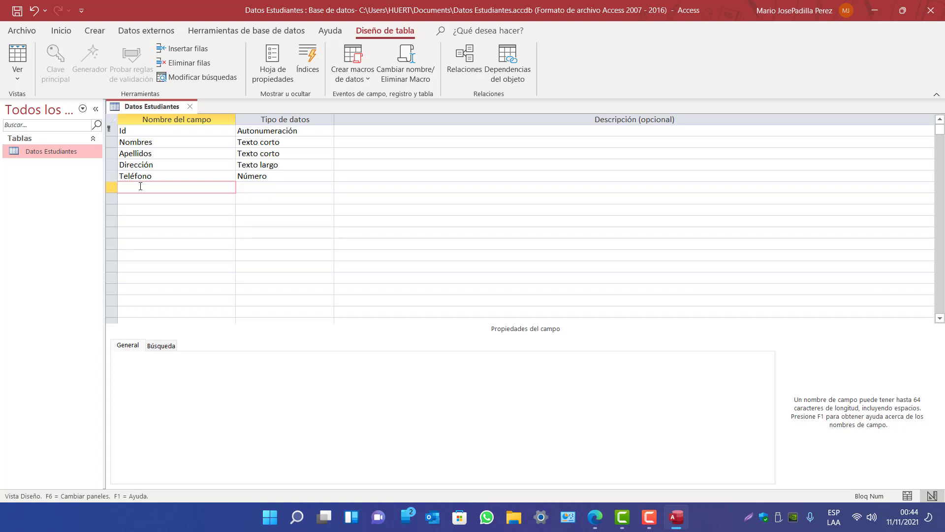
Add an 'Edad' field of type Número with field size Entero
text(Edad)
key(Tab)
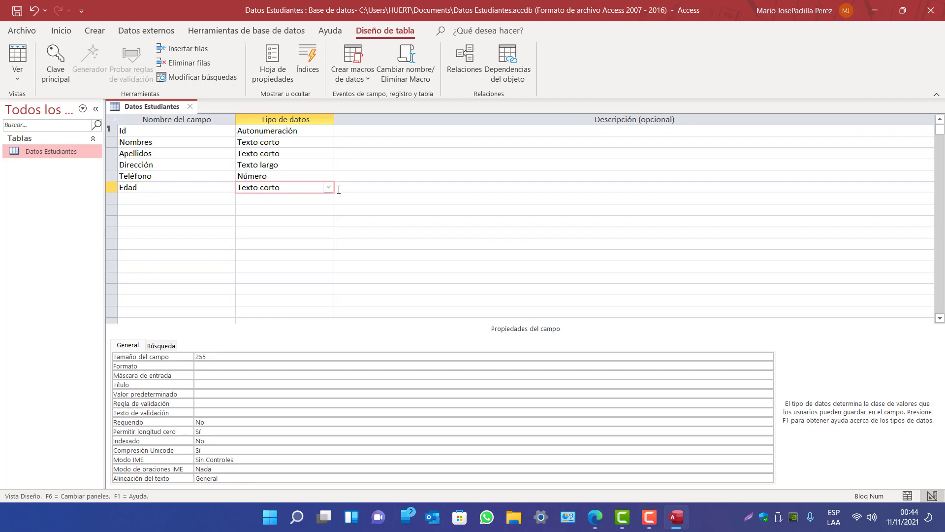
click(328, 187)
click(265, 223)
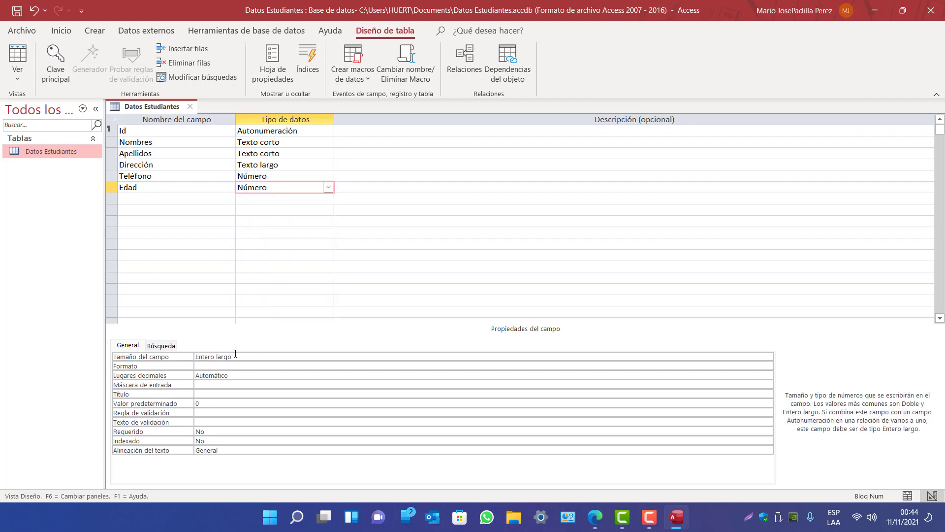
click(769, 356)
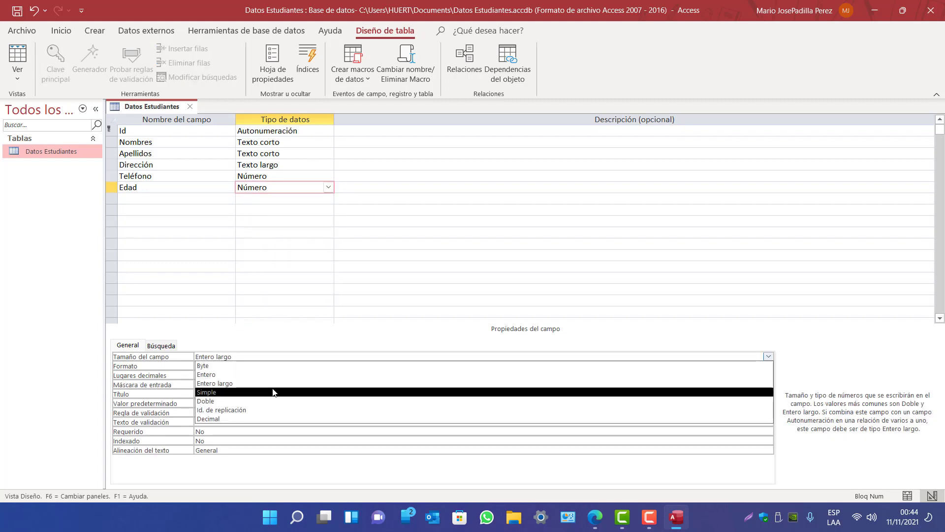
click(213, 376)
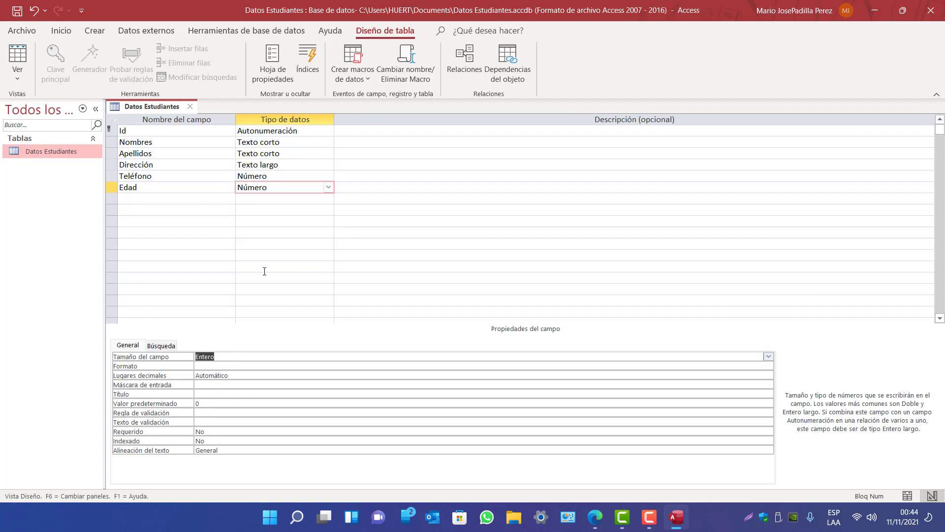
click(262, 212)
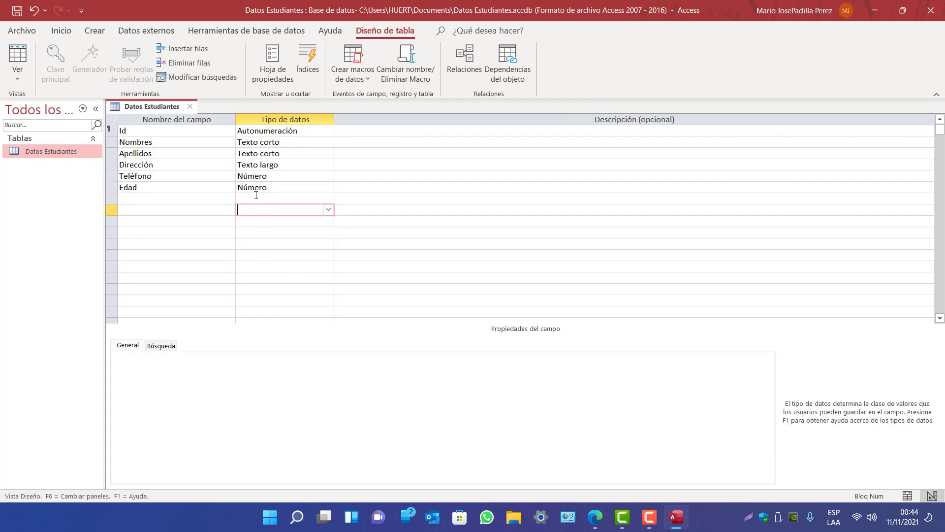
click(146, 188)
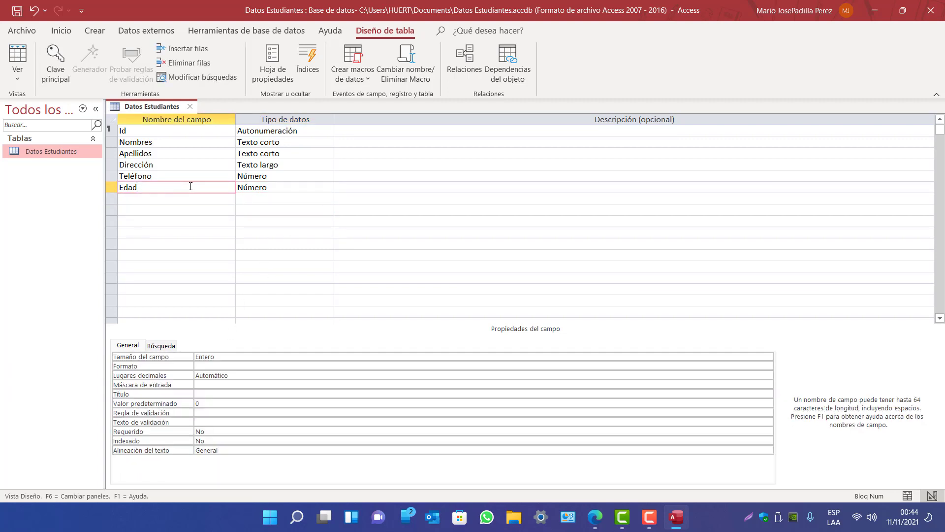
click(130, 198)
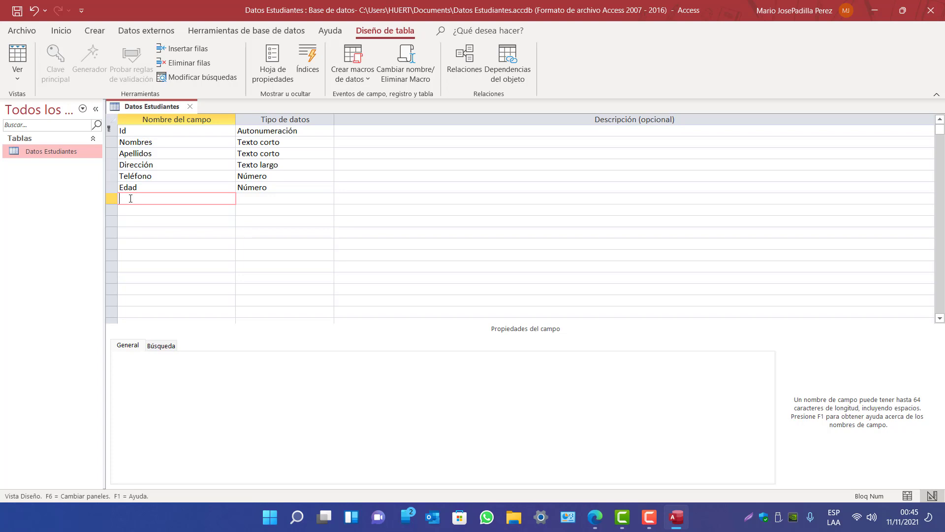
Enter 'Cédula' as the seventh field name
key(Caps_Lock)
text(cÉDULA)
key(BackSpace)
key(BackSpace)
key(BackSpace)
key(BackSpace)
key(BackSpace)
key(BackSpace)
text(C)
key(Caps_Lock)
text(é)
key(BackSpace)
text(édula)
Set Cédula's data type to Texto corto and select its 255 field size
click(257, 199)
click(327, 199)
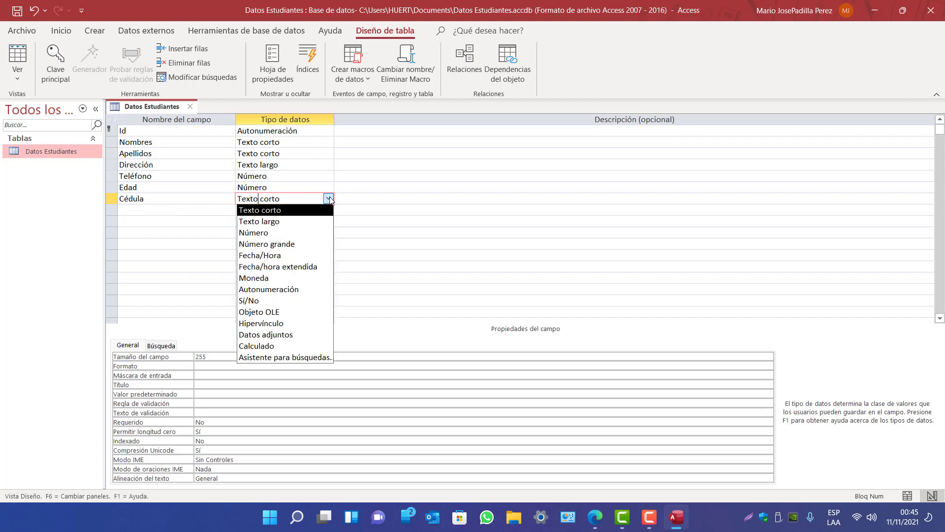
click(295, 221)
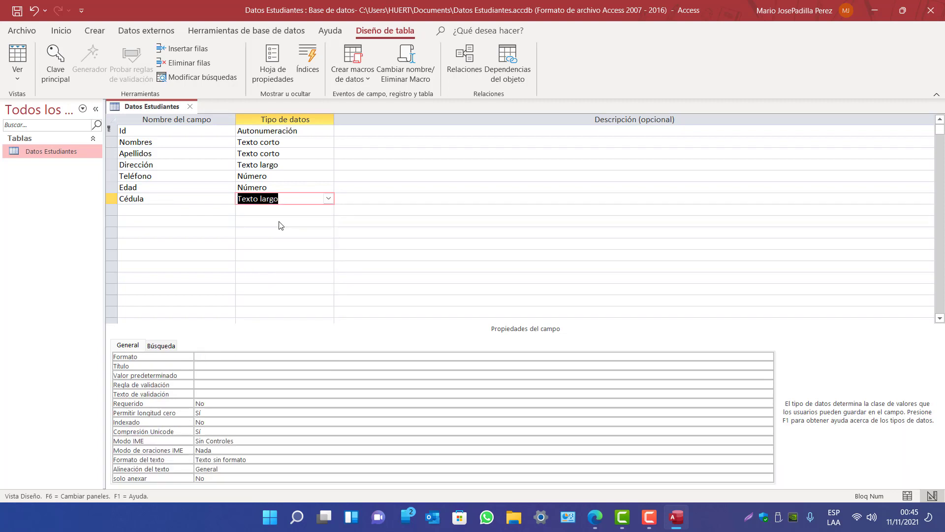
click(328, 199)
click(300, 210)
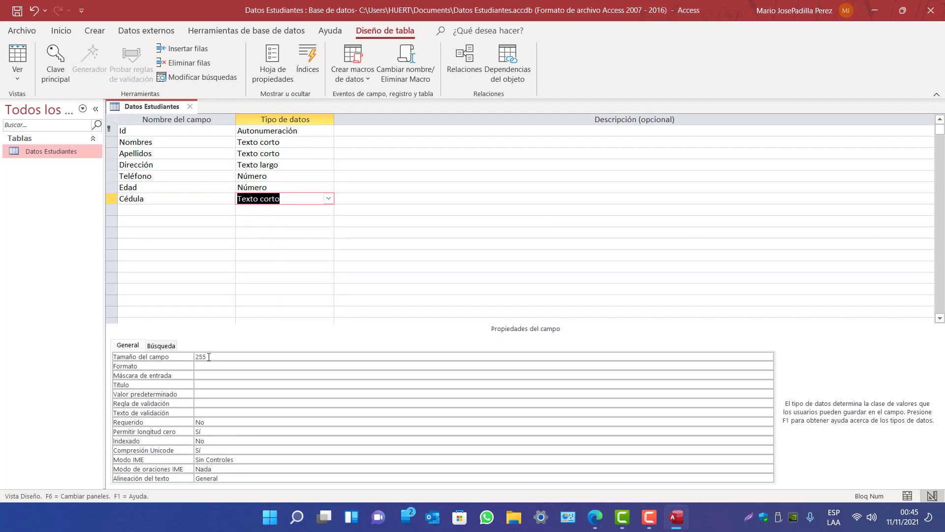
drag(209, 357, 188, 356)
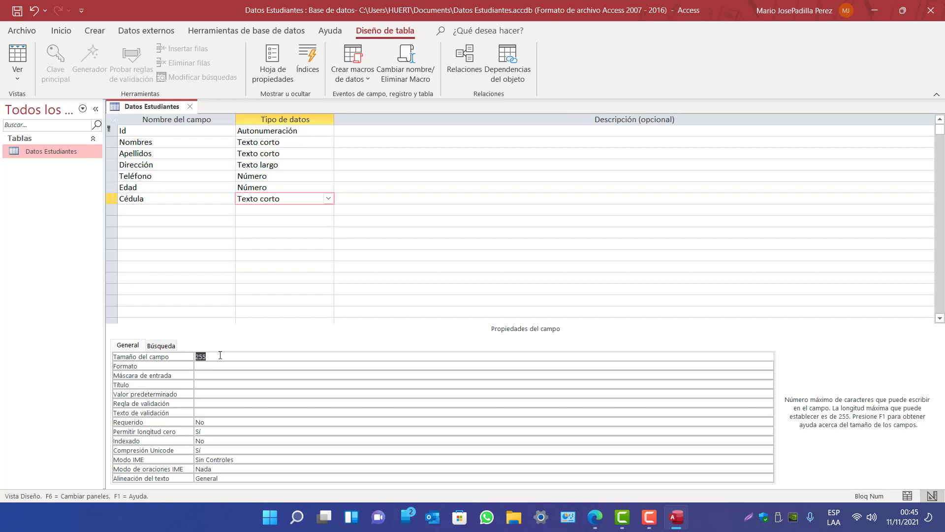
Limit Cédula's field size to 14 and set its Requerido property to Sí
text(14)
click(204, 422)
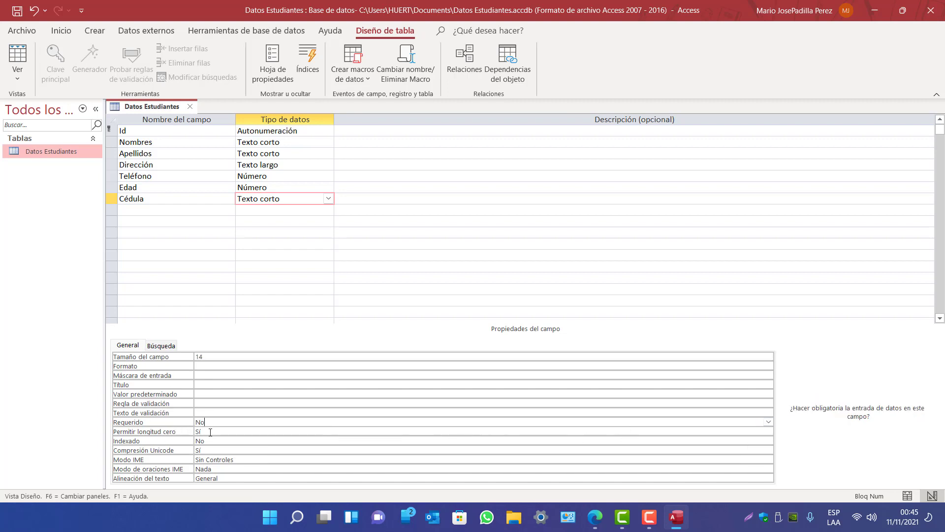
click(768, 421)
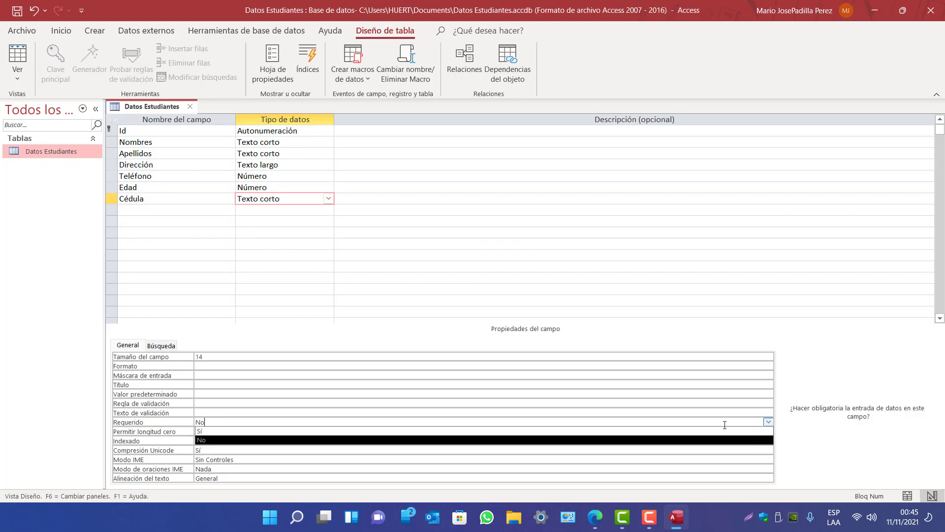
click(205, 431)
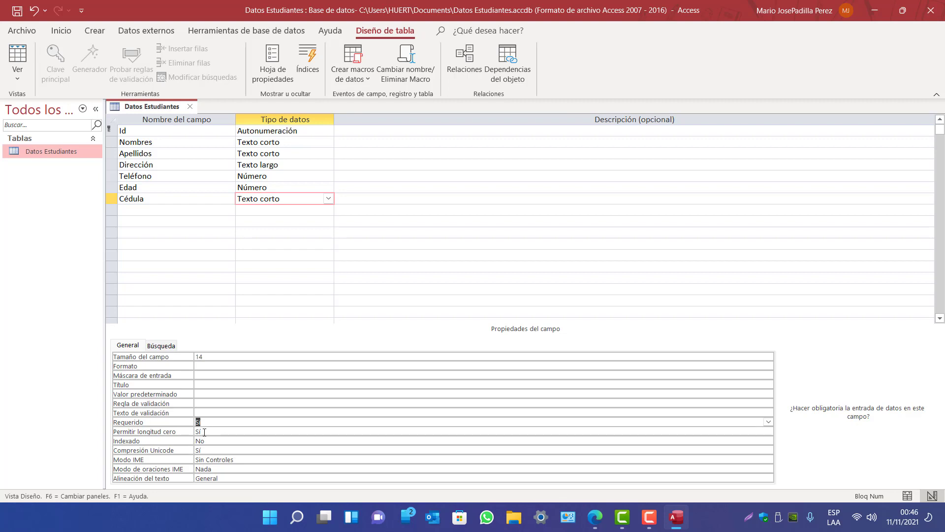
click(204, 432)
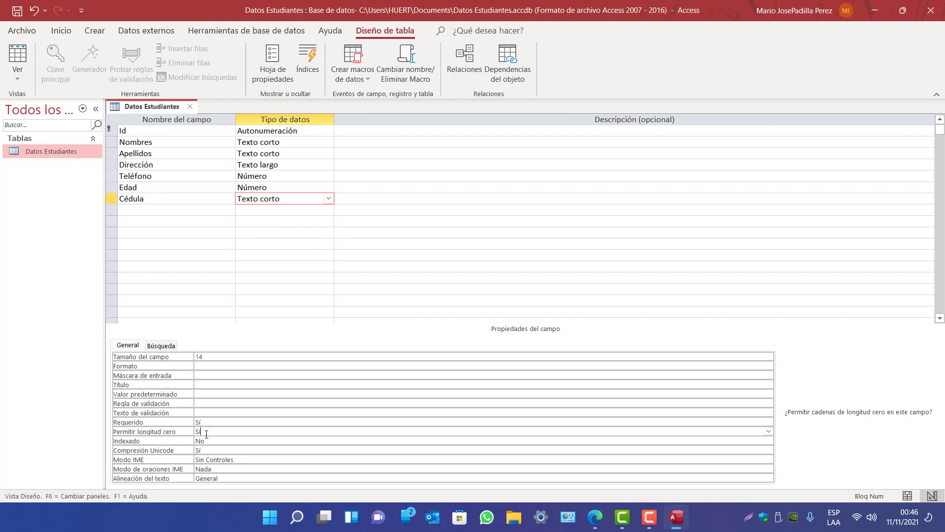
click(205, 355)
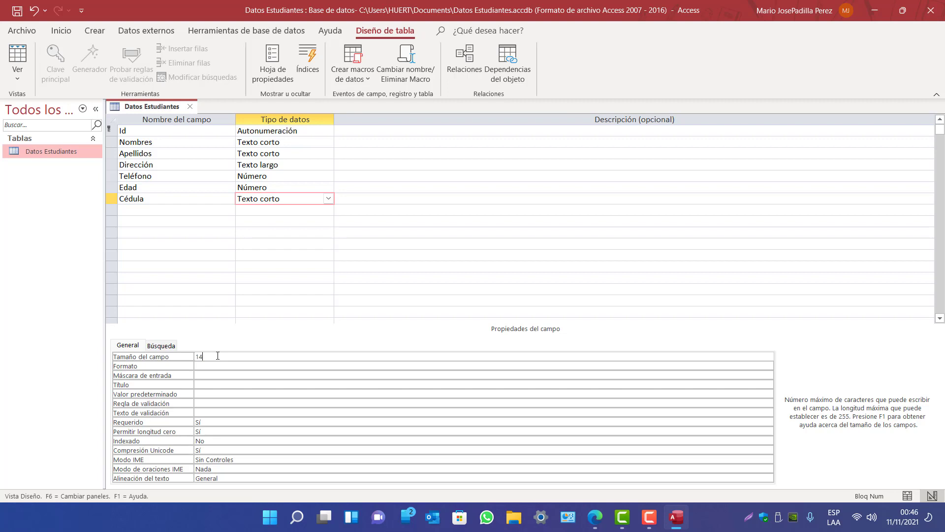
click(141, 207)
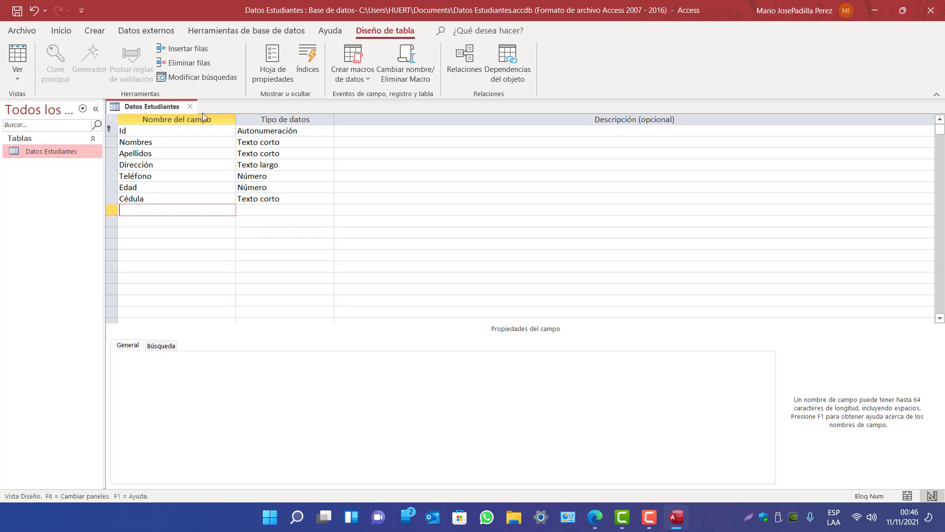
Save the table design and switch Datos Estudiantes to Datasheet view
right_click(154, 107)
click(186, 119)
click(18, 79)
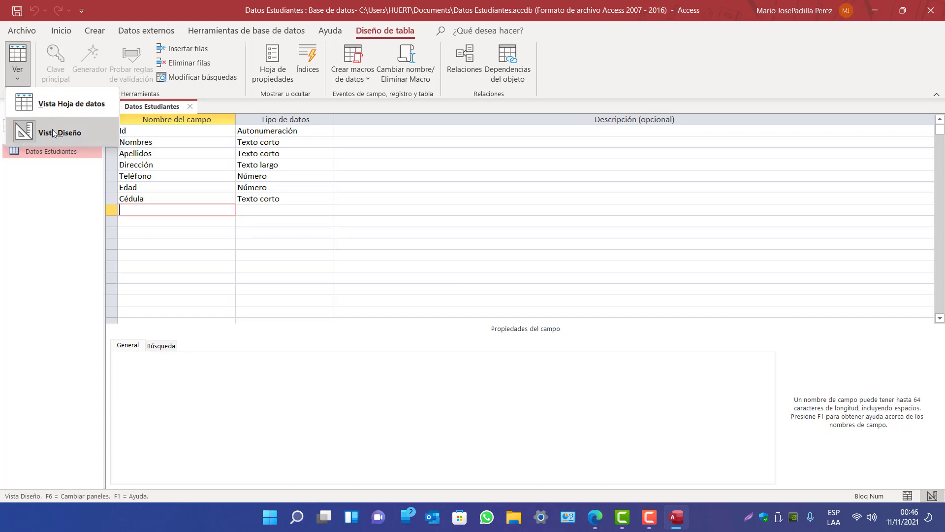
click(68, 112)
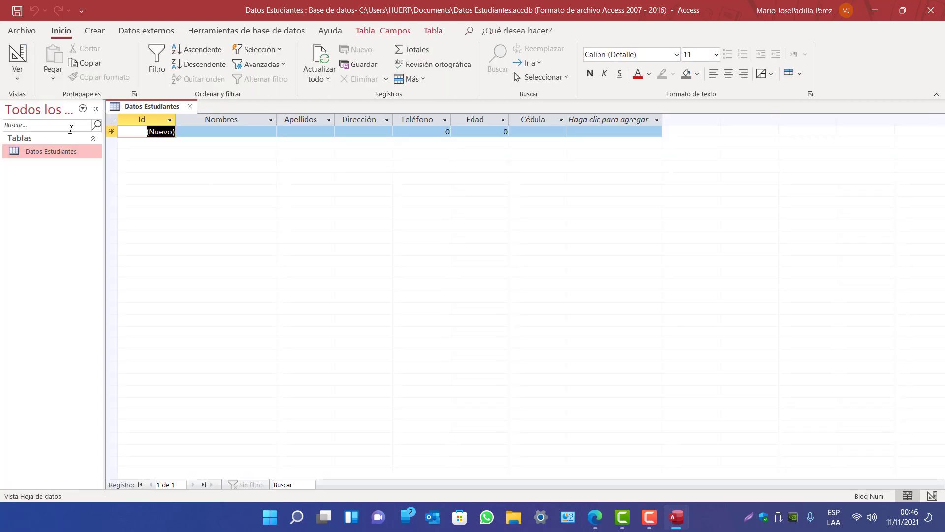
Type the first student's first names and surnames into the new record
click(216, 132)
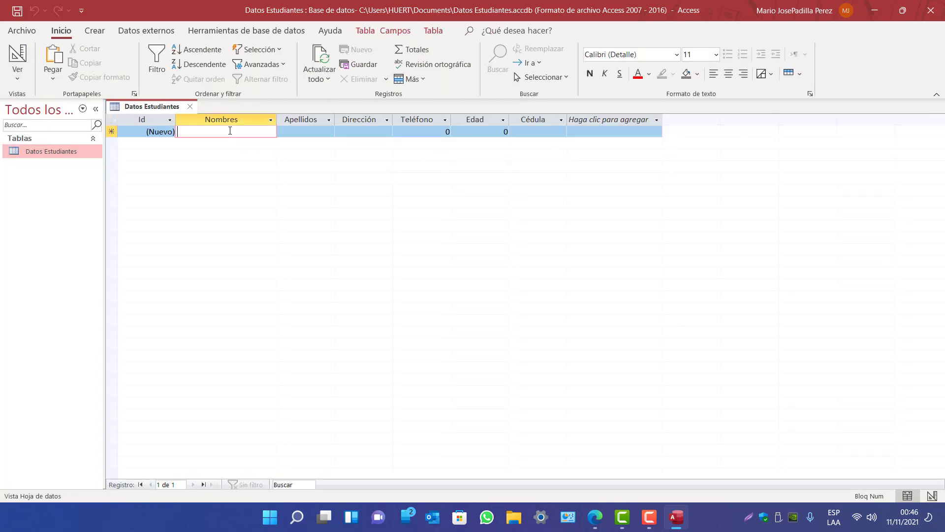
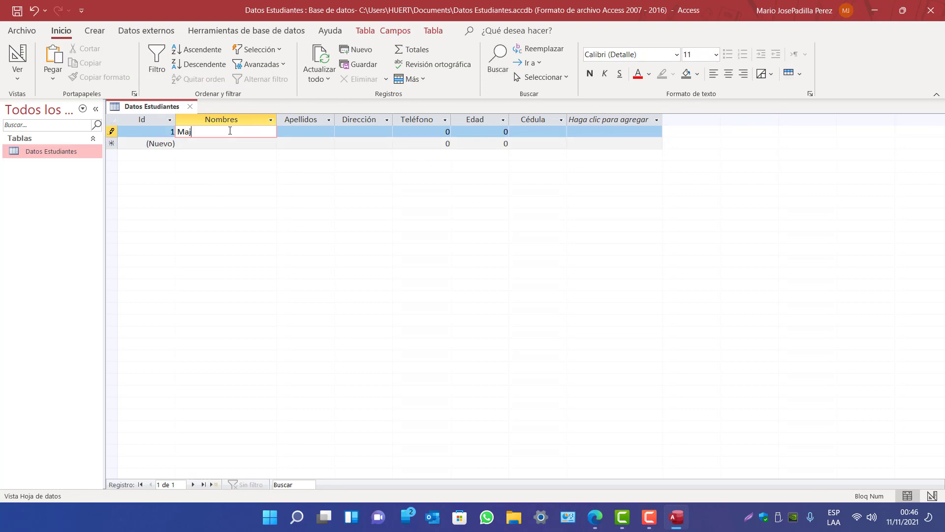
key(Caps_Lock)
key(Tab)
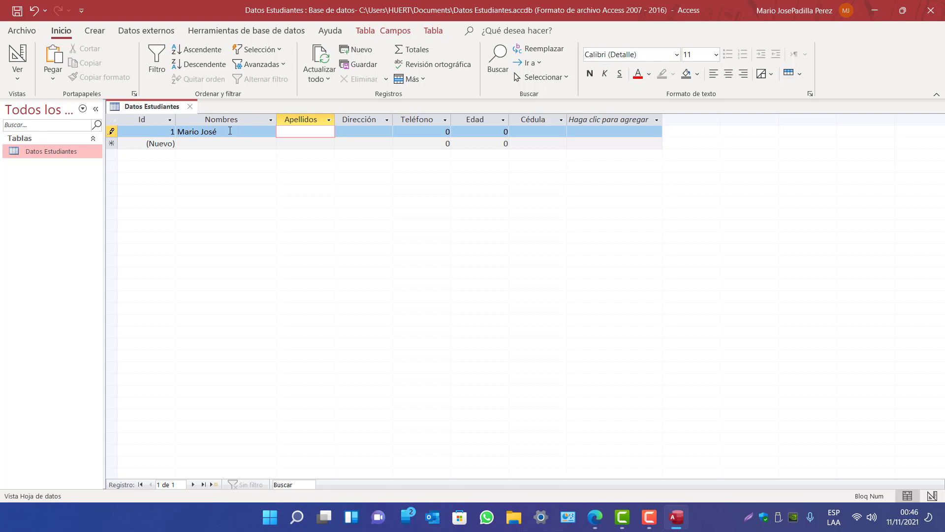
key(Tab)
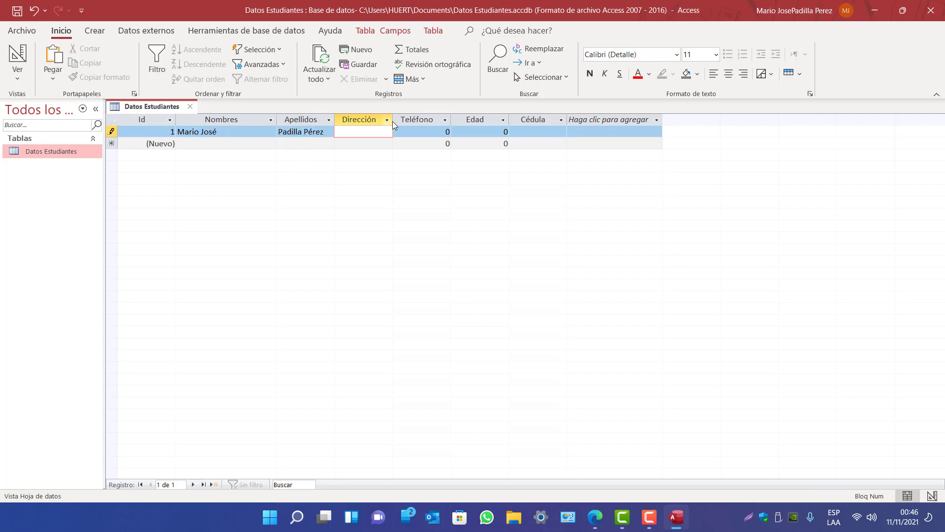
Dismiss the required-Cédula warning and enter the student's address and phone number
drag(393, 121, 434, 121)
click(448, 291)
text(Mannagua)
key(BackSpace)
key(BackSpace)
key(BackSpace)
key(BackSpace)
key(BackSpace)
text(agua)
key(Tab)
text(8)
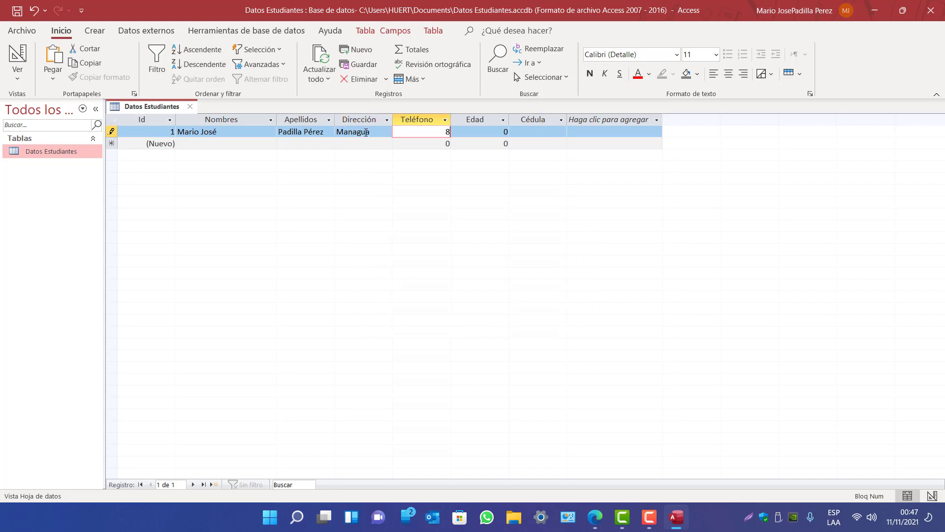
text(888)
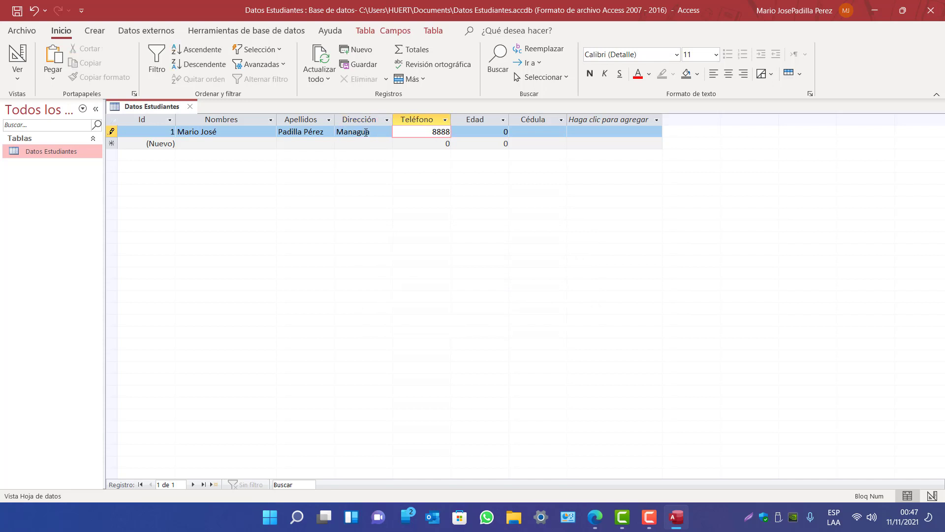
text(4444)
key(Tab)
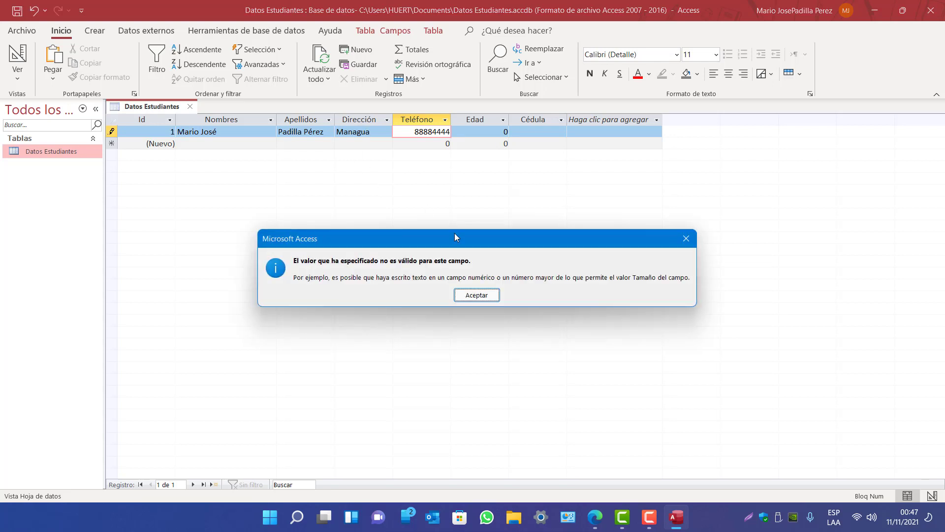
Dismiss the invalid-value errors and Cédula warning, discarding the record and returning to Design view
click(477, 296)
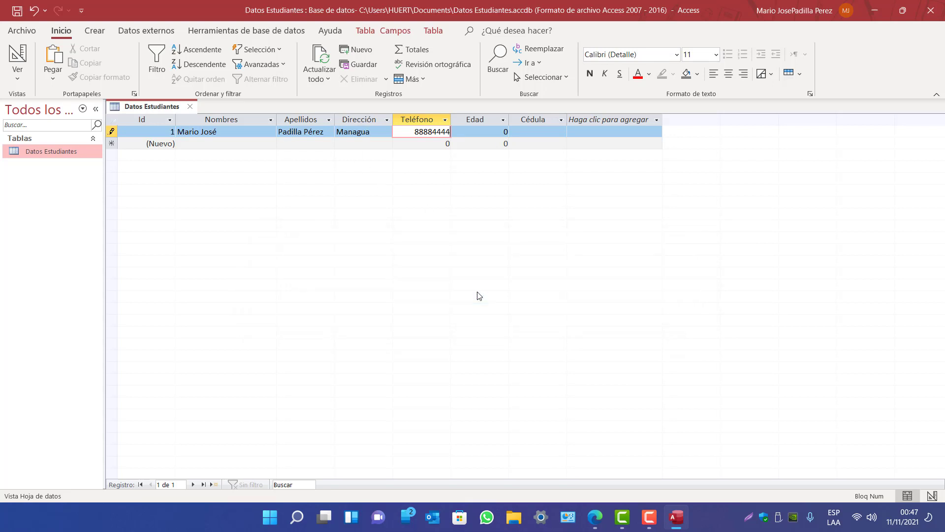
key(Tab)
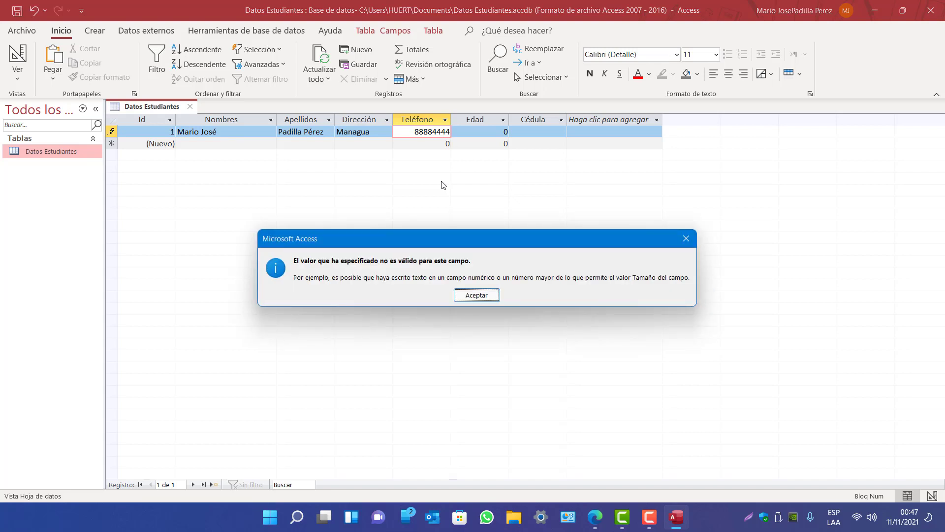
click(483, 296)
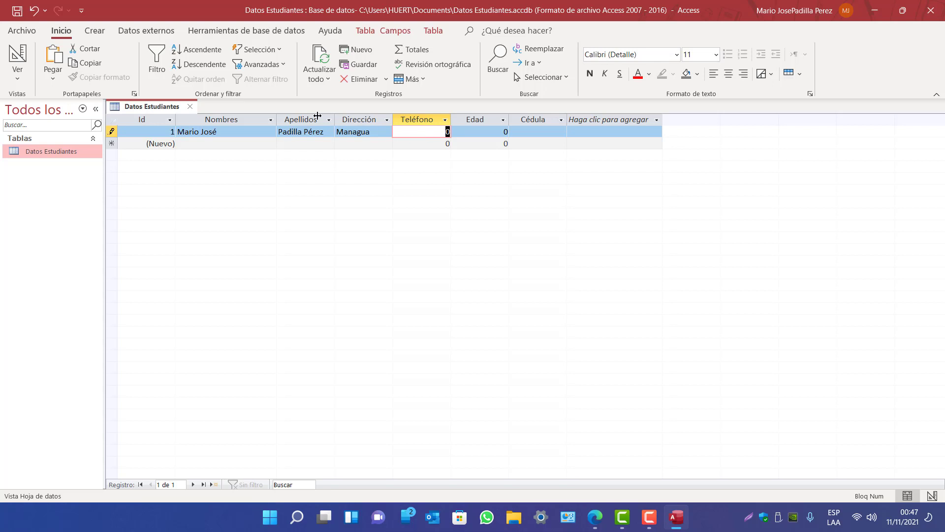
click(21, 59)
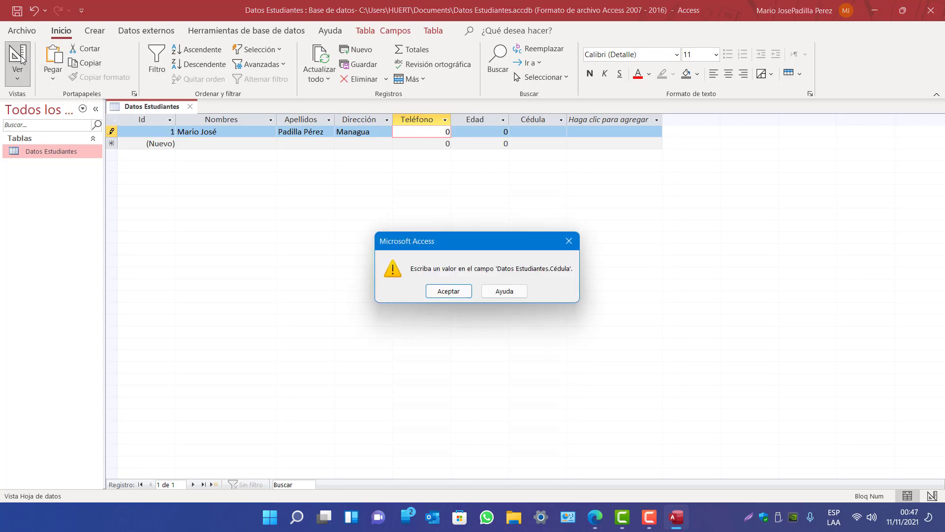
click(449, 293)
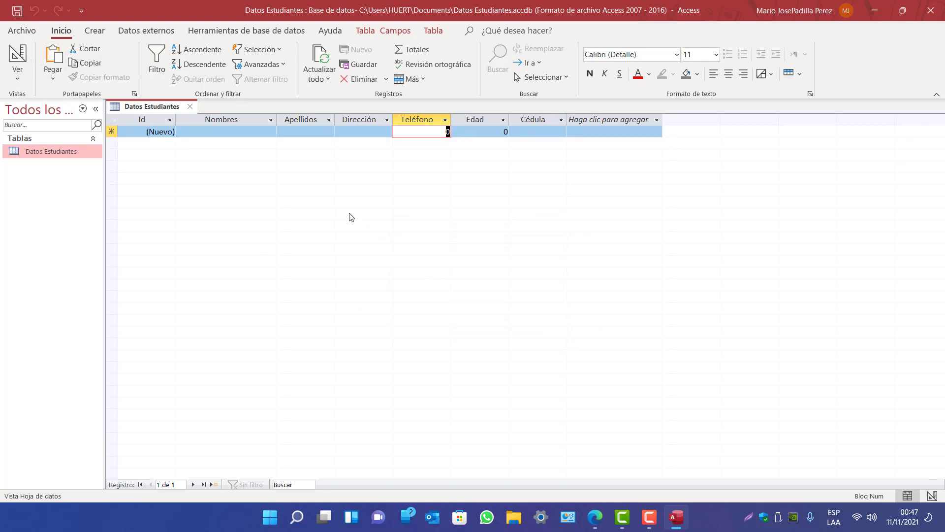
click(17, 79)
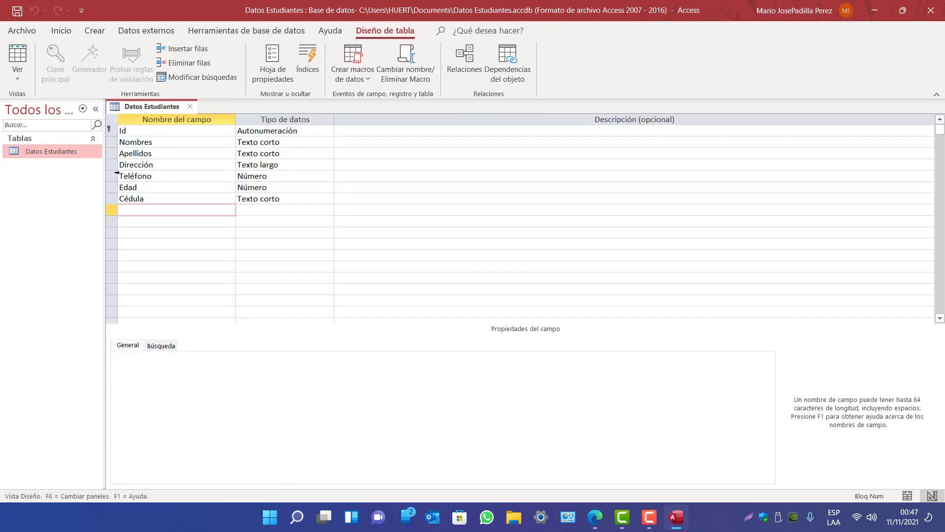
Keep Teléfono as a Número field and set its size to Entero largo
click(268, 177)
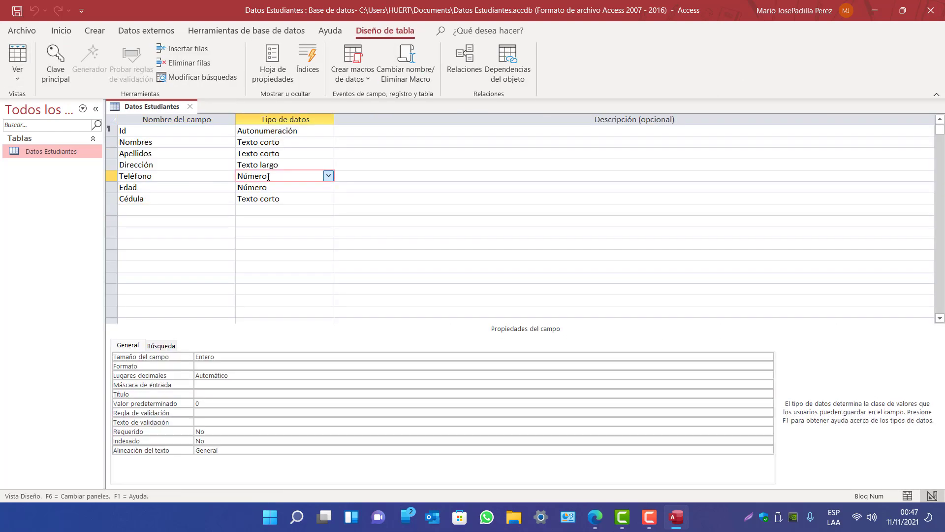
click(329, 178)
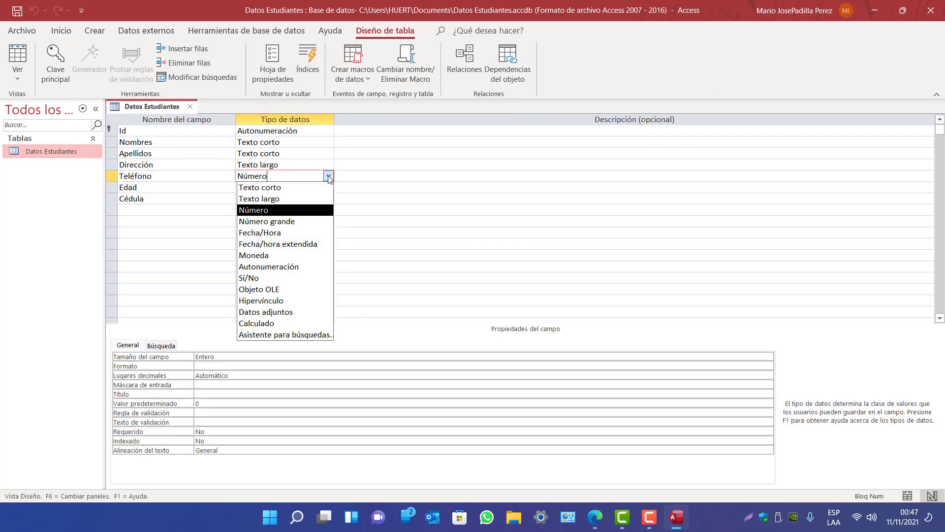
click(329, 178)
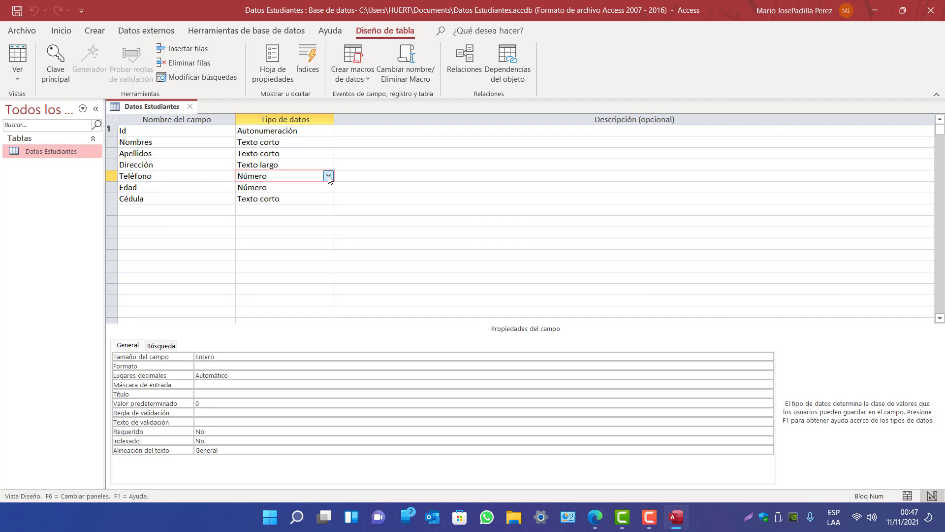
click(249, 356)
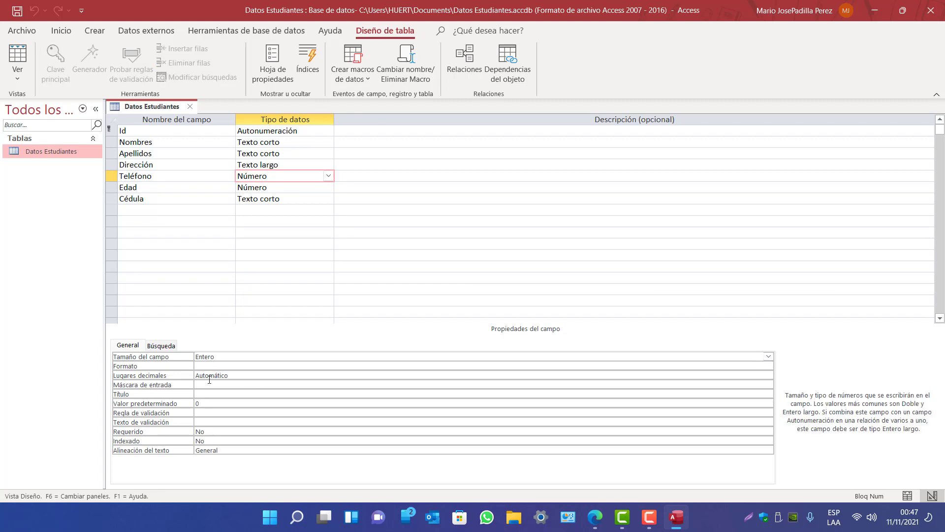
click(768, 356)
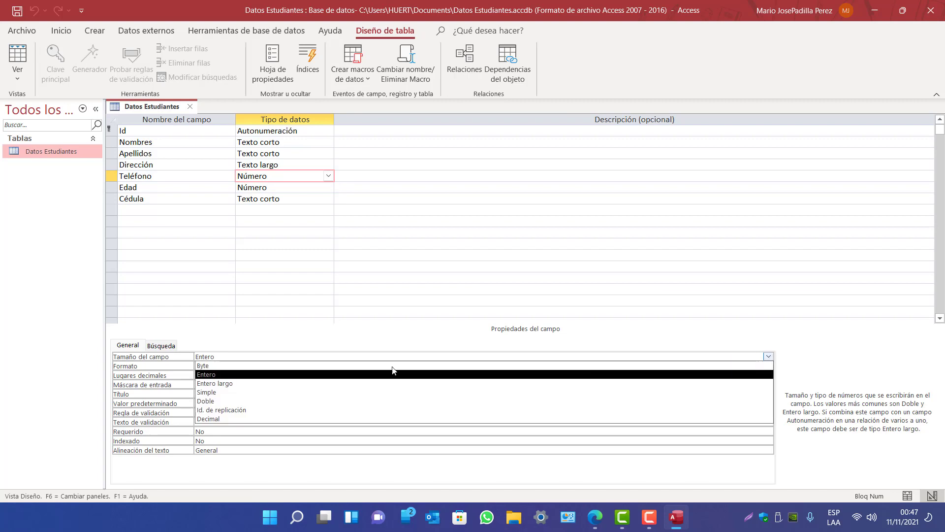
click(260, 386)
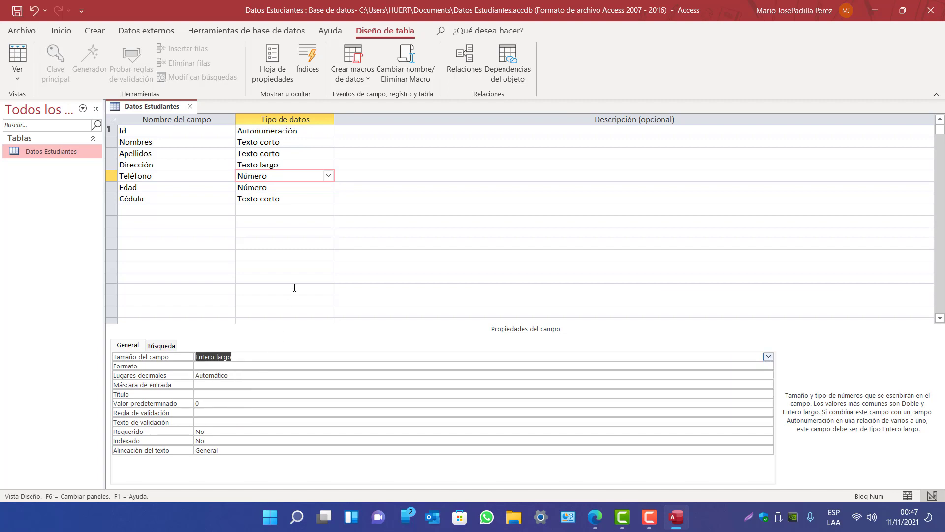
Choose a number size for the Número field Edad, then bring up the table tab's save menu
click(282, 189)
click(328, 187)
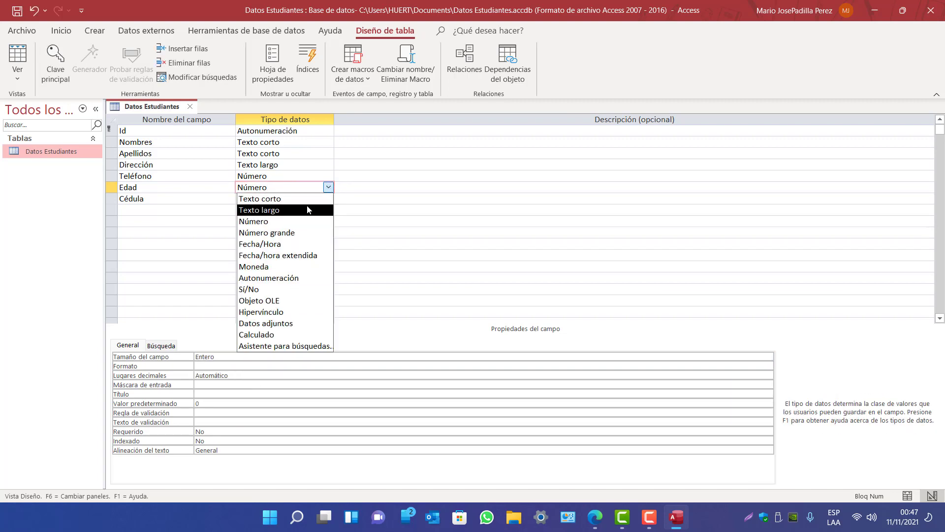
click(270, 222)
click(224, 355)
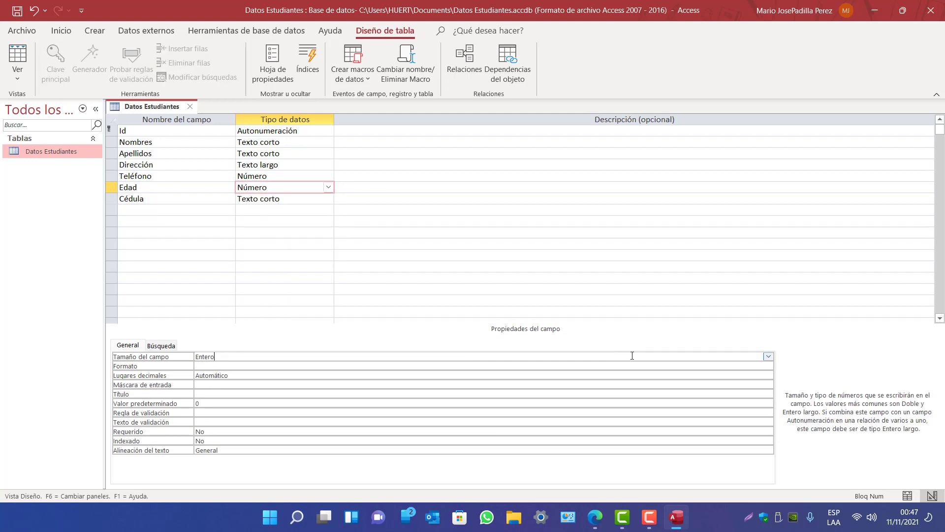
click(769, 356)
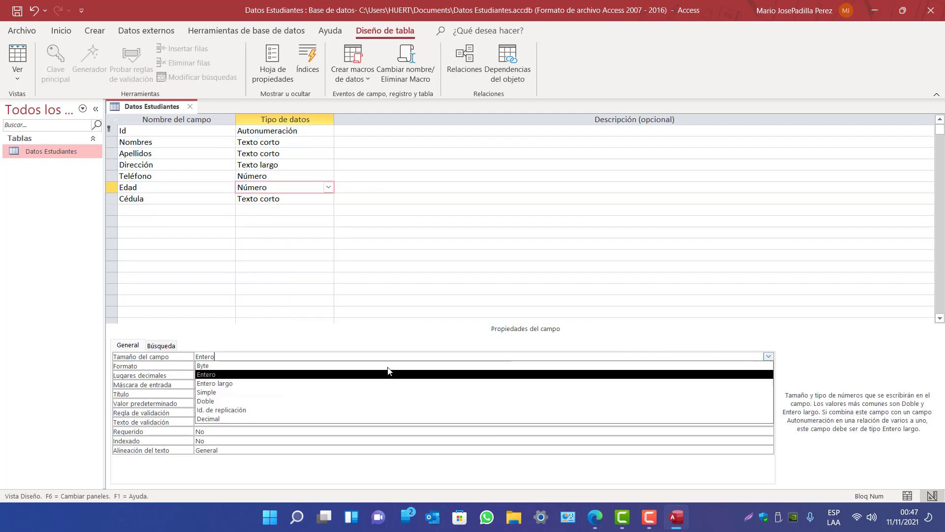
click(217, 383)
click(272, 201)
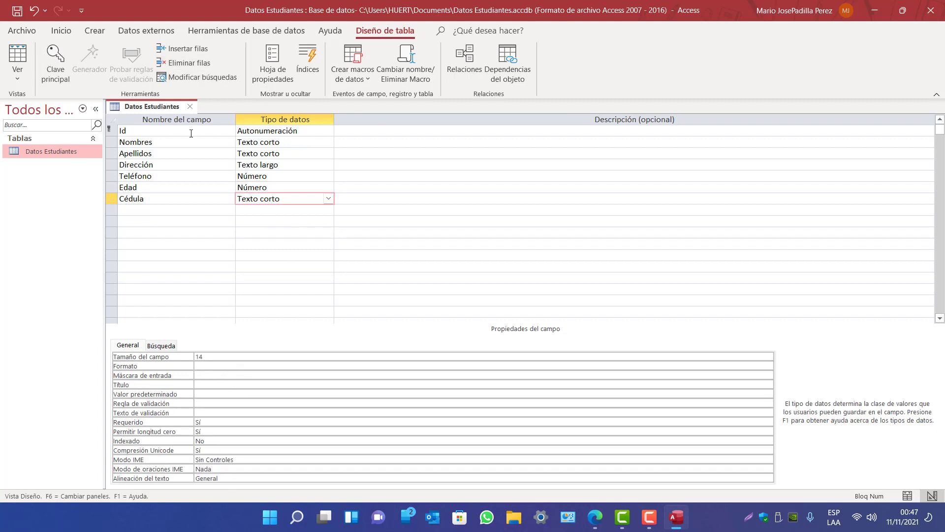
right_click(162, 104)
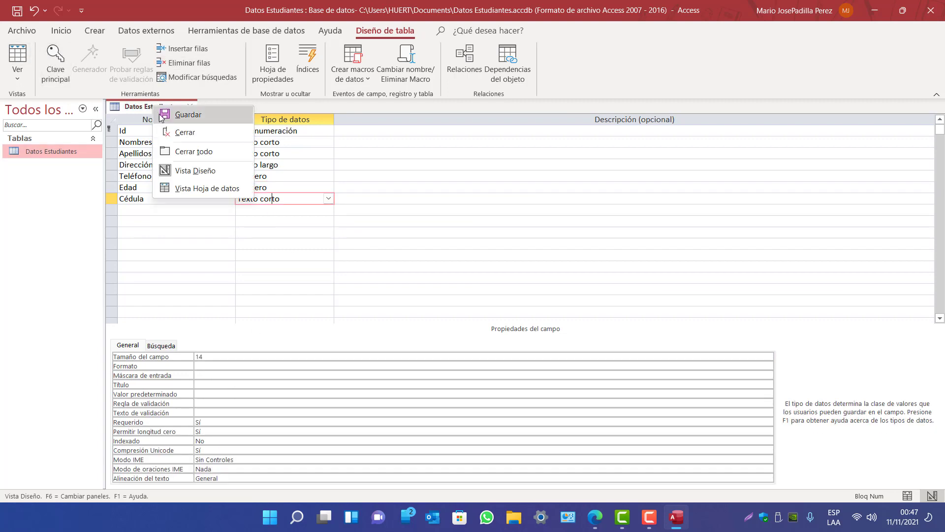
Save the table design and switch Datos Estudiantes to Datasheet view
click(180, 118)
click(18, 60)
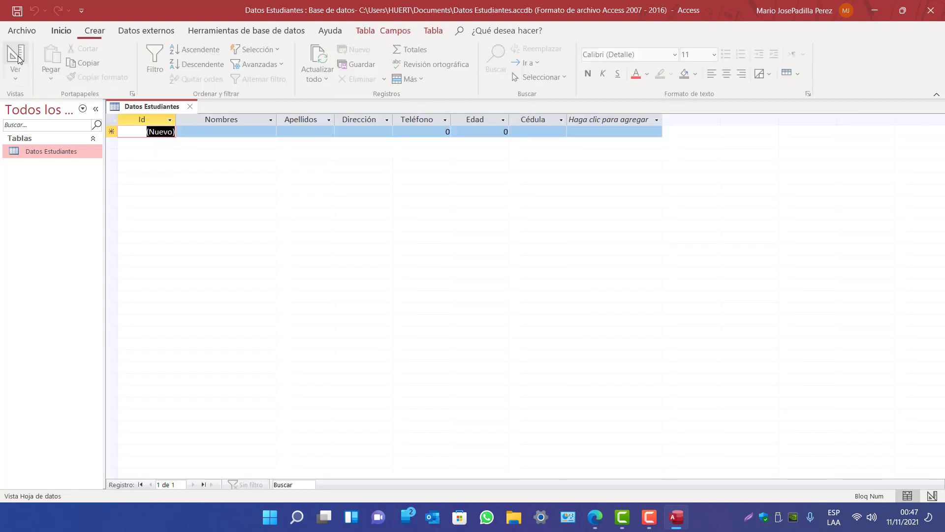
click(18, 74)
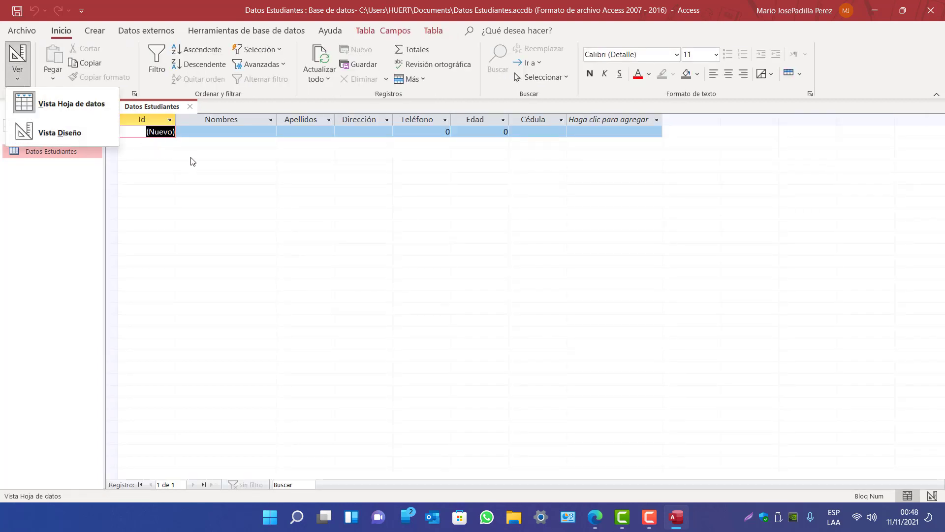
click(203, 134)
Enter the first student's names, surname, address, phone number and age 30
click(205, 134)
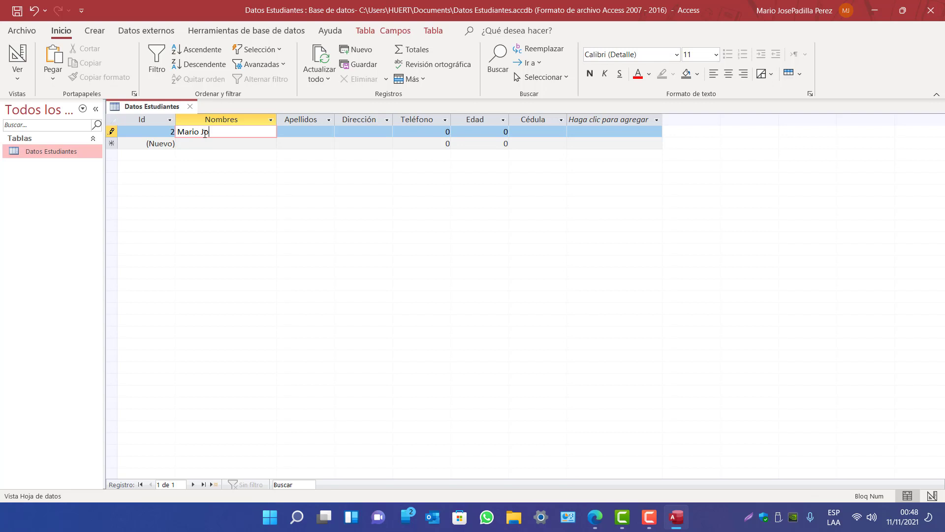
key(Tab)
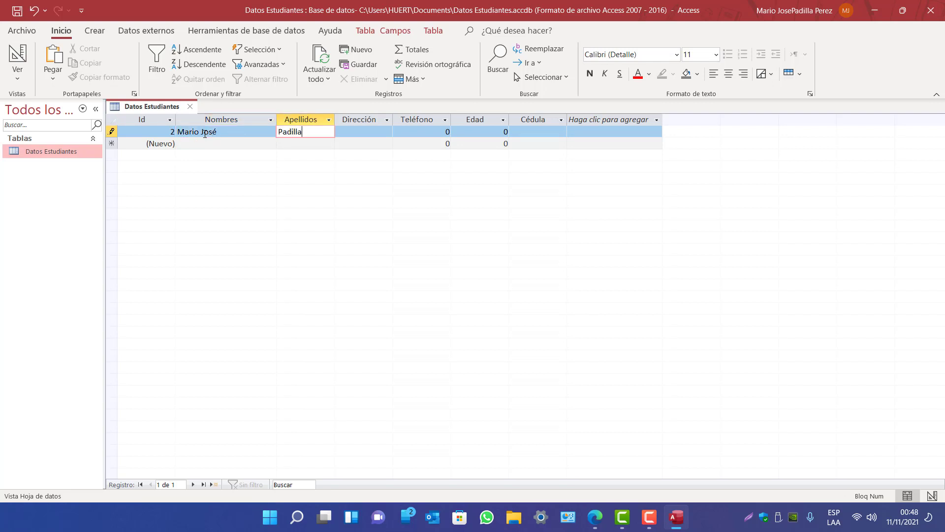
key(Tab)
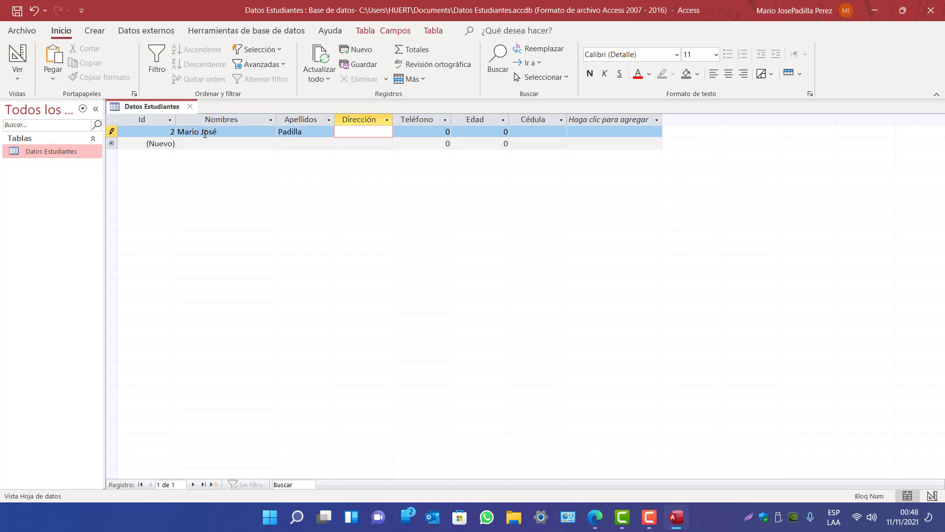
text(Managua)
key(Tab)
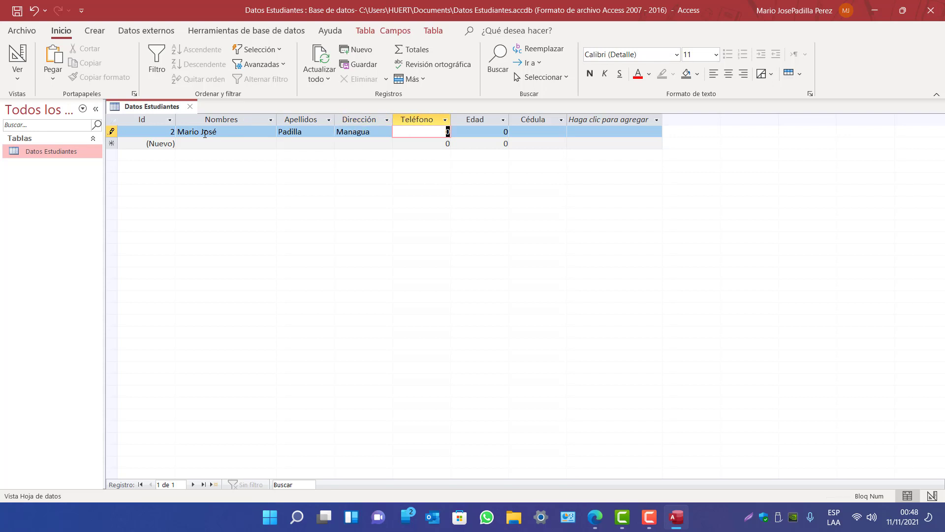
text(8888)
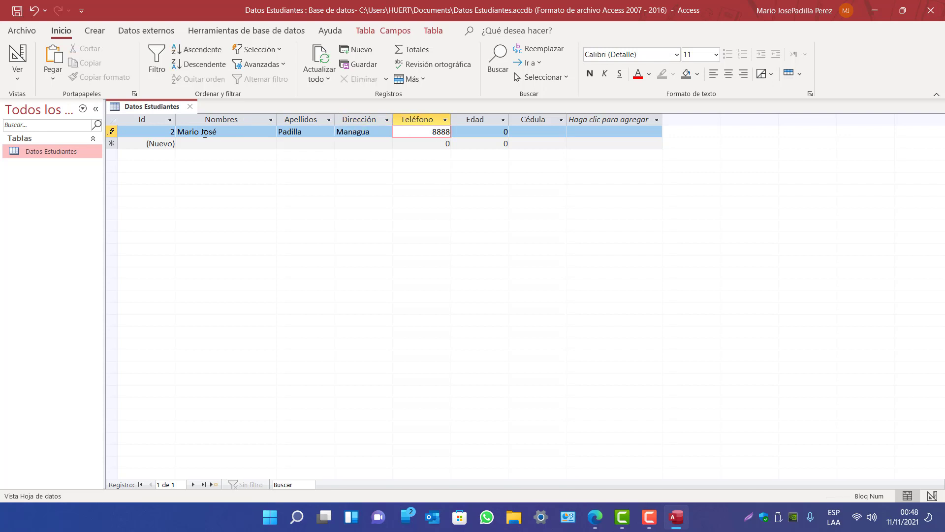
text(8888)
key(Tab)
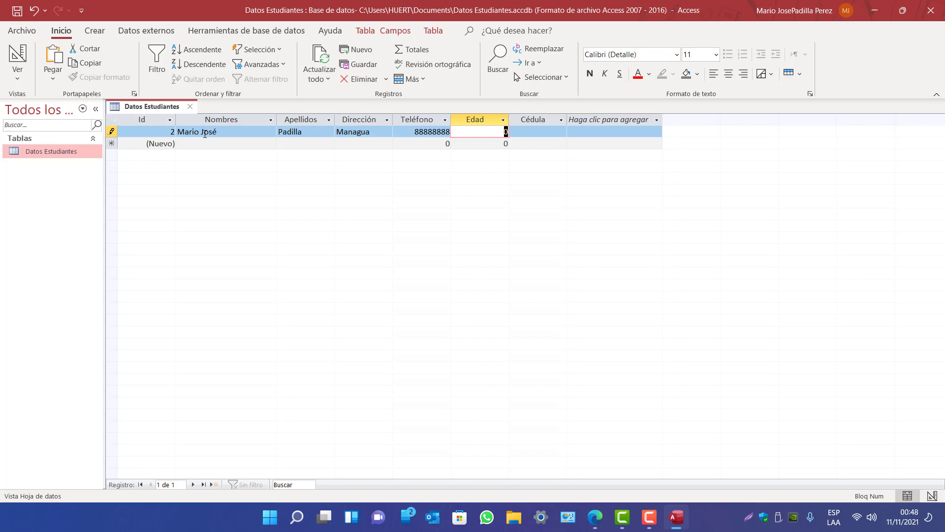
text(30)
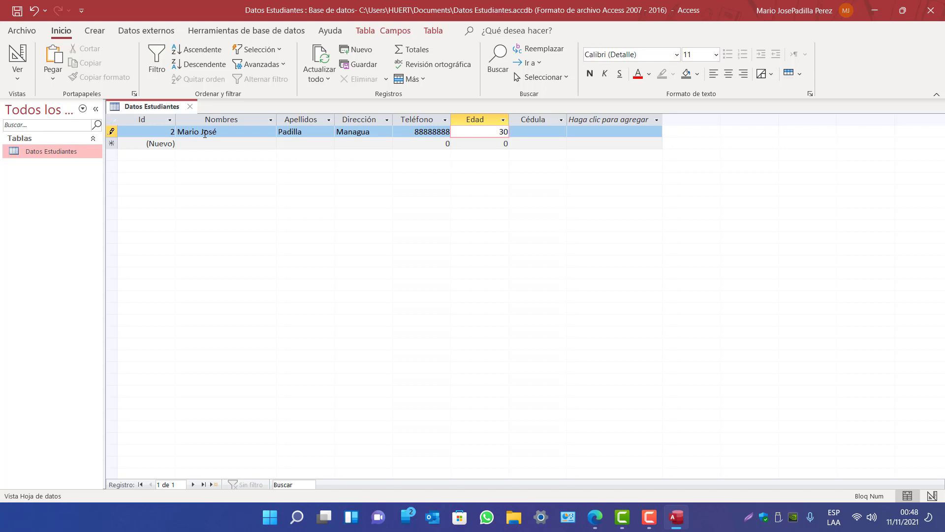
key(Tab)
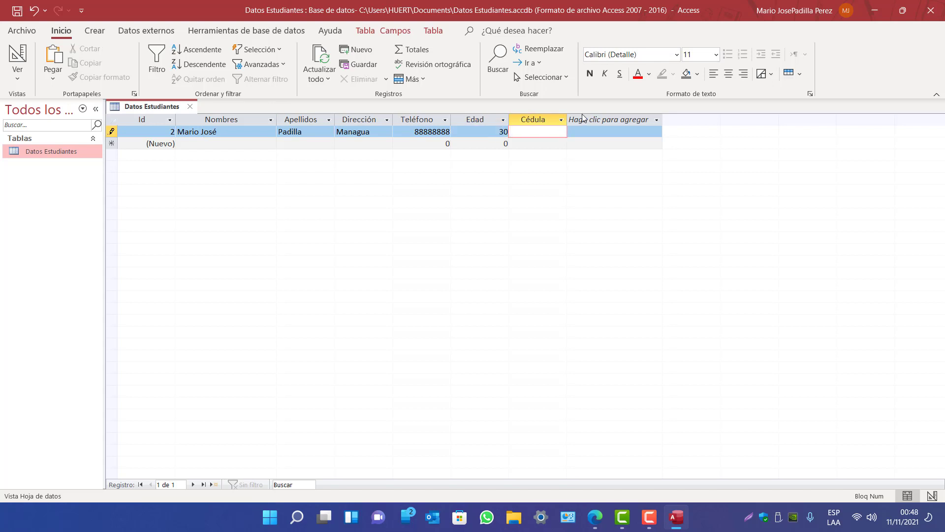
click(568, 121)
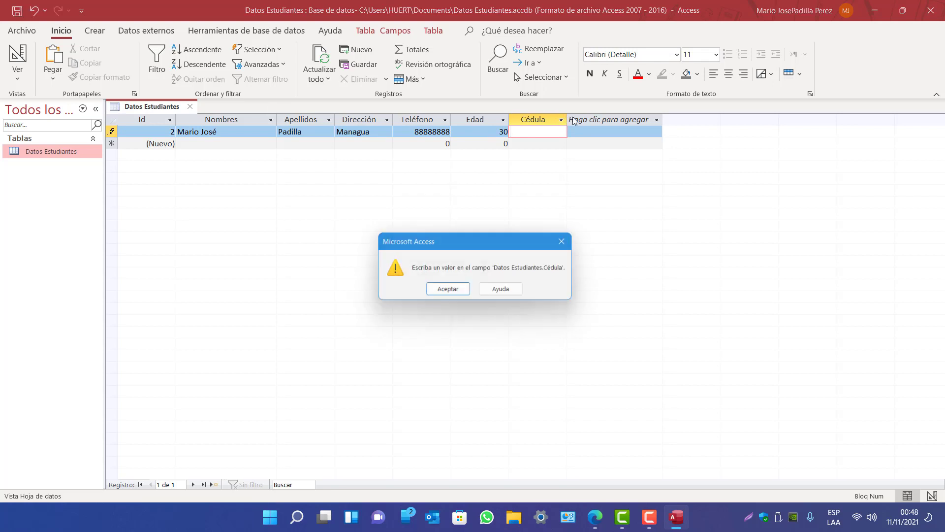
Dismiss the warning, enter the student's 14-digit Cédula number and save the record
click(448, 291)
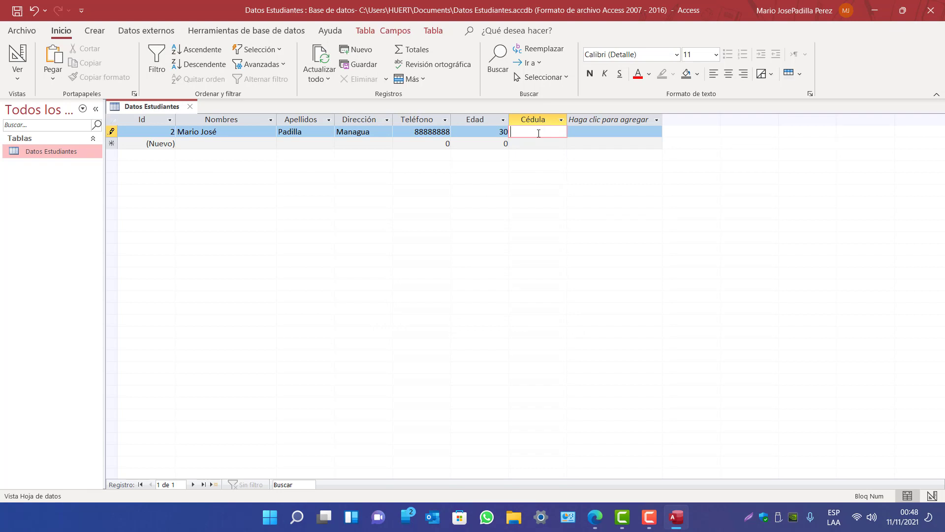
text(123)
text(45678)
text(9)
text(1)
text(0)
text(11)
text(1)
key(Return)
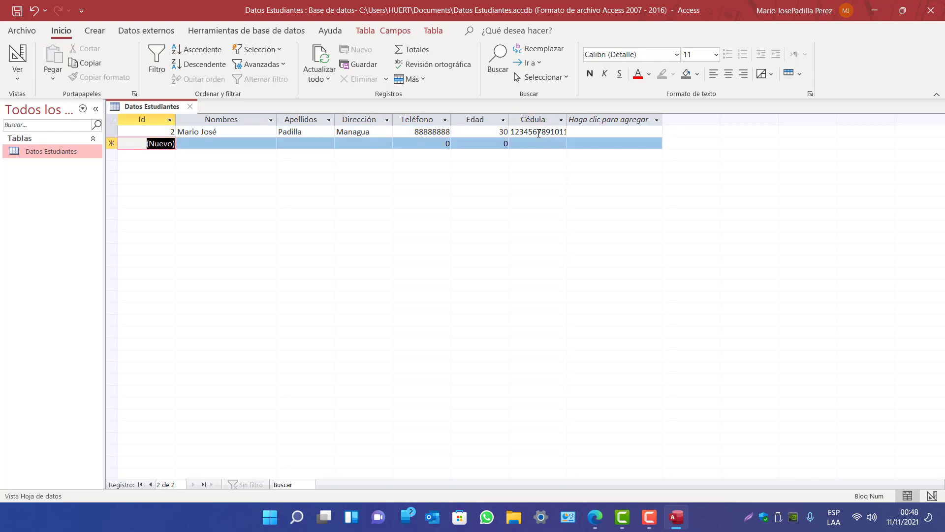
Re-edit the first record's Cédula value, deleting one character, and save it again
double_click(555, 132)
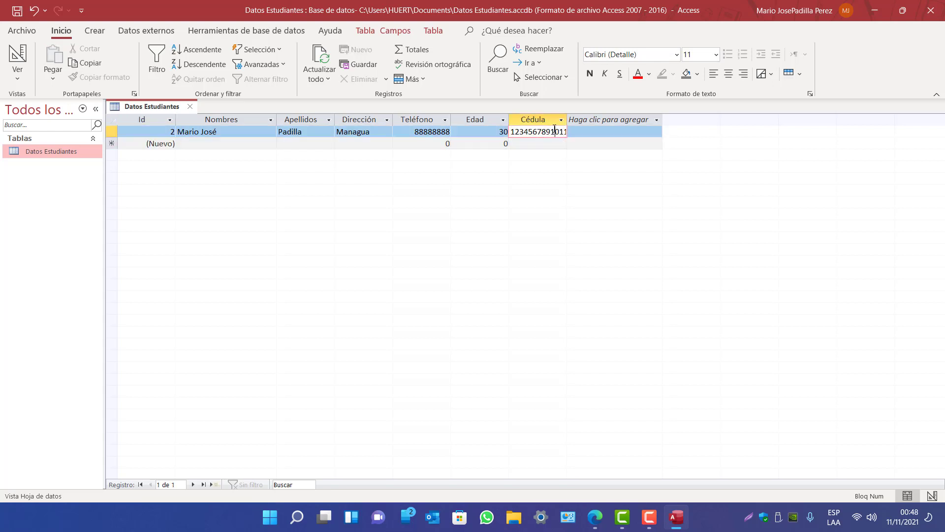
click(565, 132)
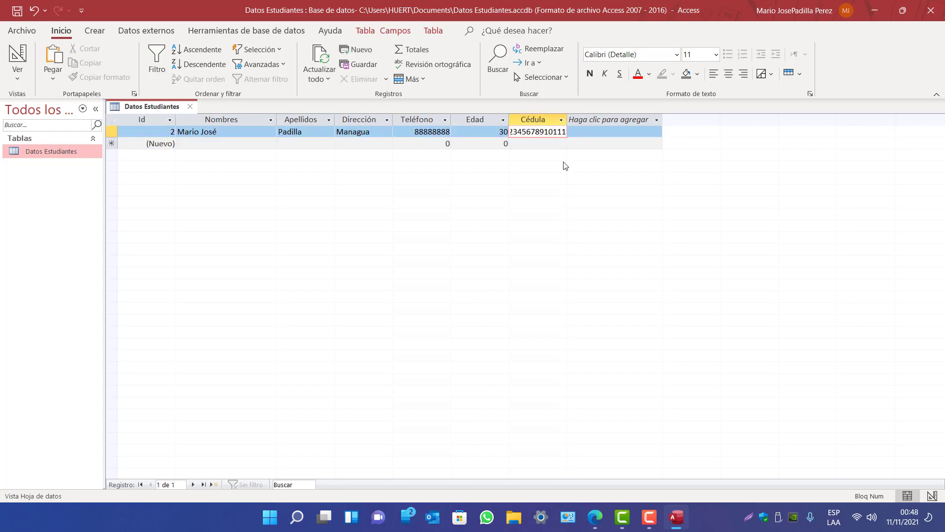
key(Tab)
key(shift+Tab)
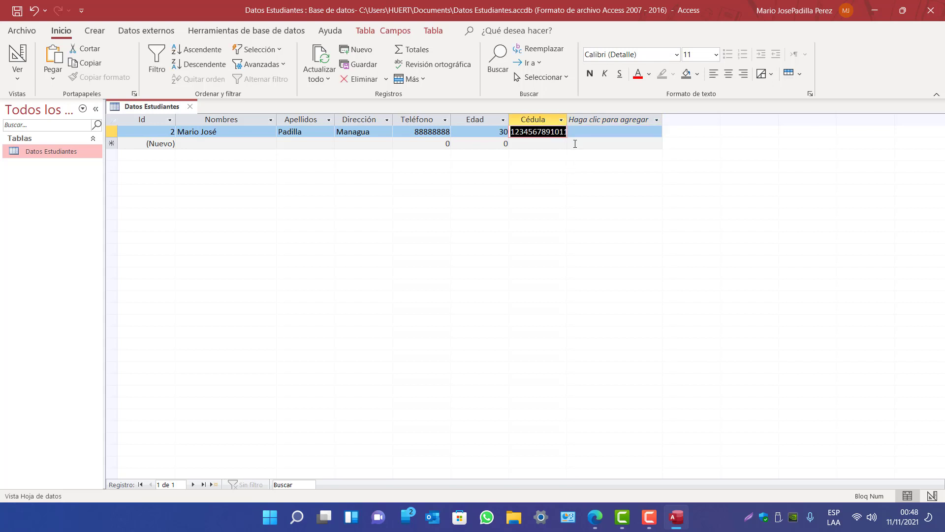
click(561, 132)
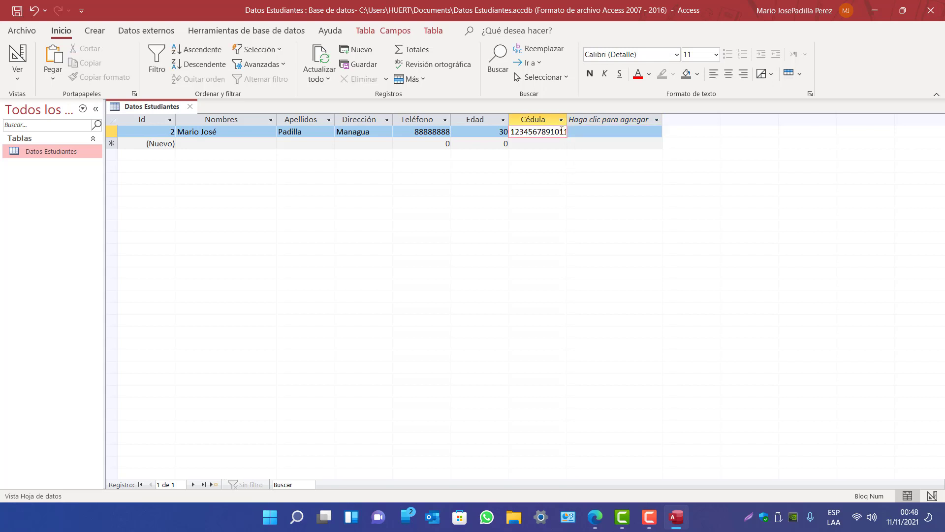
key(BackSpace)
key(Return)
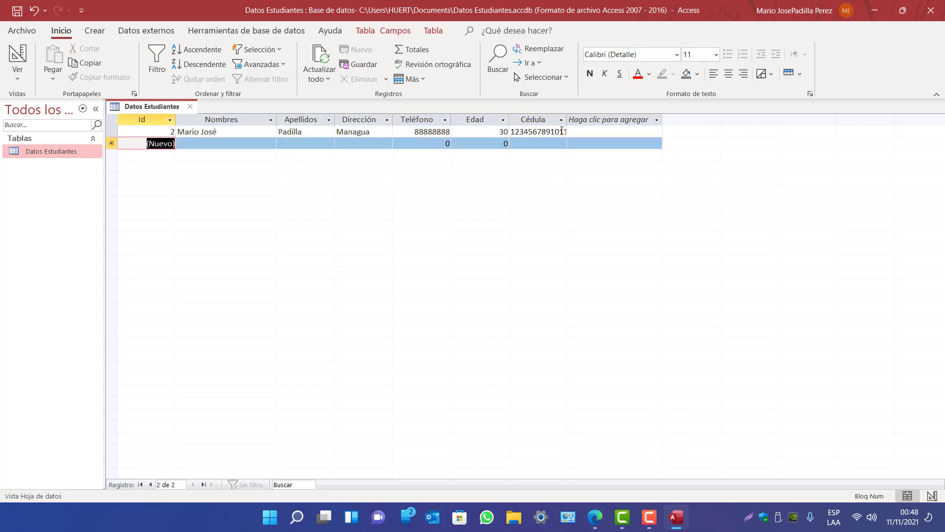
Start a second student record with names, surname, address and phone number
click(201, 144)
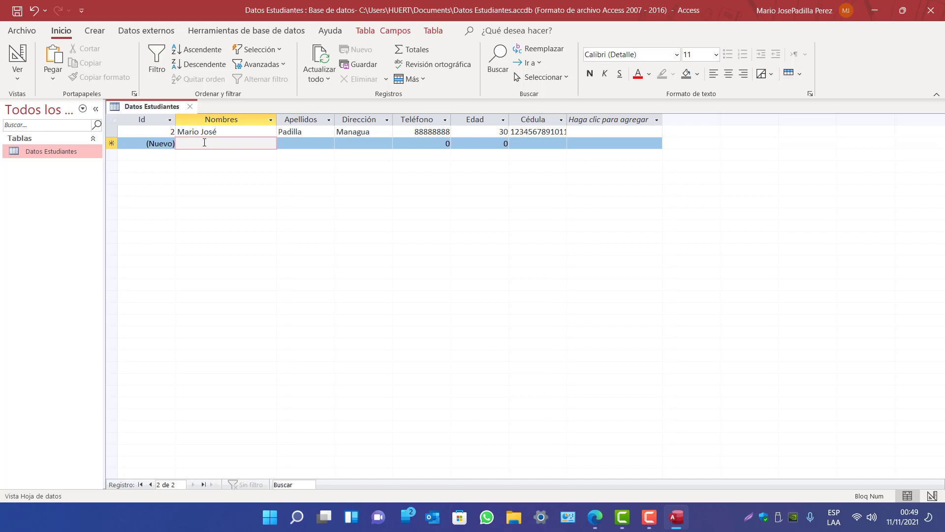
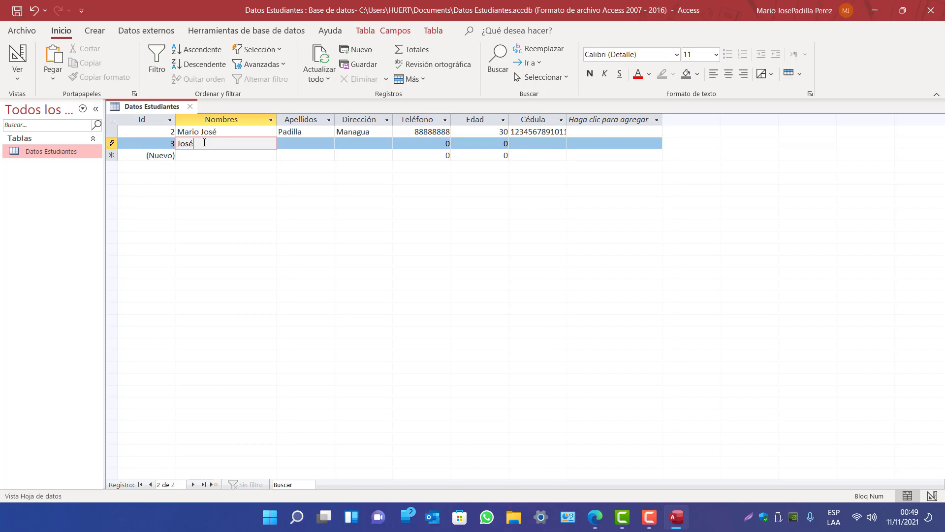
key(Tab)
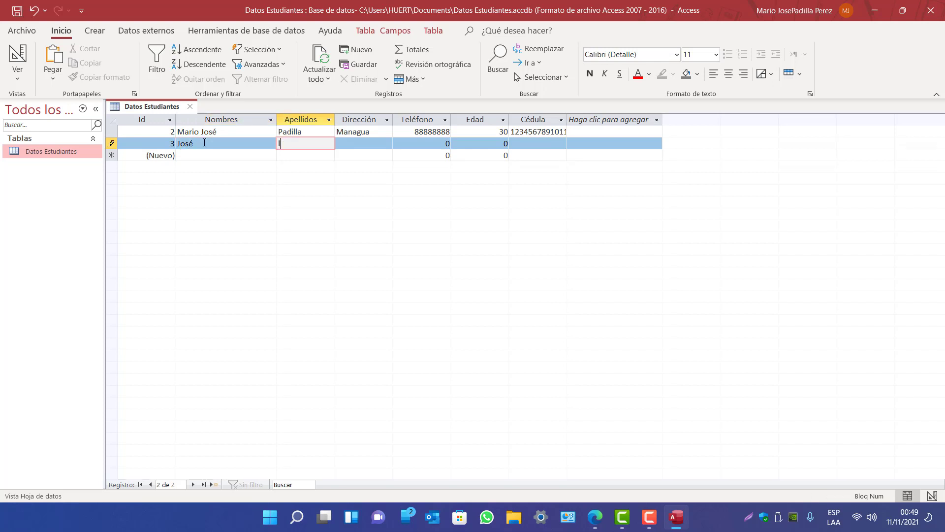
key(Tab)
text(León)
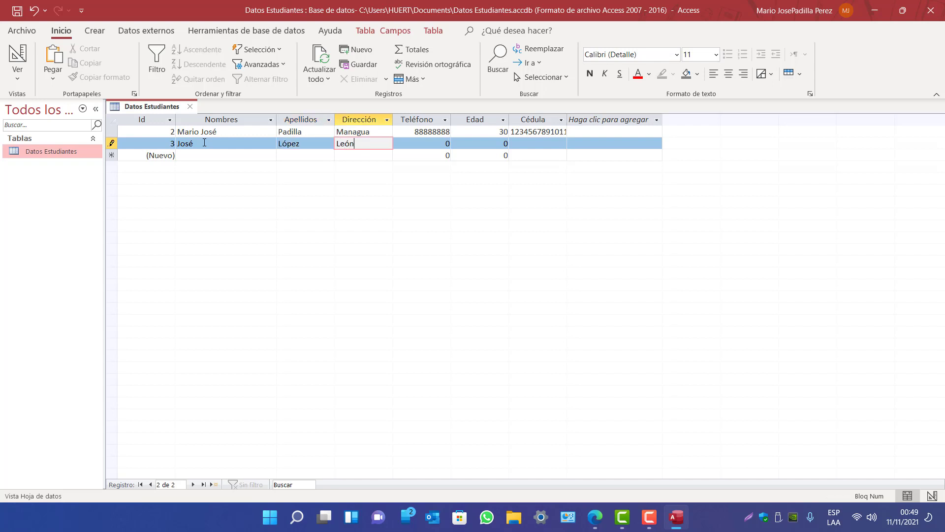
key(Tab)
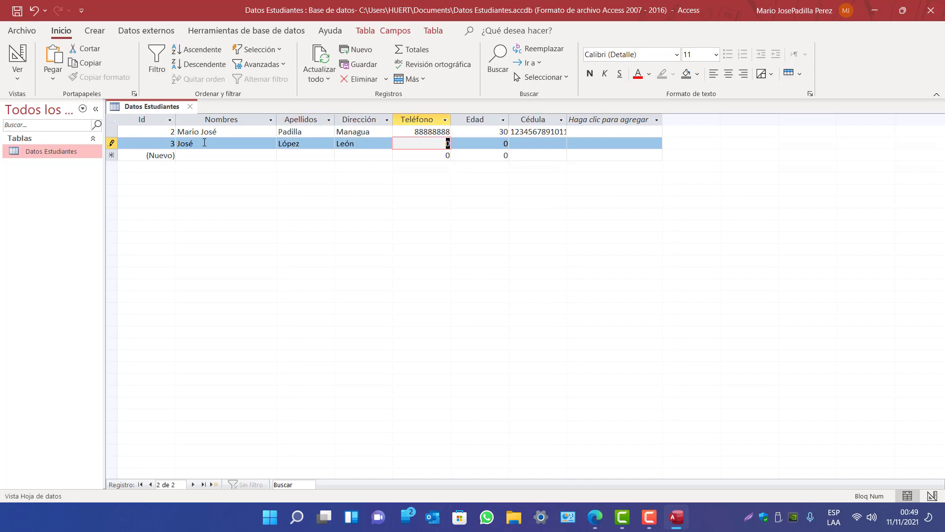
text(77777777)
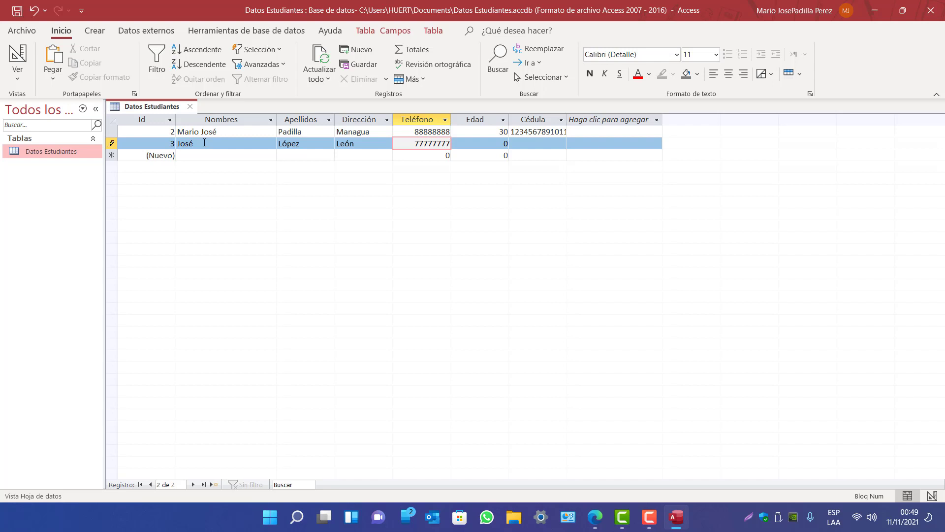
Add age 45 and the Cédula number, save the record, and widen the Cédula column
key(Tab)
text(45)
key(Tab)
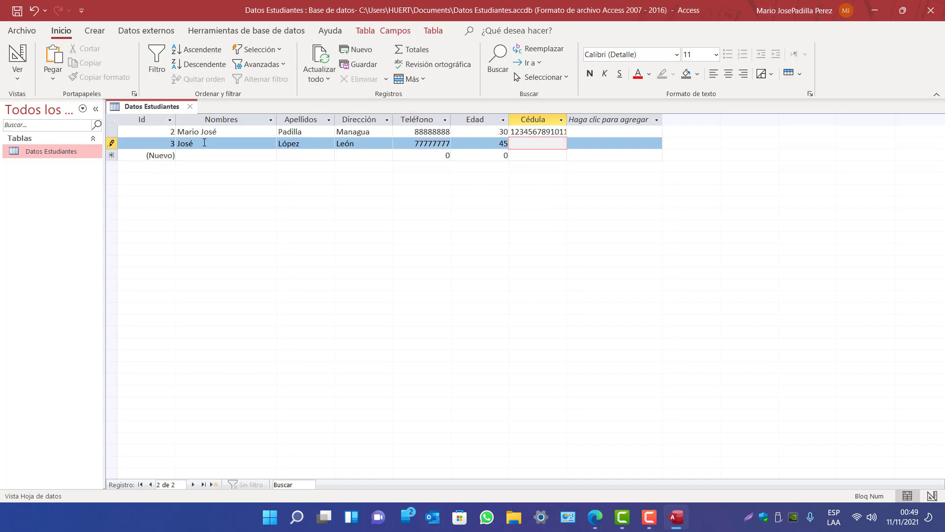
key(Return)
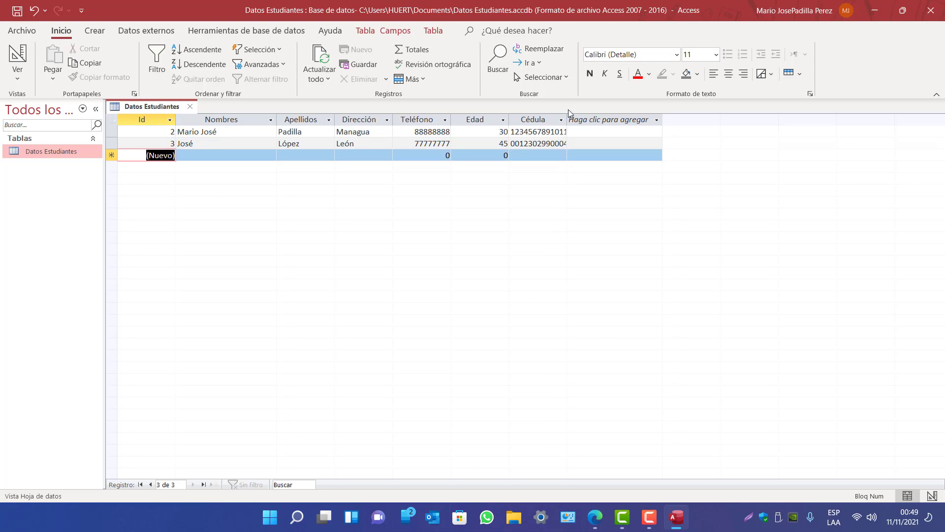
drag(567, 120, 587, 116)
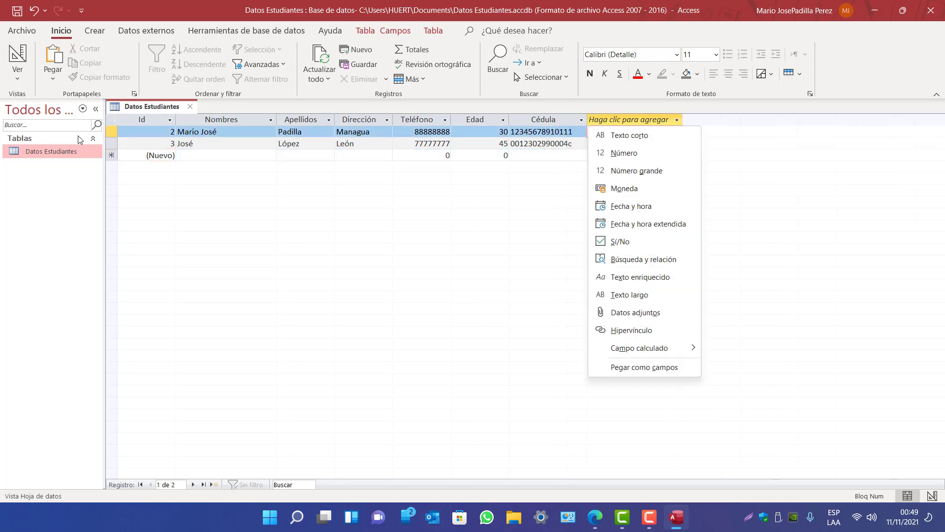
Switch Datos Estudiantes to Design view and inspect Cédula's field size of 14
click(15, 75)
click(57, 133)
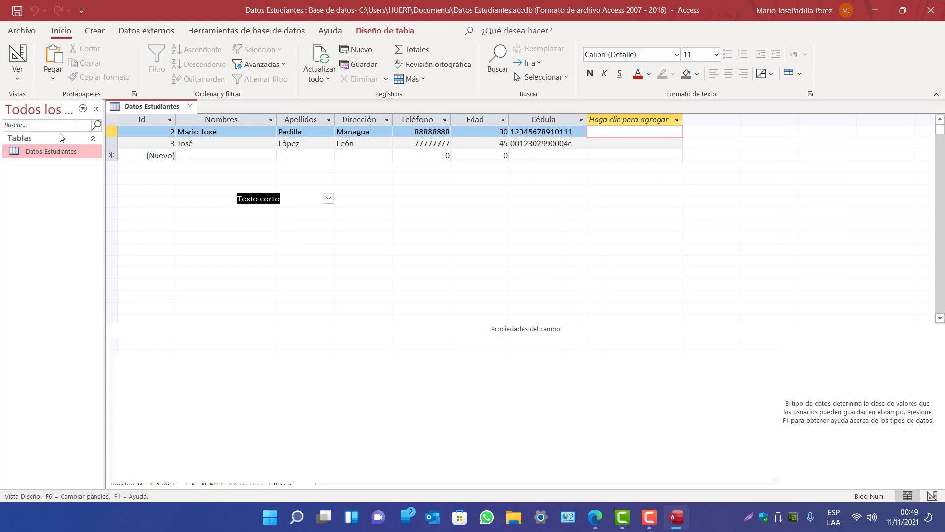
click(135, 202)
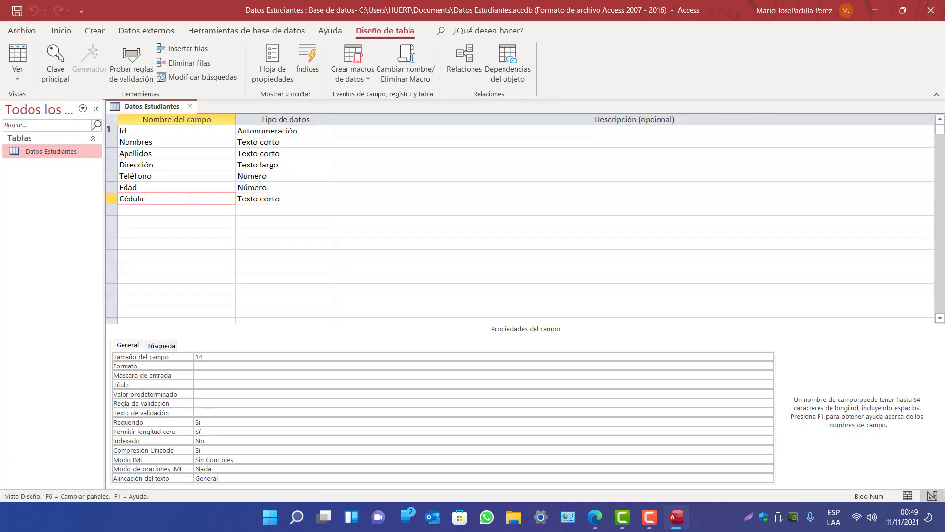
key(Tab)
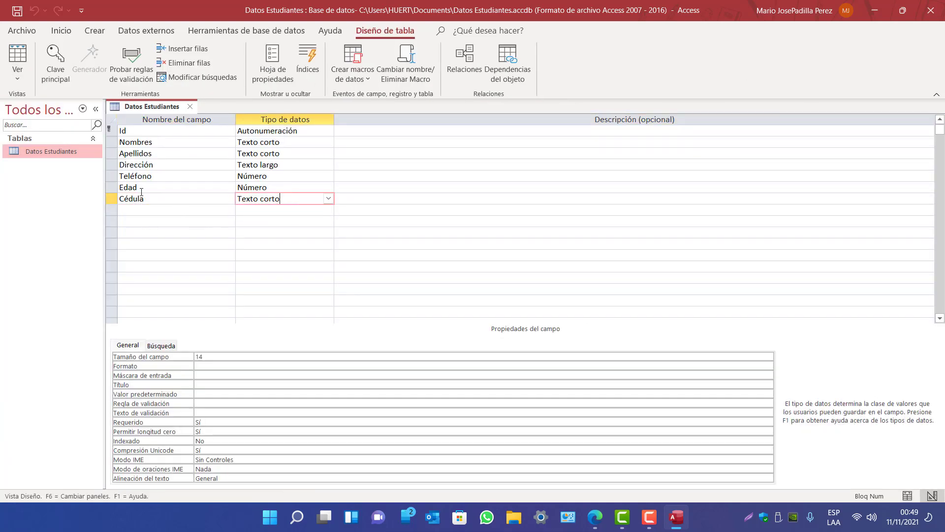
click(213, 357)
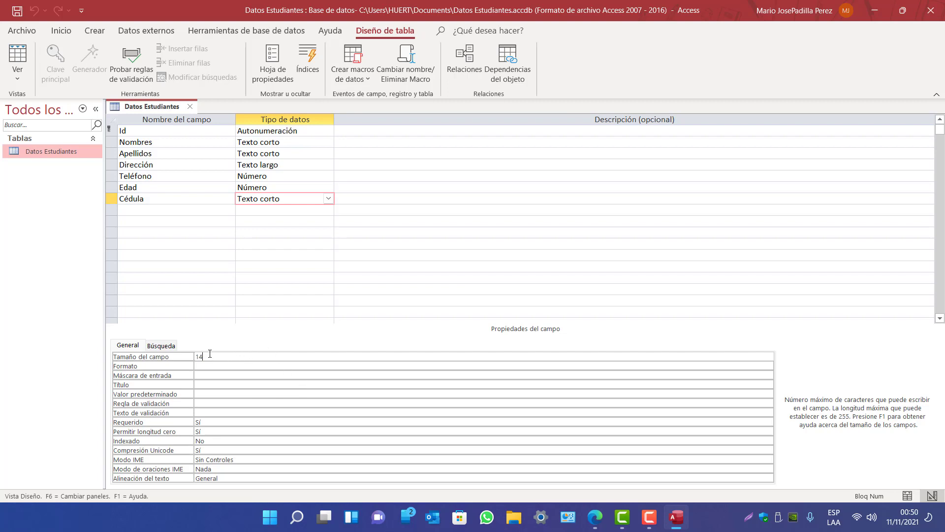
click(190, 359)
click(207, 358)
Check the Nombres (15) and Apellidos (20) field sizes and save the table design
click(156, 143)
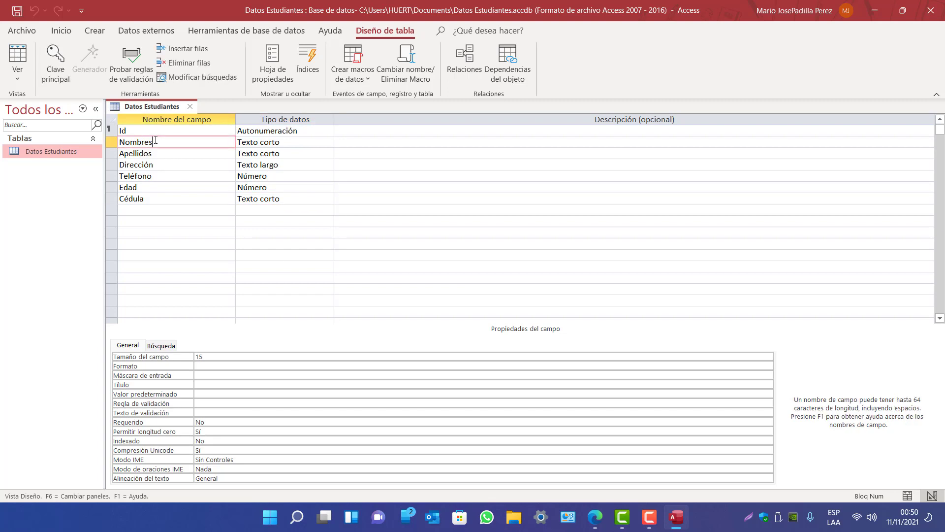
click(159, 153)
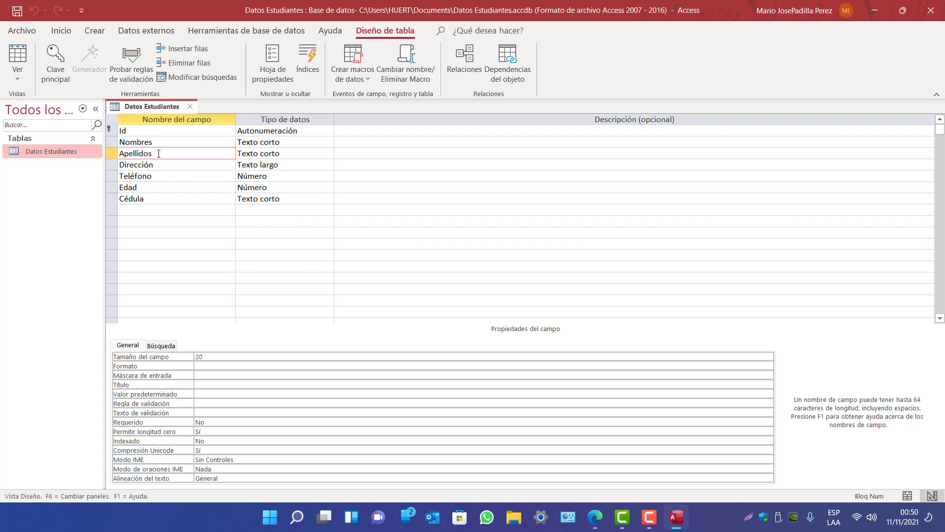
right_click(142, 106)
click(158, 116)
Save and close Datos Estudiantes, then create a new blank table
right_click(168, 107)
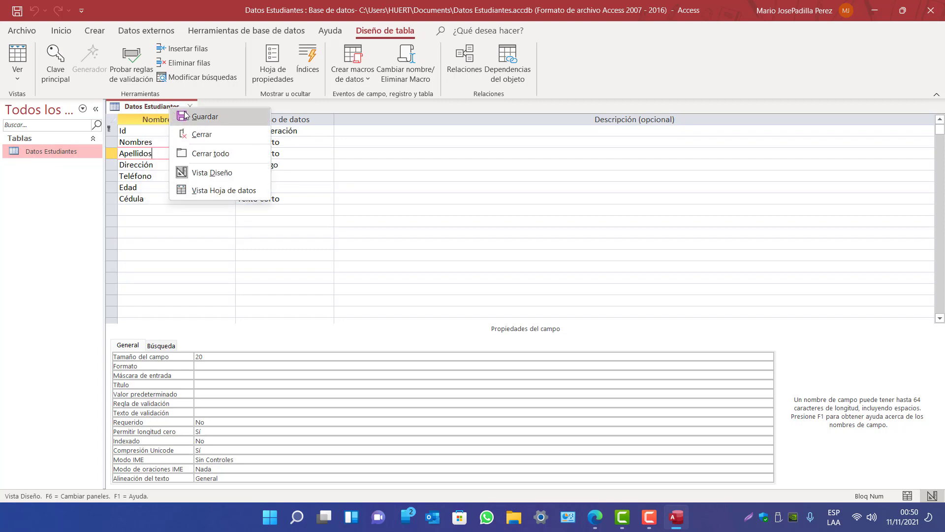
click(185, 114)
click(190, 106)
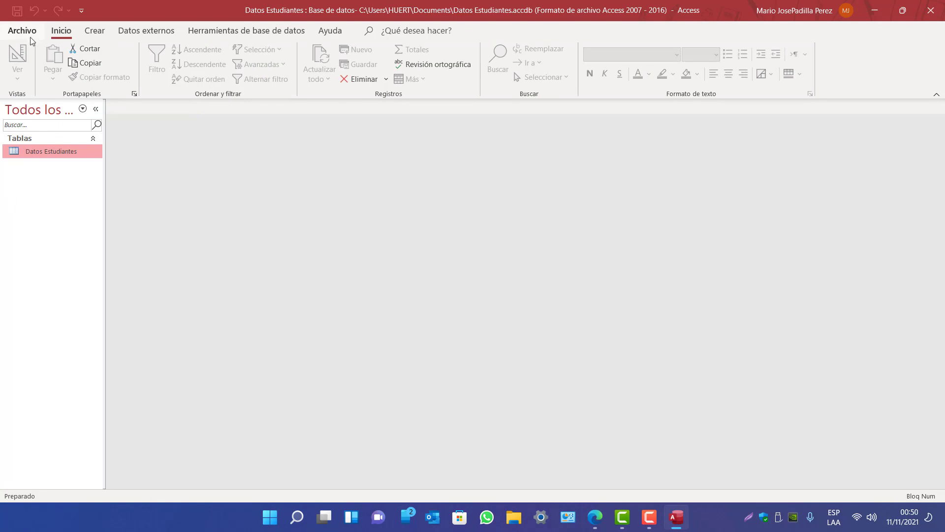
click(94, 33)
click(74, 57)
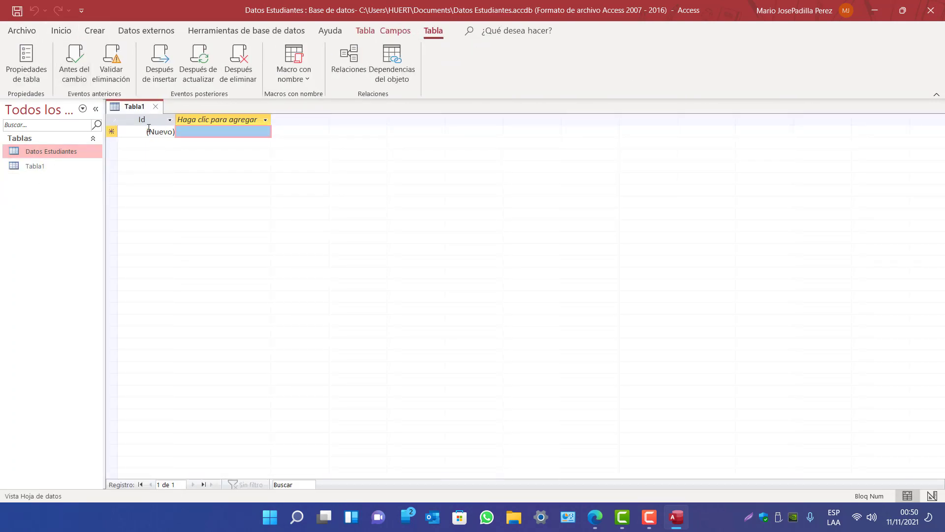
Switch the new table to Design view, naming it 'Datos Académicos'
click(62, 31)
click(19, 76)
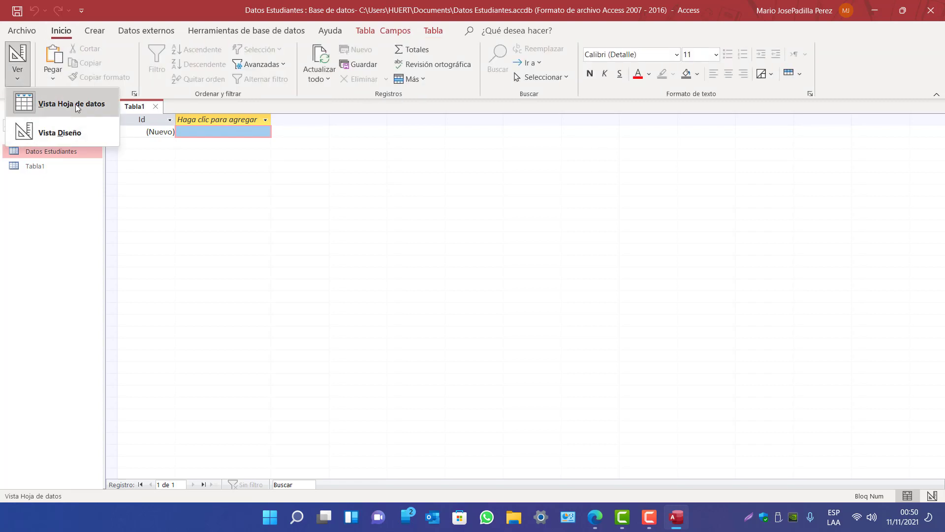
click(65, 133)
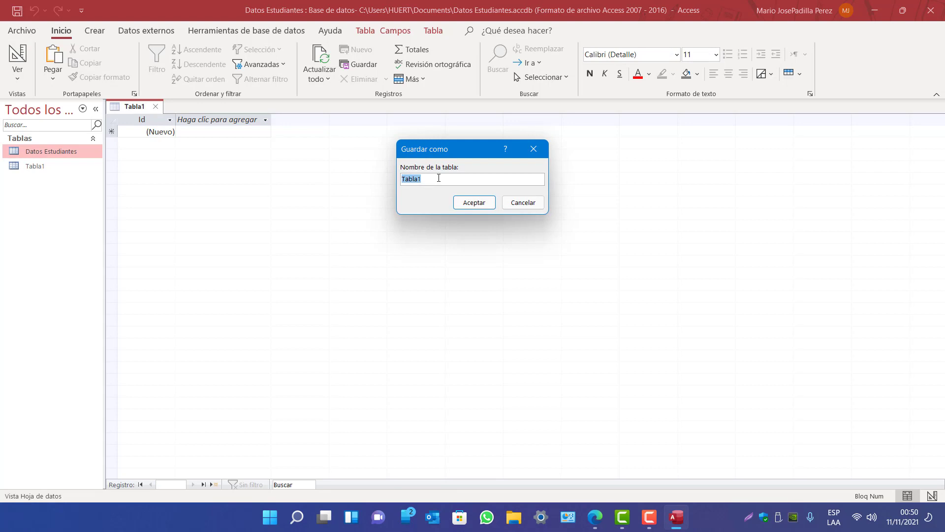
text(Datos Académicos)
key(Return)
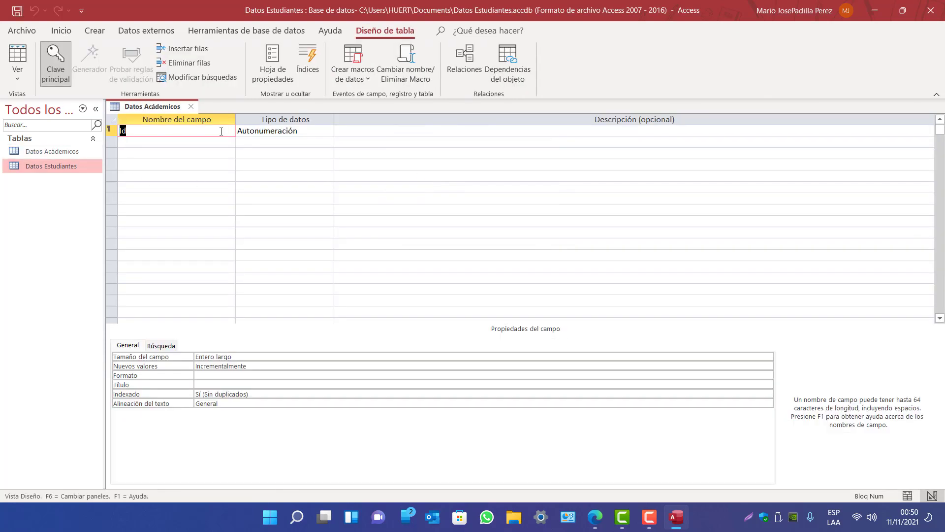
Inspect the Id field and toggle Datos Académicos between Datasheet and Design views
click(56, 170)
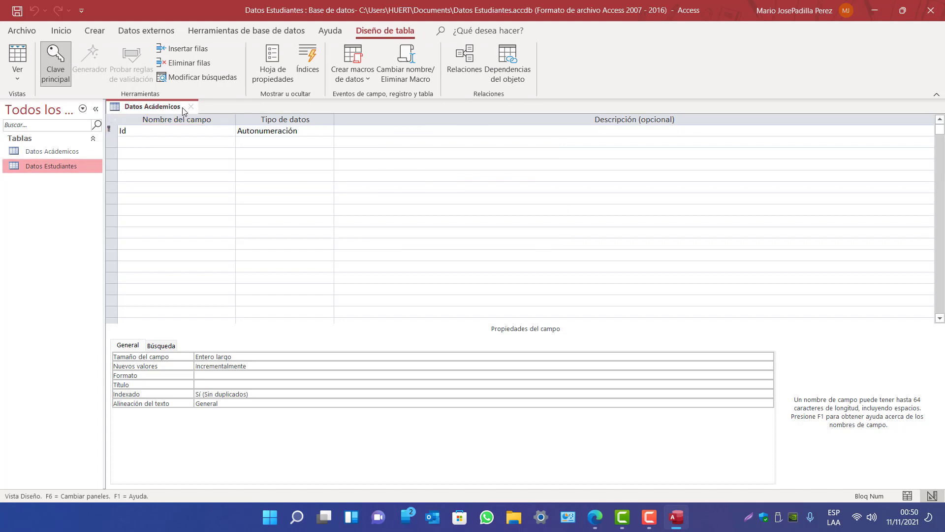
click(299, 131)
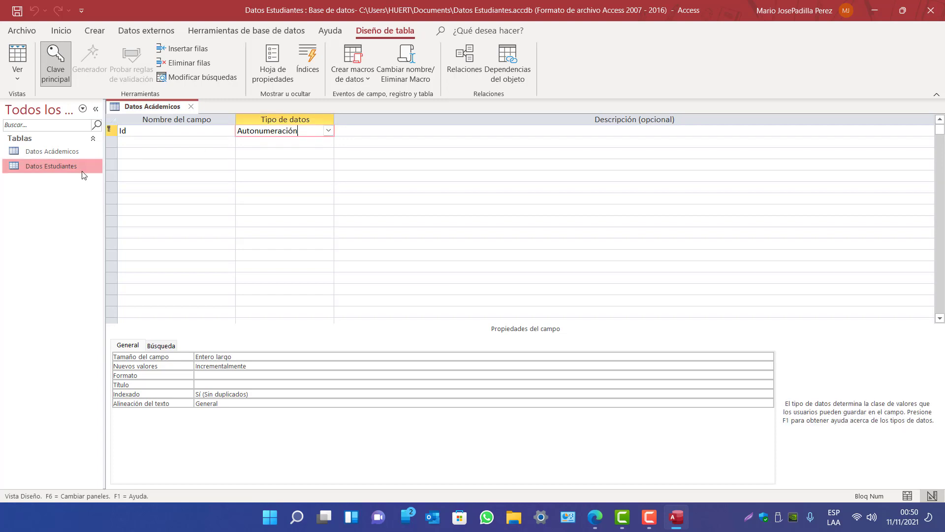
click(17, 73)
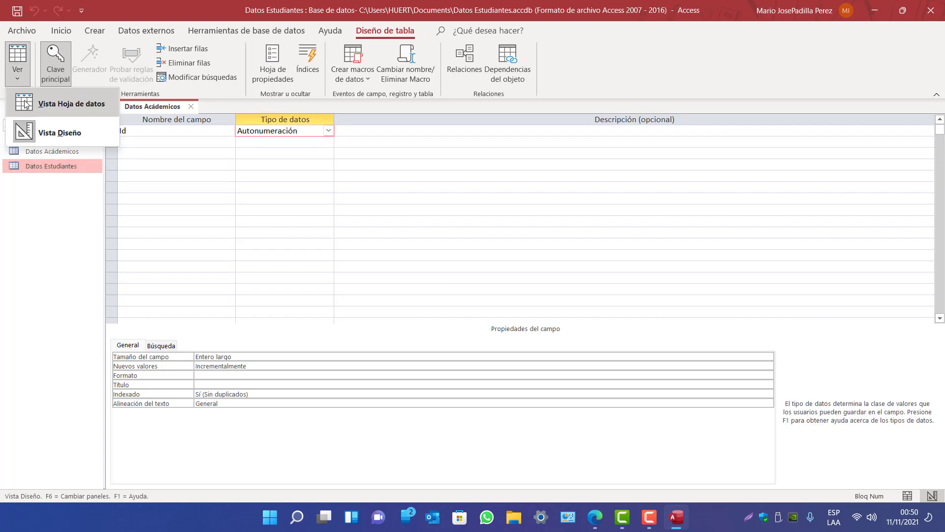
click(54, 129)
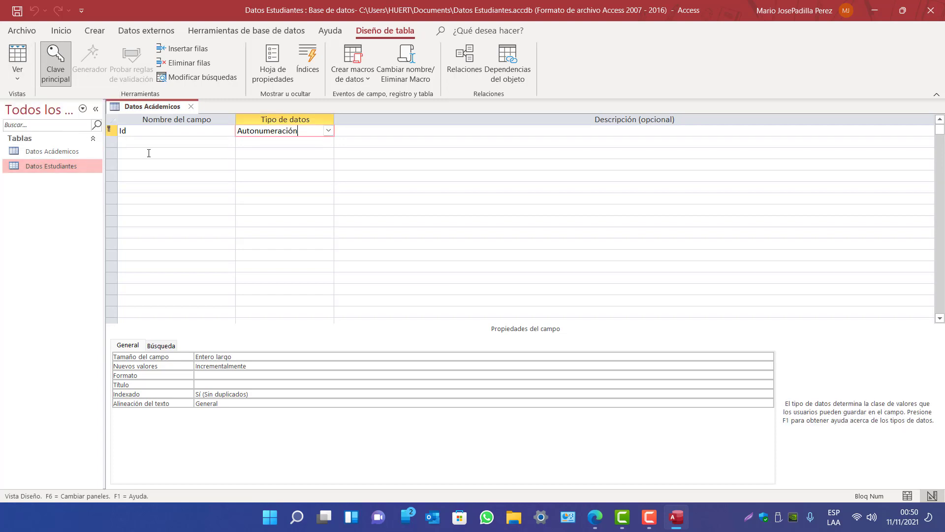
click(47, 171)
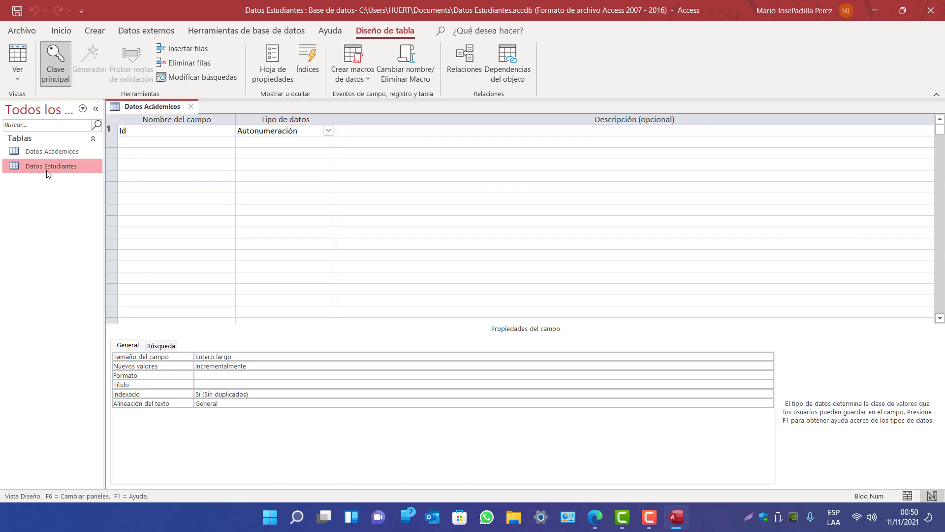
click(17, 74)
click(41, 102)
click(215, 133)
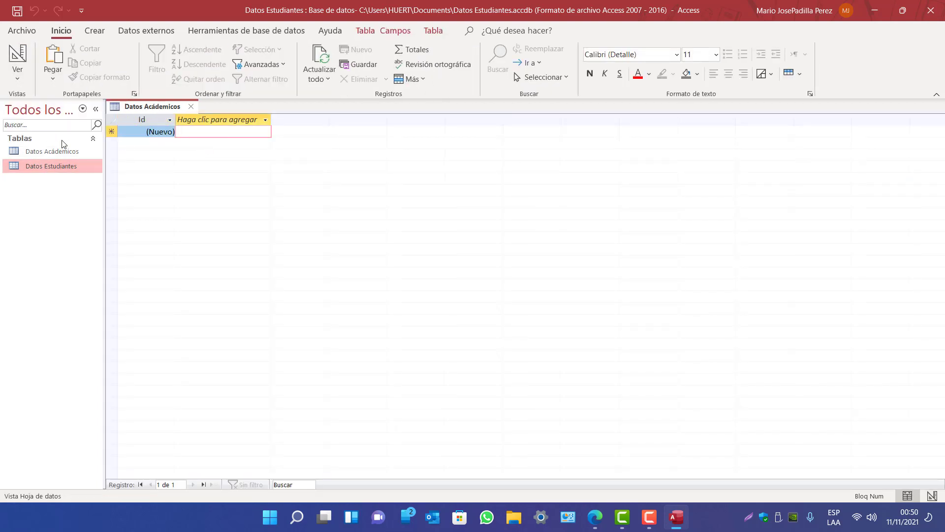
click(18, 74)
click(51, 124)
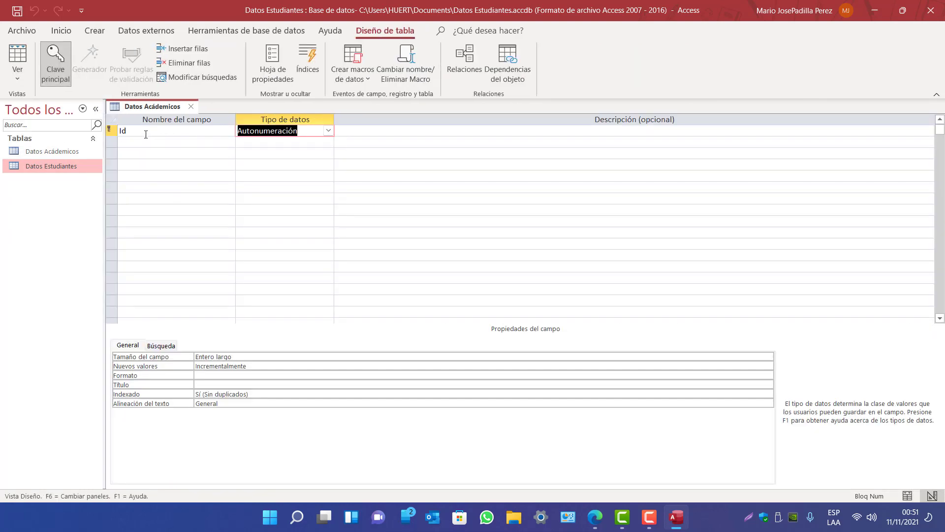
Open the Datos Estudiantes table's records from the navigation pane
click(41, 153)
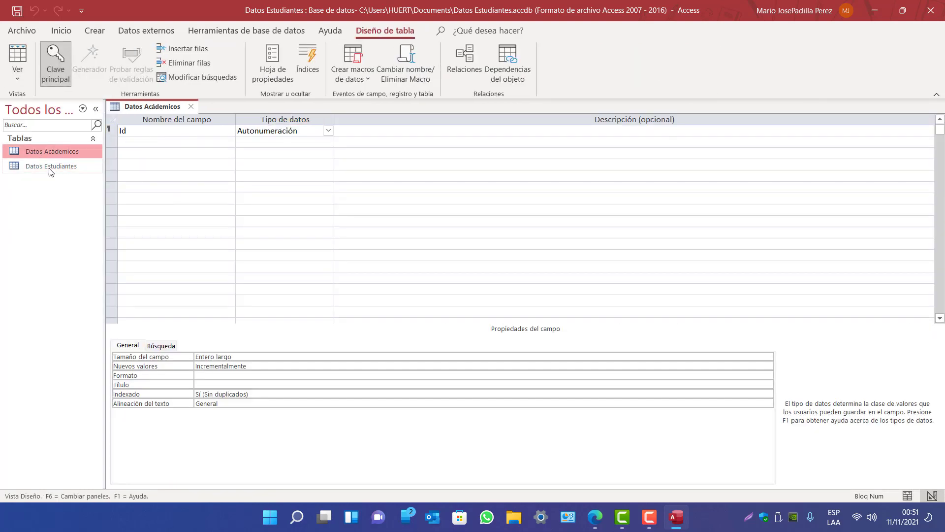
click(50, 169)
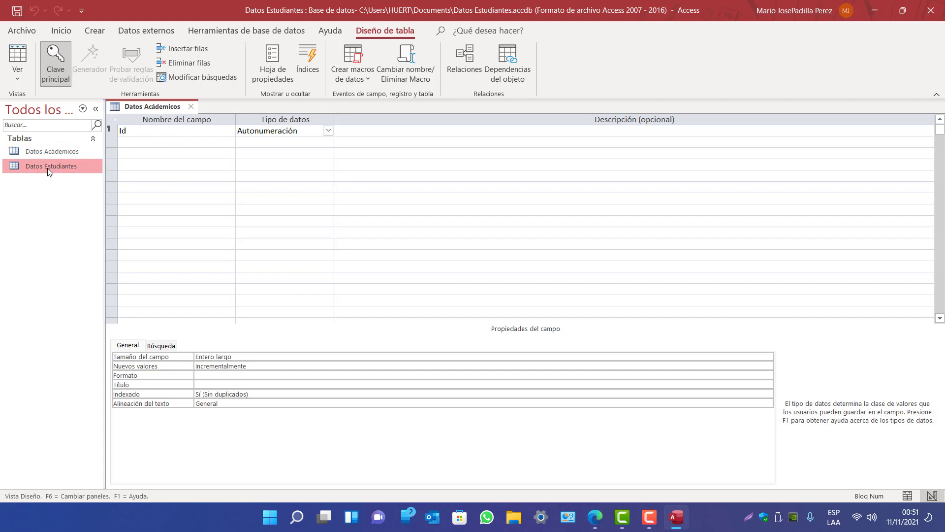
double_click(48, 167)
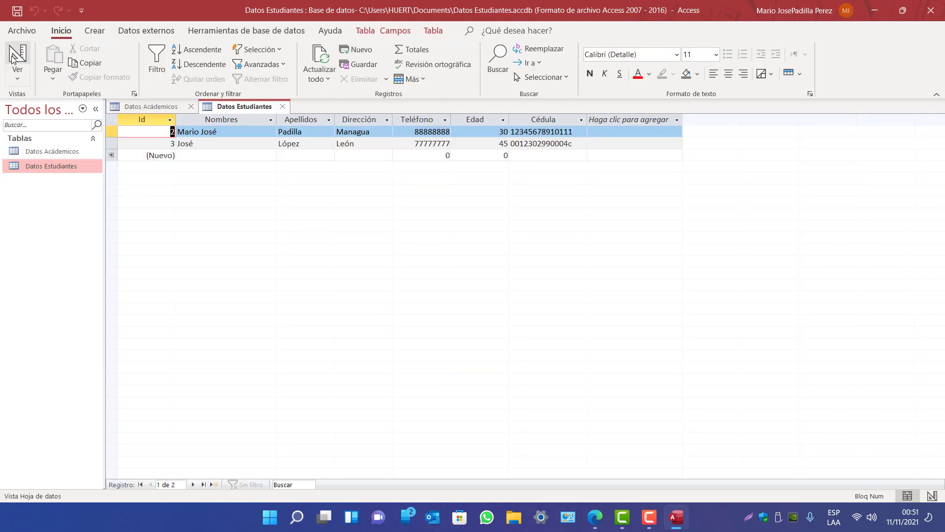
click(13, 58)
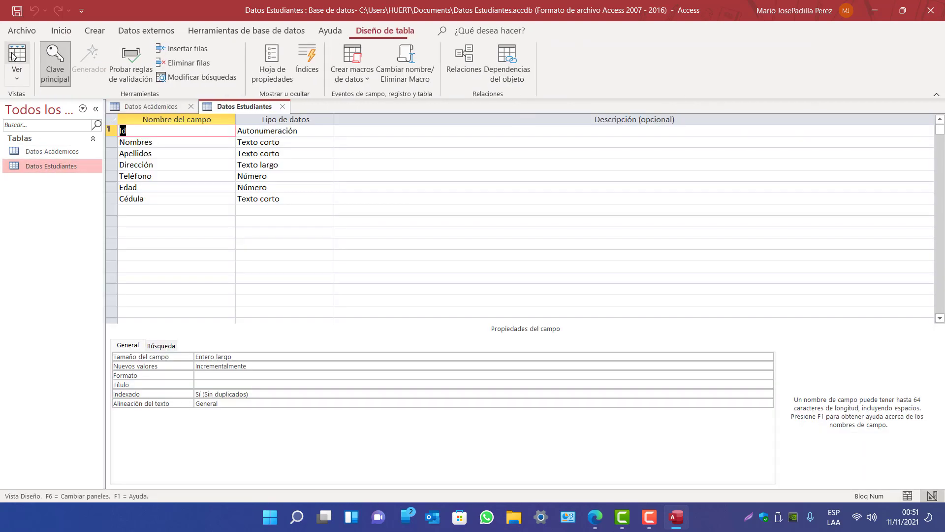
click(157, 130)
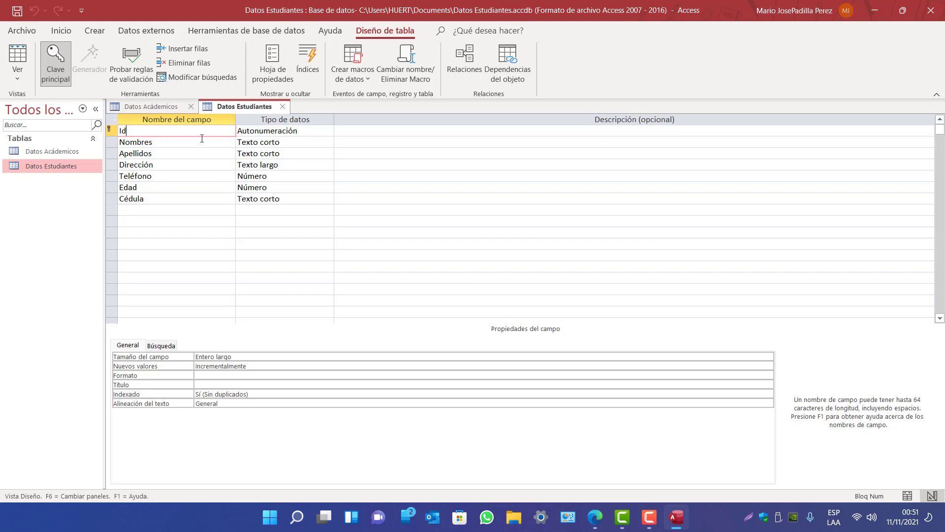
click(256, 130)
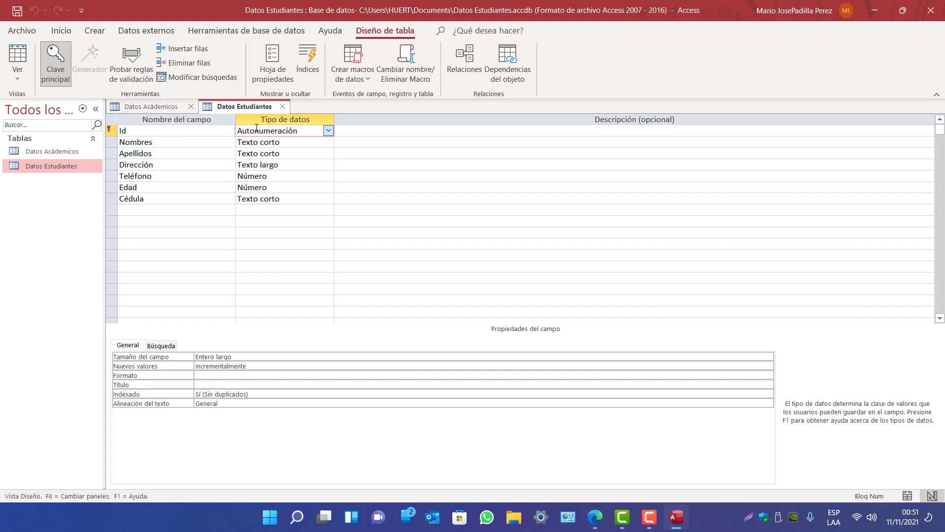
click(328, 130)
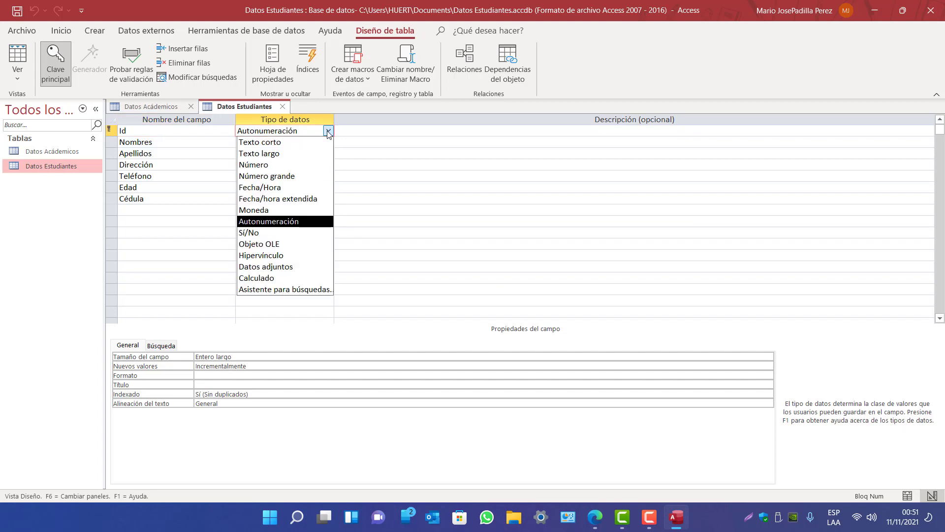
click(299, 221)
click(328, 128)
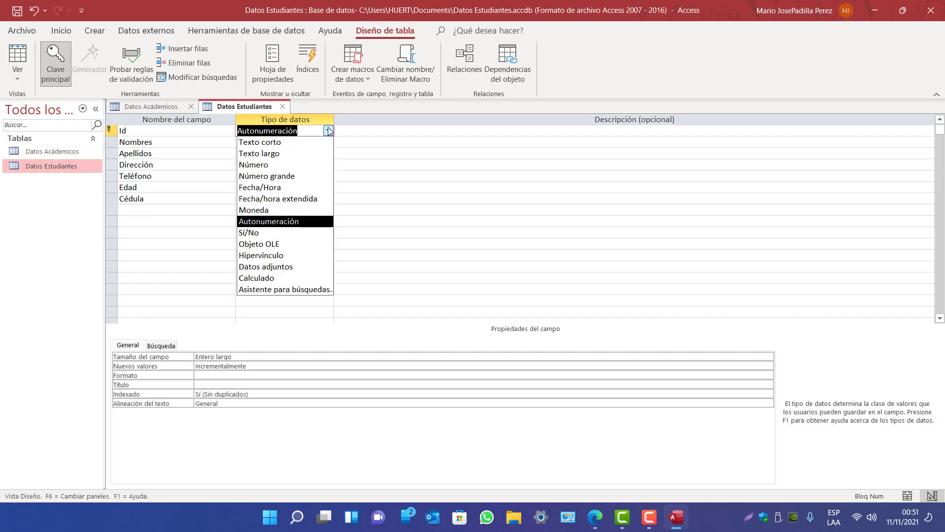
click(16, 61)
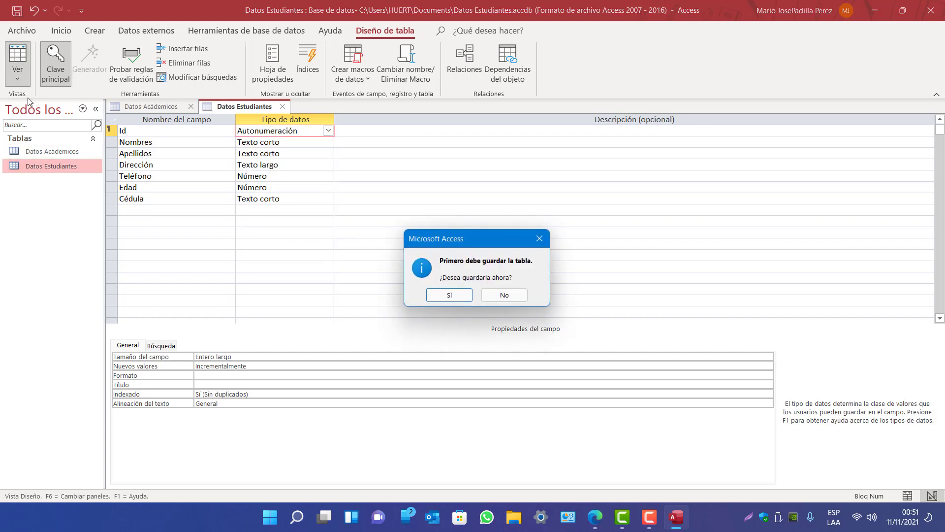
click(450, 295)
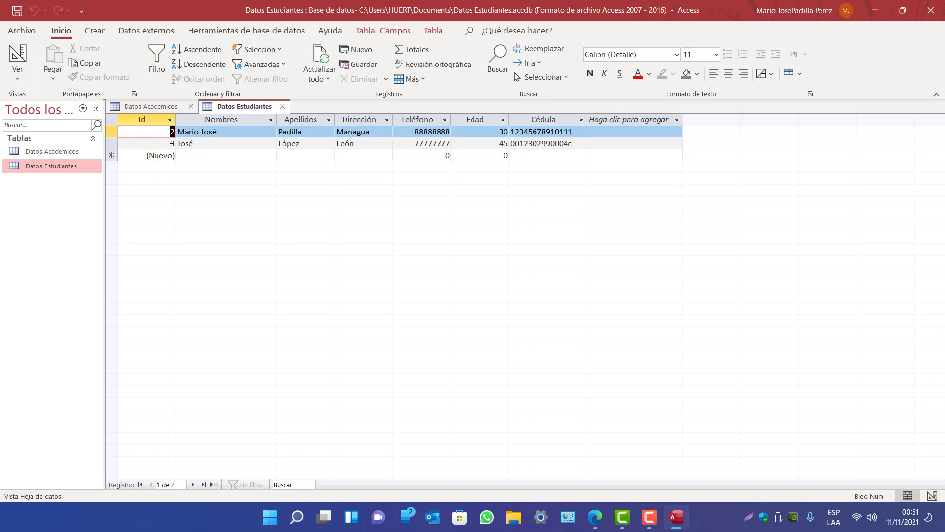
Start a new student record and enter the student's first name and surname
click(168, 132)
click(171, 143)
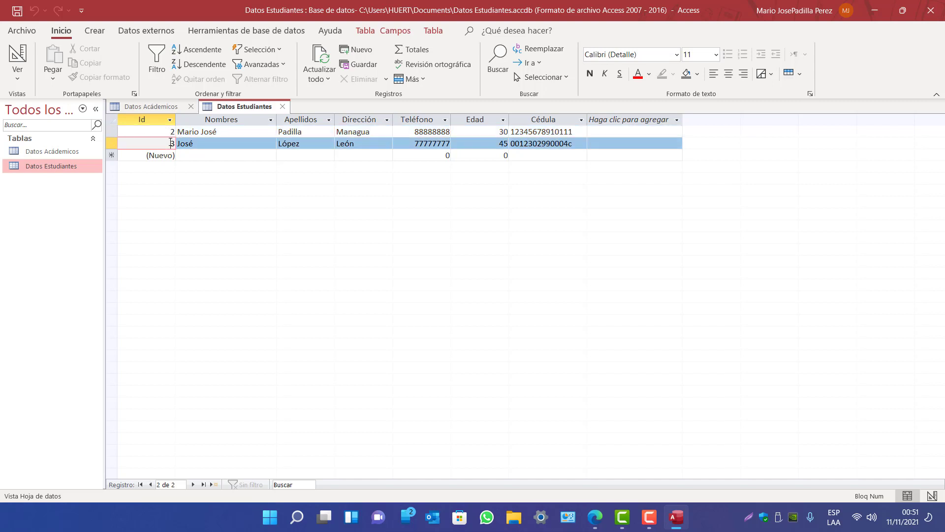
click(579, 144)
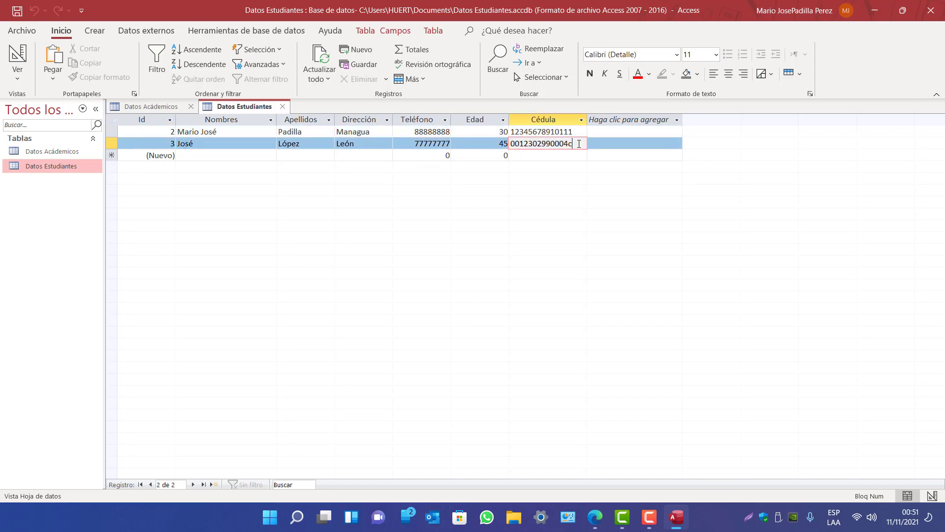
key(Tab)
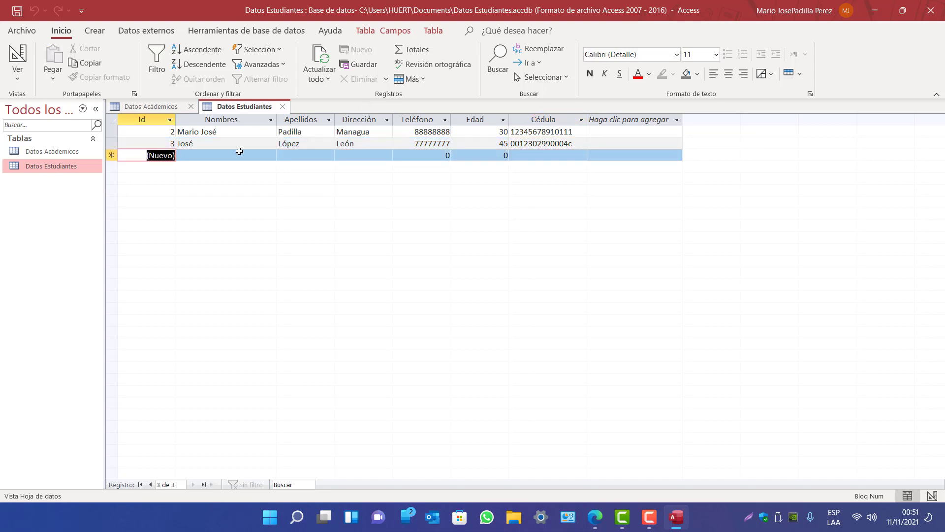
click(236, 154)
text(Lui)
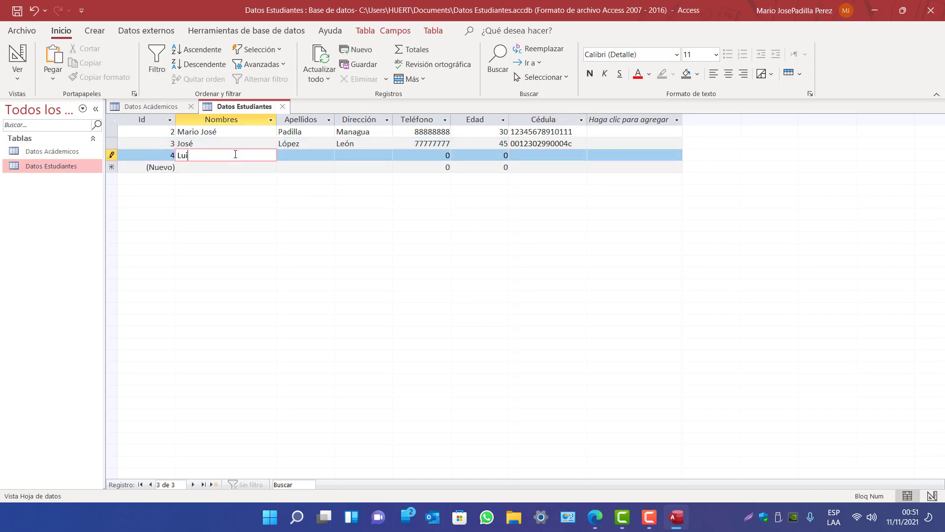
key(BackSpace)
key(BackSpace)
key(Tab)
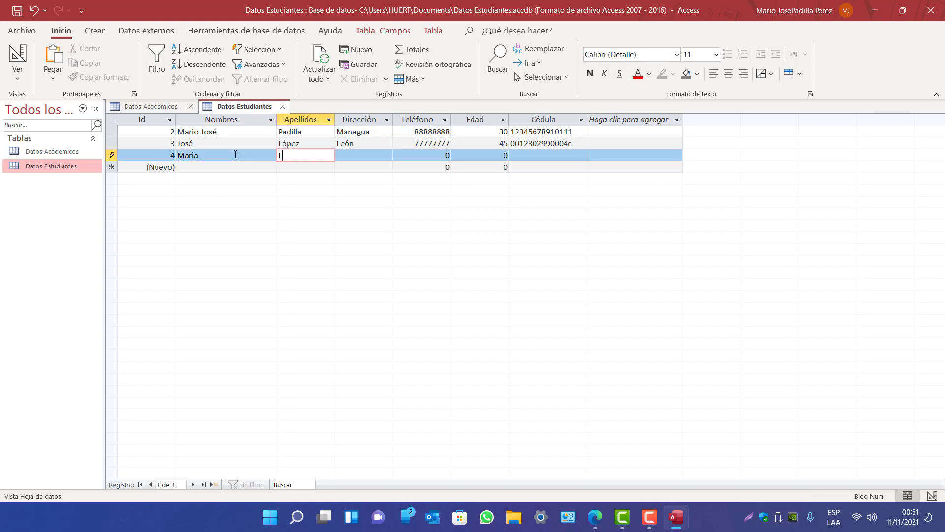
Fill in the student's address, phone number, age 25 and ID number, then save the record
key(Tab)
key(Caps_Lock)
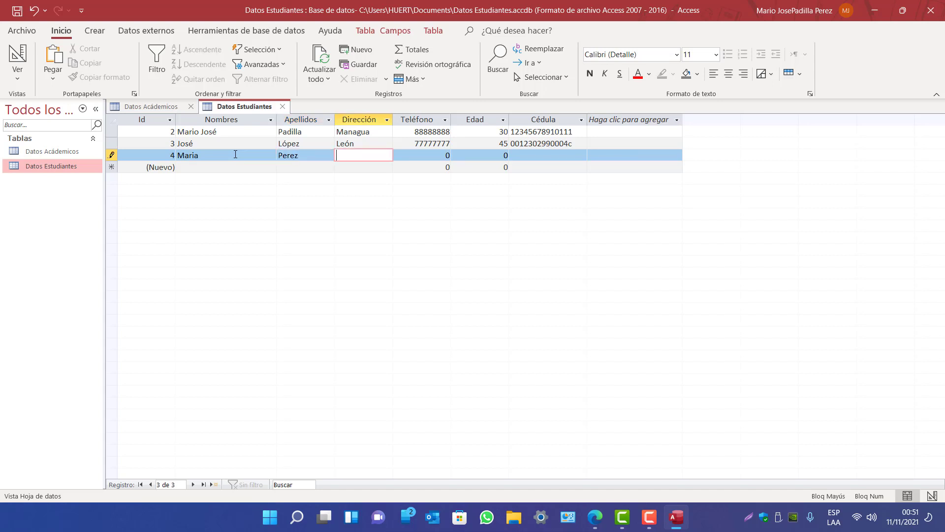
text(M)
key(Caps_Lock)
text(asaya)
key(BackSpace)
key(BackSpace)
text(ya)
key(Tab)
text(99999999)
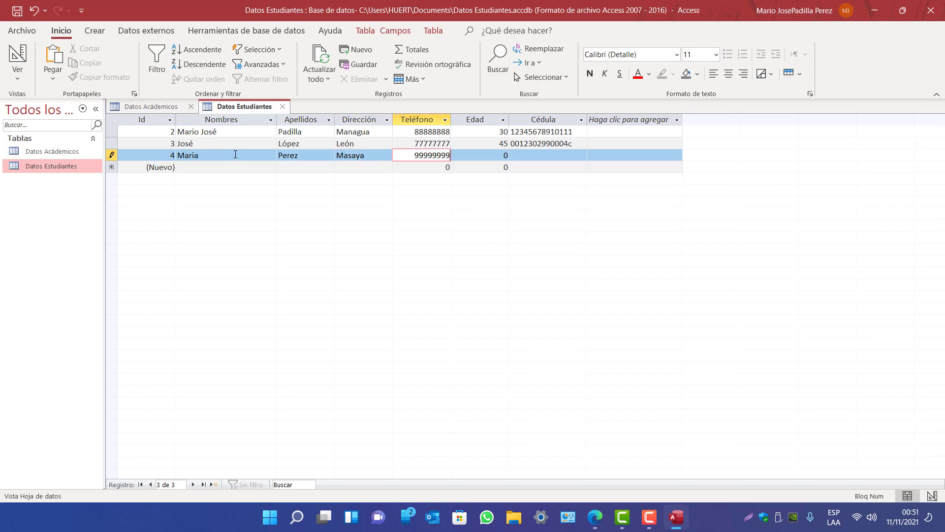
key(Tab)
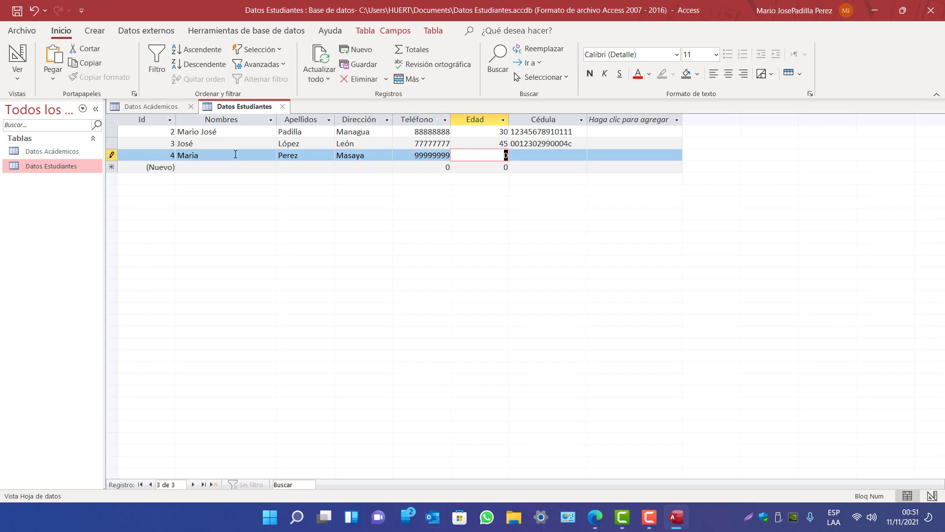
text(25)
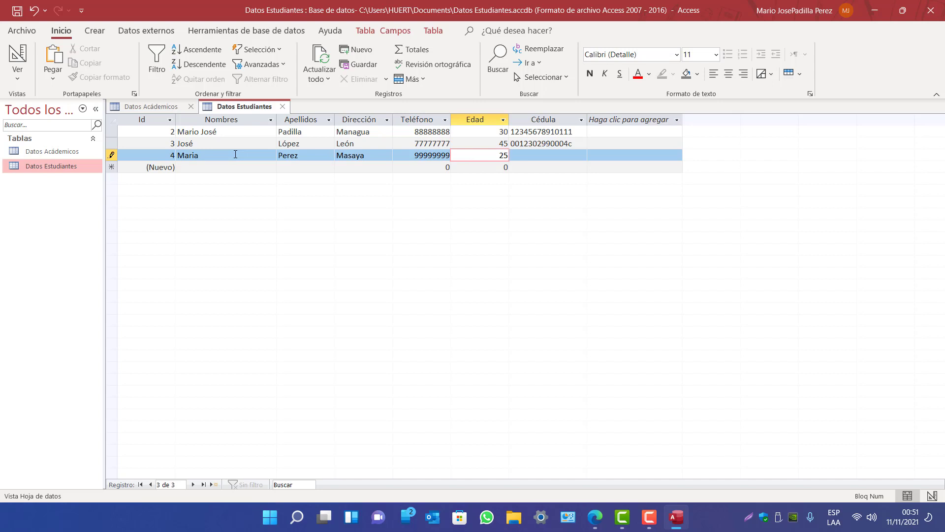
key(Tab)
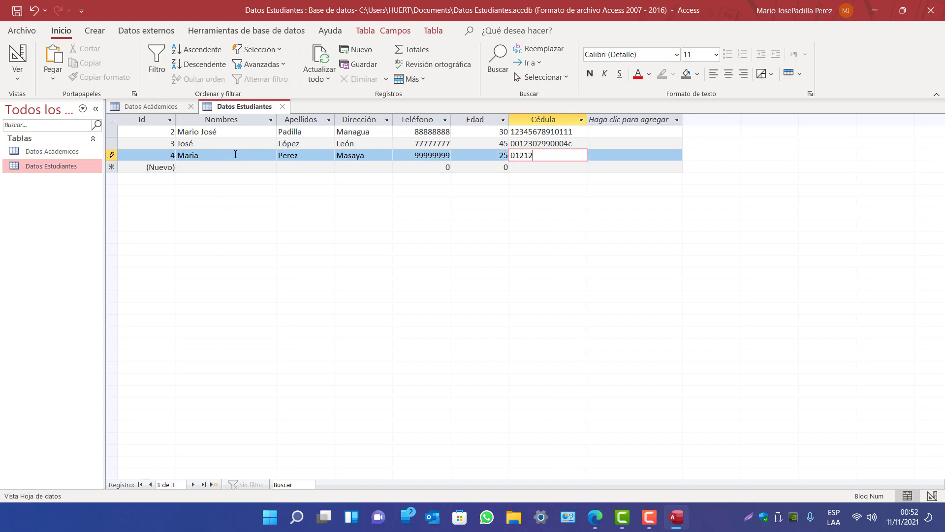
key(Return)
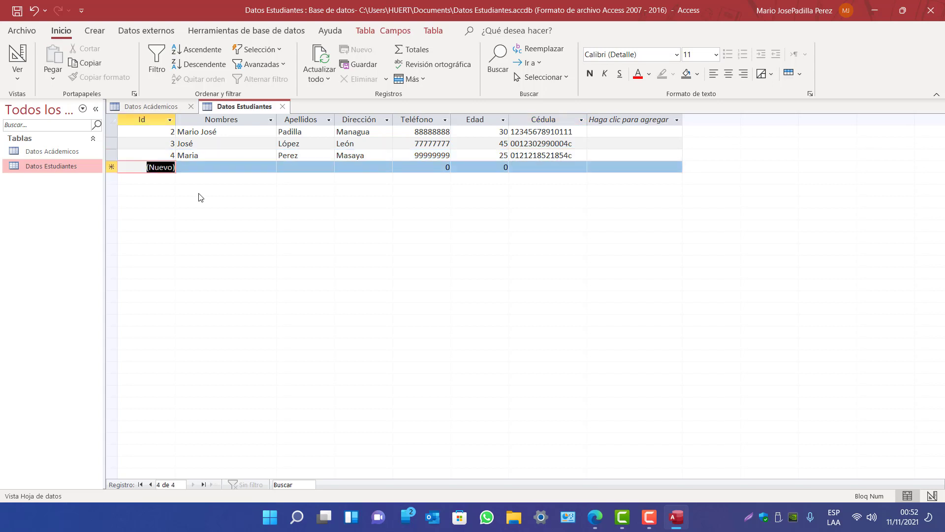
Save the student table and rename the Datos Académicos Id field to Id Carrera
click(49, 157)
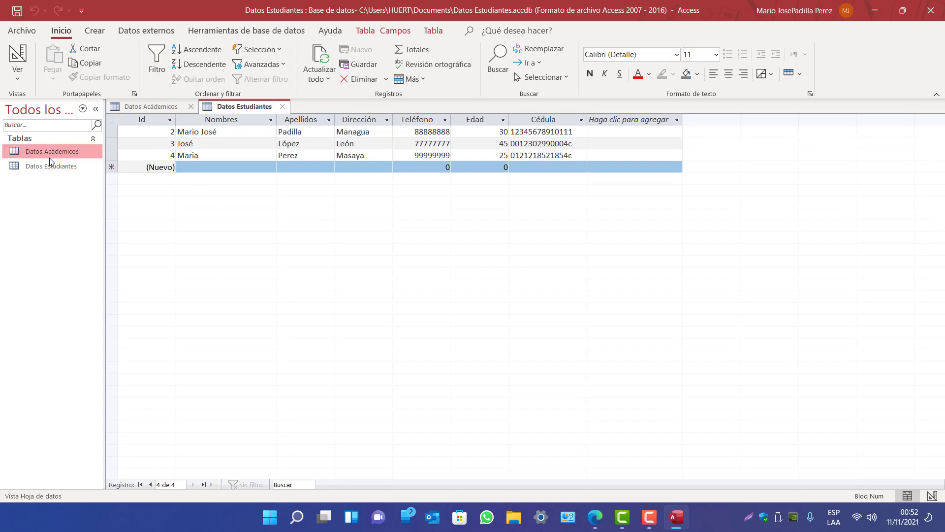
right_click(253, 111)
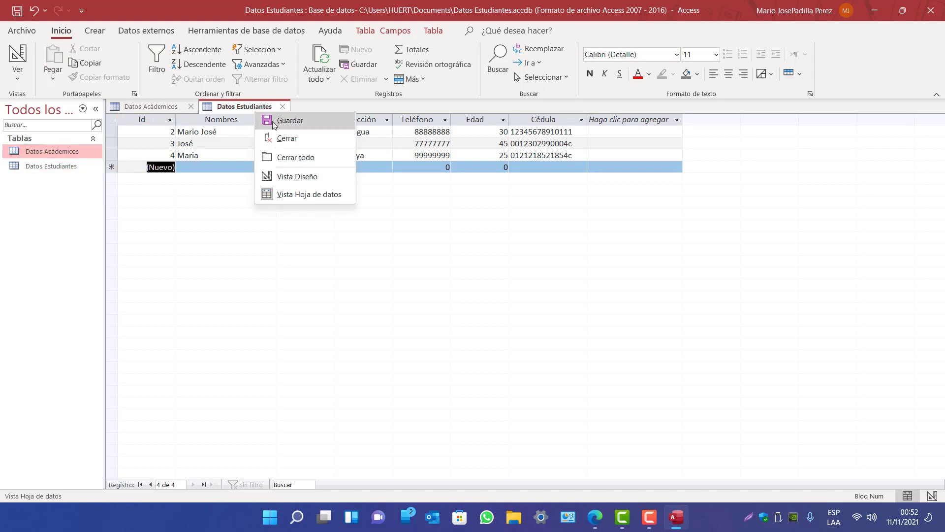
click(143, 106)
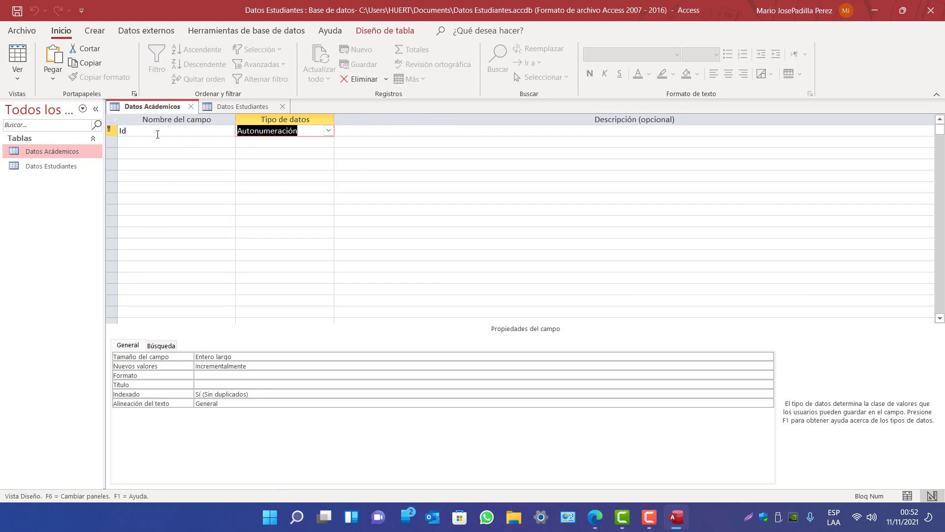
click(144, 131)
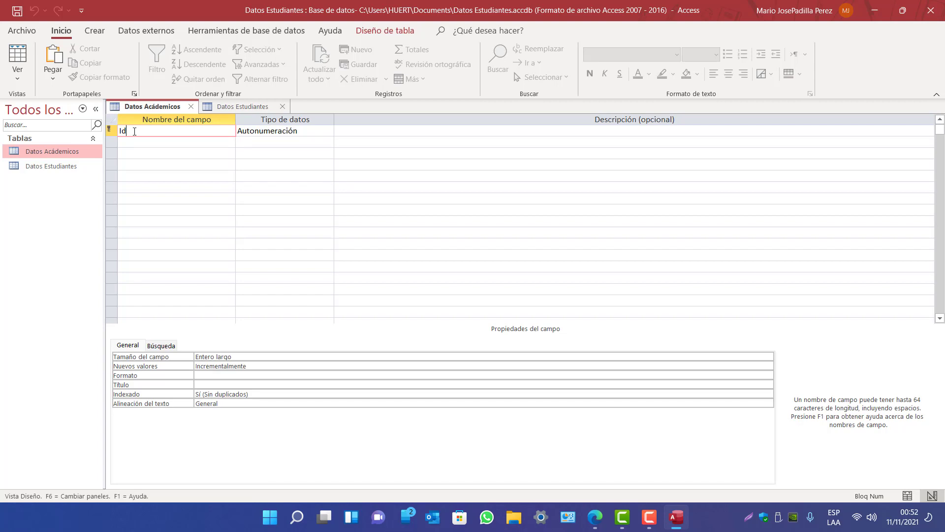
key(Caps_Lock)
text(C)
key(Caps_Lock)
text(arrera)
Add the Nombre de la carrera and Materias fields as Texto corto
click(174, 144)
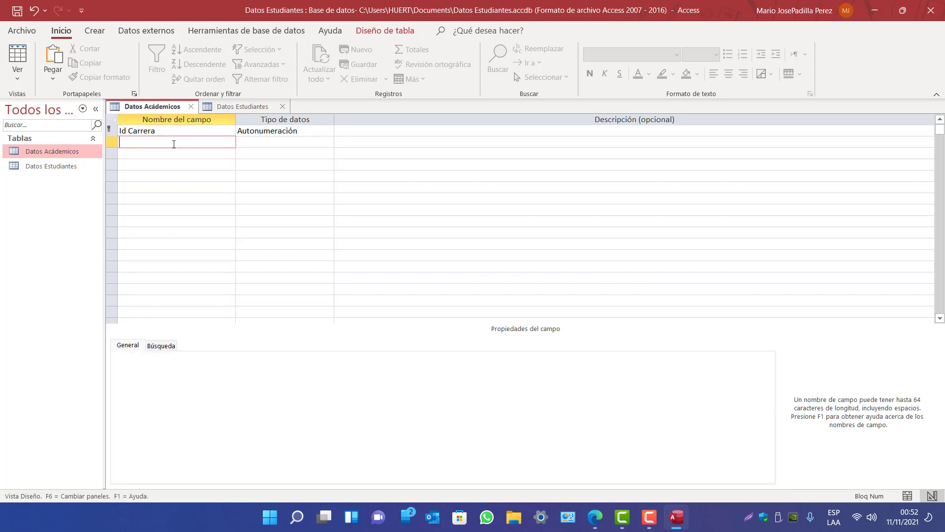
text(Nombre de la carrera)
key(Tab)
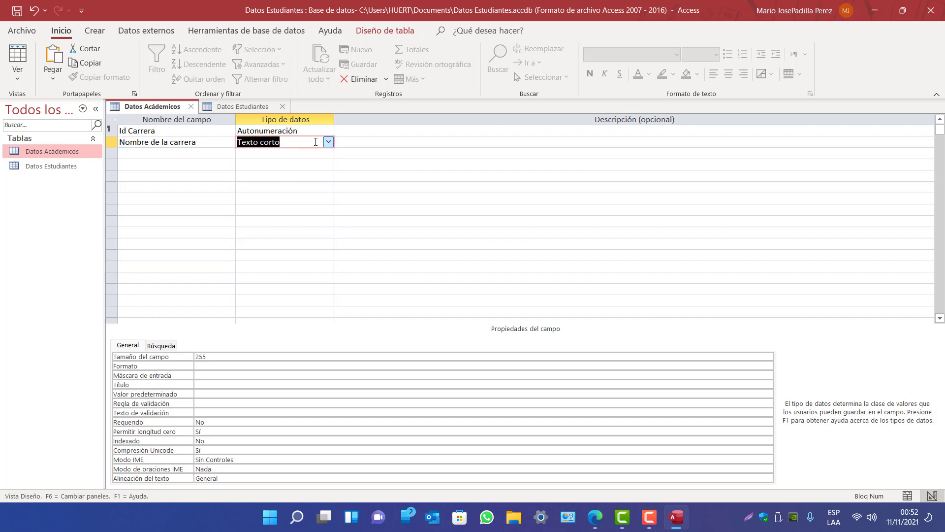
click(184, 153)
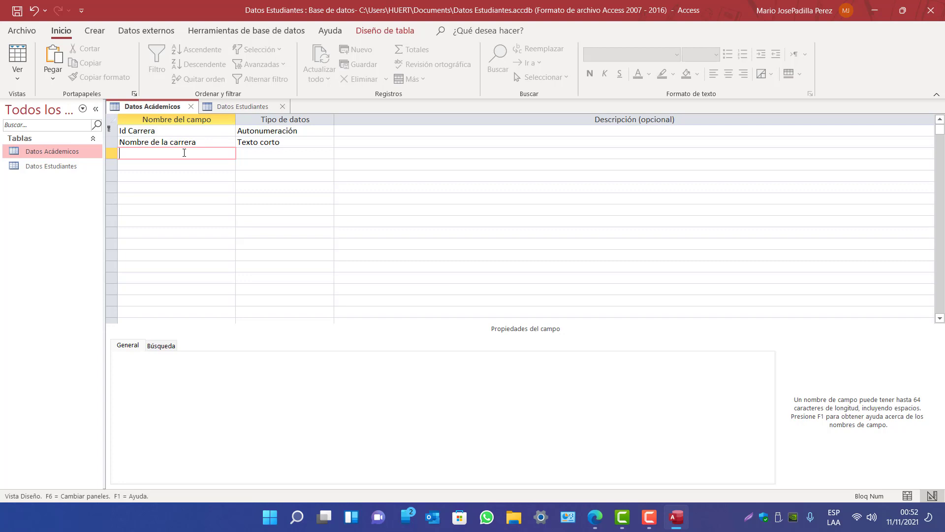
text(Materias)
key(Tab)
Add an Año field with the Número data type
click(197, 163)
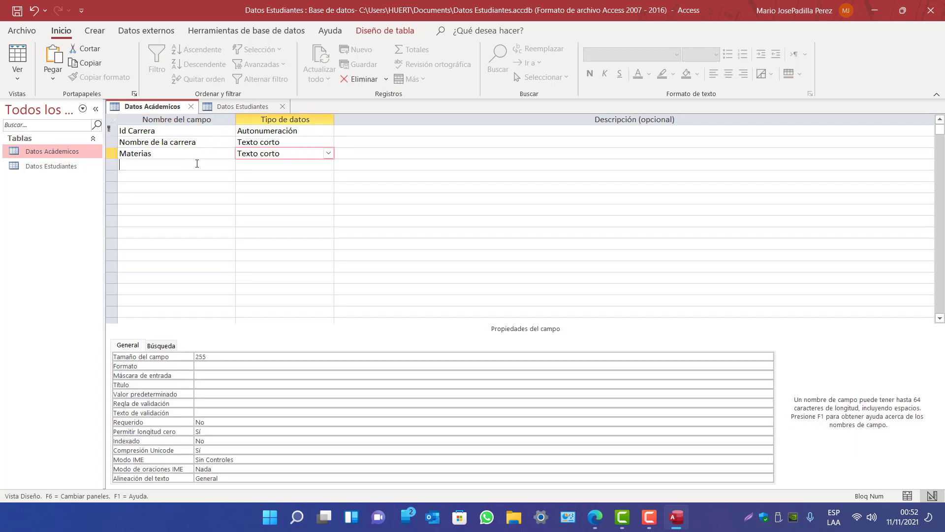
text(An)
key(BackSpace)
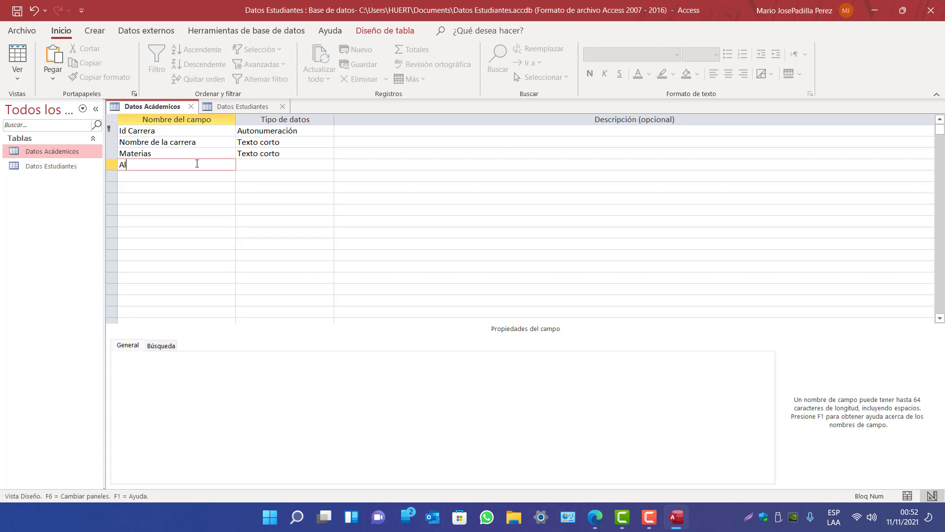
text(ño)
click(320, 164)
click(328, 164)
click(272, 199)
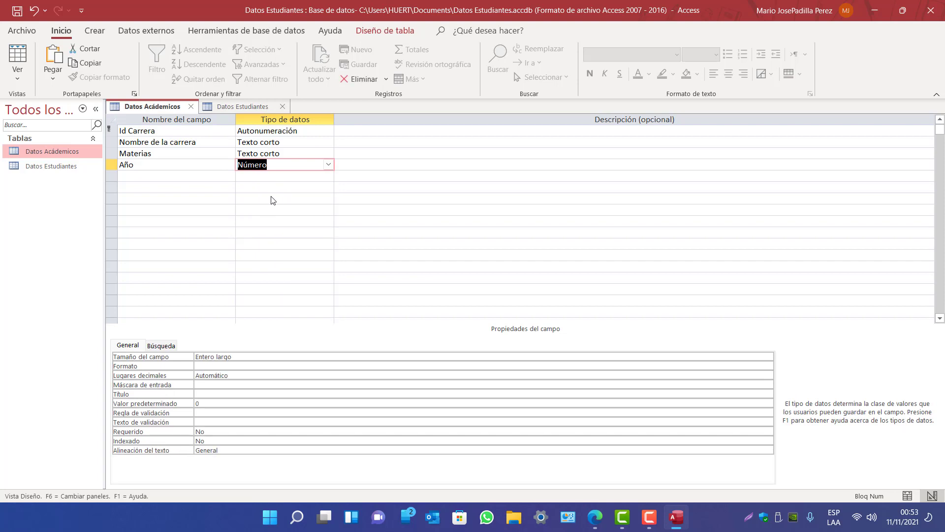
Review the properties of the Id Carrera, Nombre de la carrera, Materias and Año fields
click(126, 175)
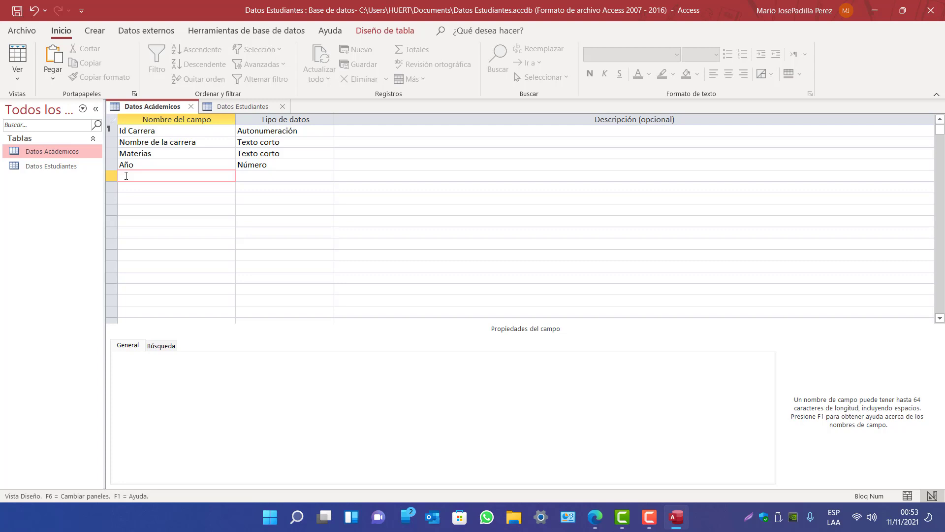
click(145, 164)
click(265, 153)
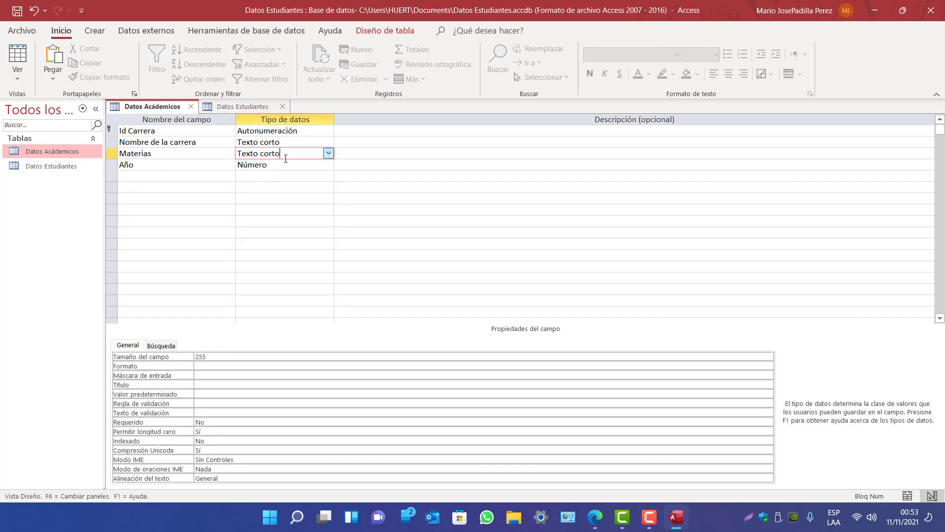
click(299, 163)
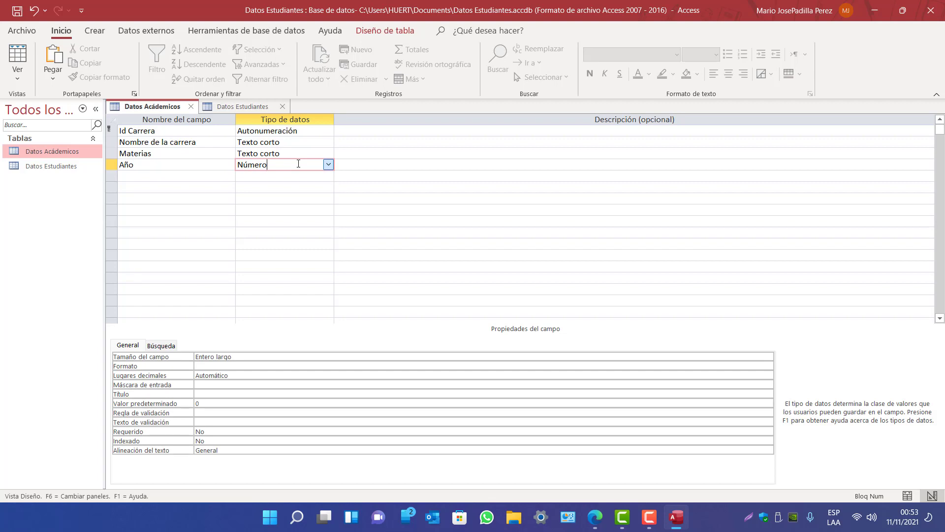
click(298, 142)
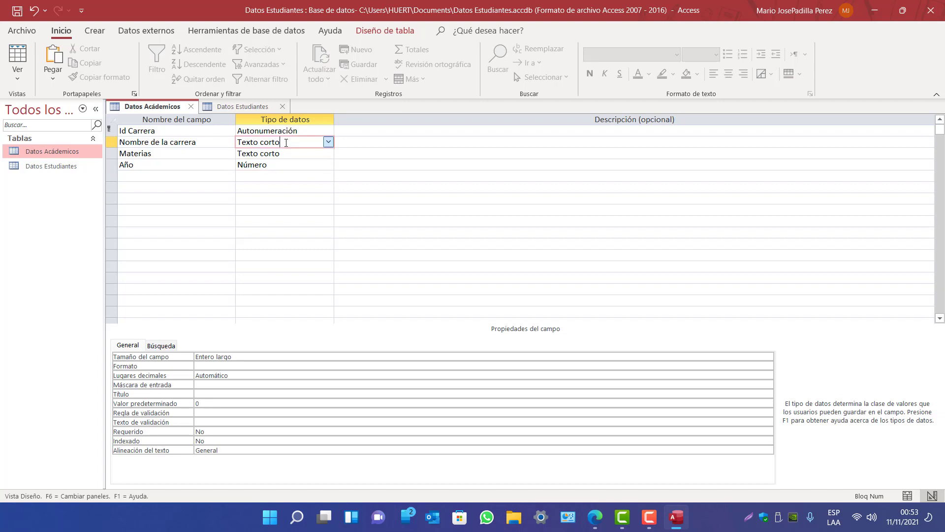
click(183, 142)
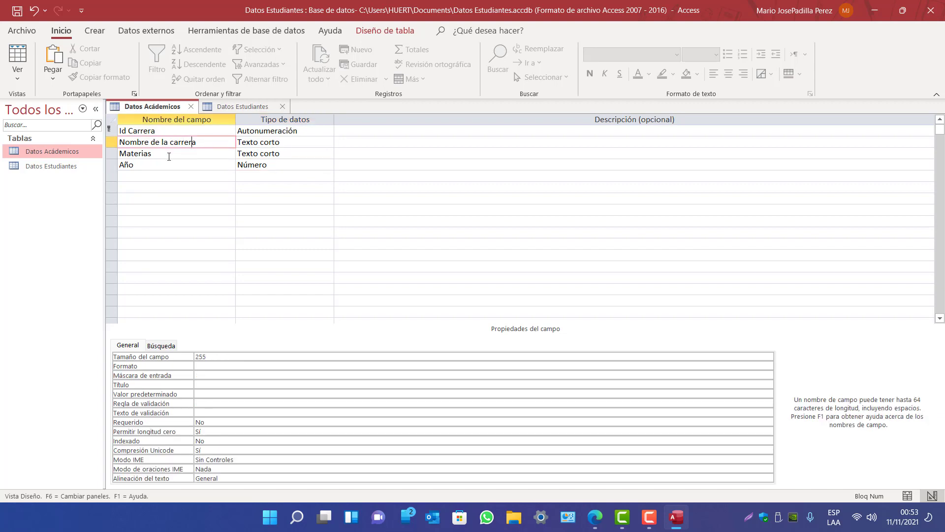
click(169, 154)
click(174, 131)
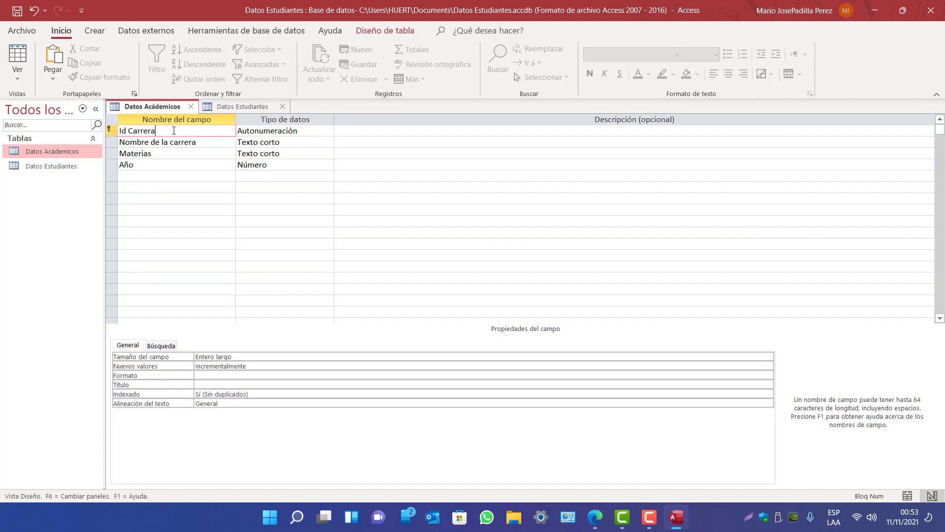
click(144, 165)
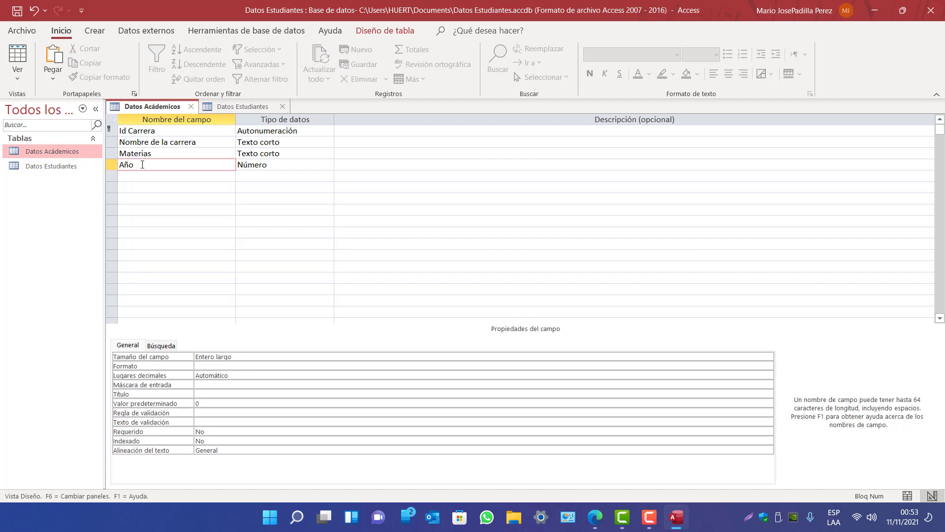
Save the Datos Académicos design and check the Id Carrera, Año and Nombre de la carrera fields
right_click(172, 106)
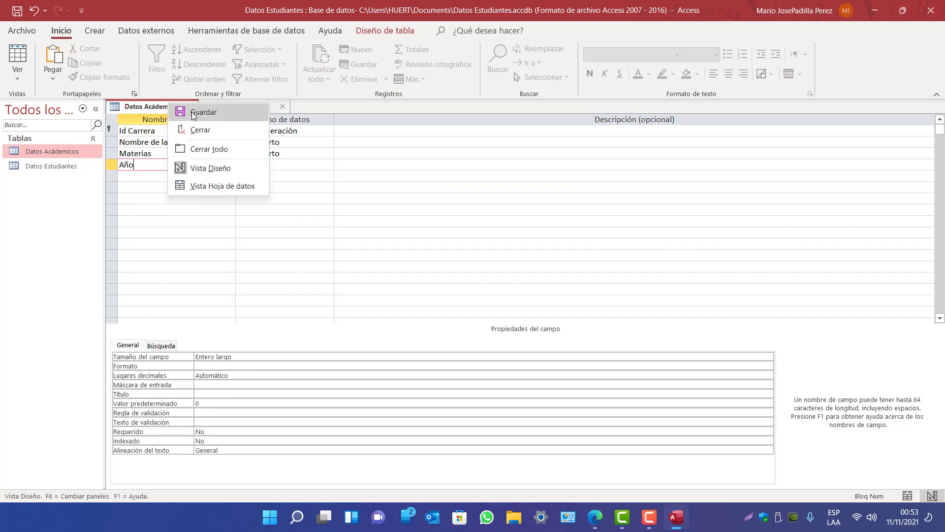
click(194, 114)
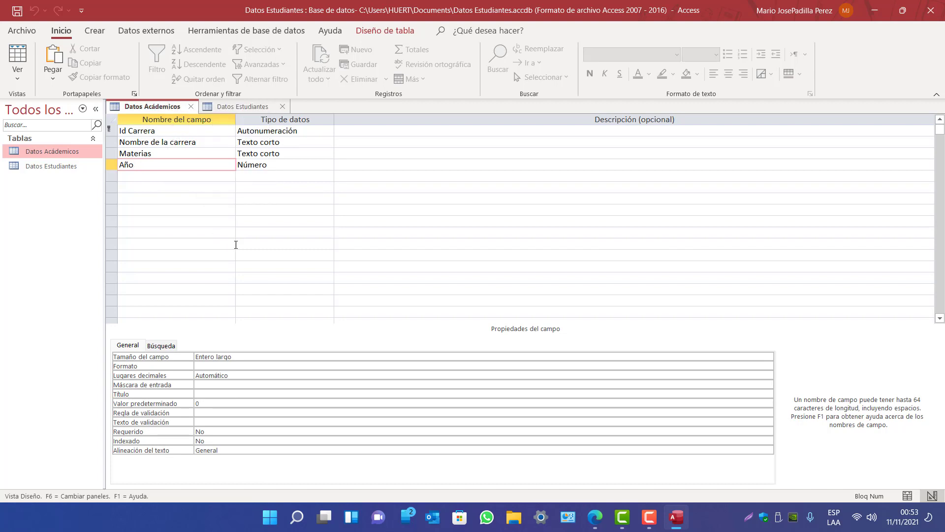
click(275, 131)
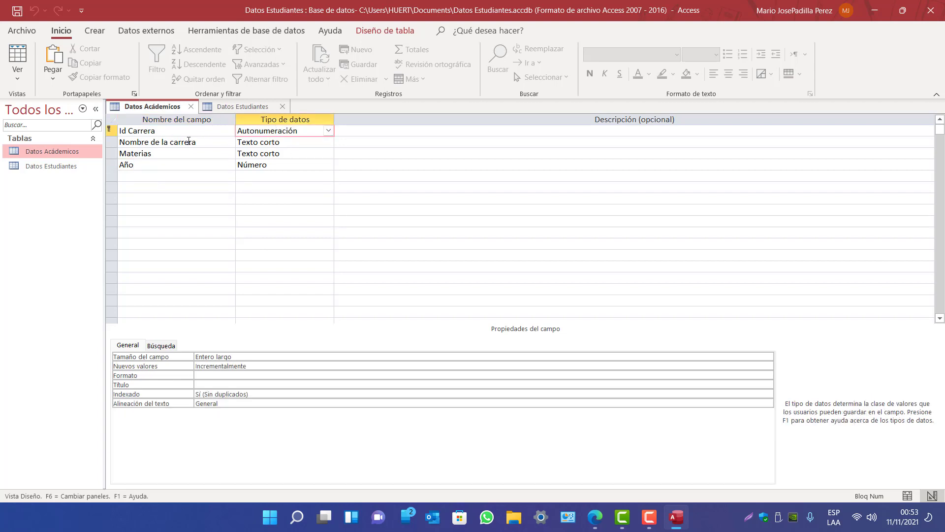
click(229, 164)
click(279, 131)
click(173, 142)
Rename Materias to Materia, save the design, and close both open tables
click(196, 156)
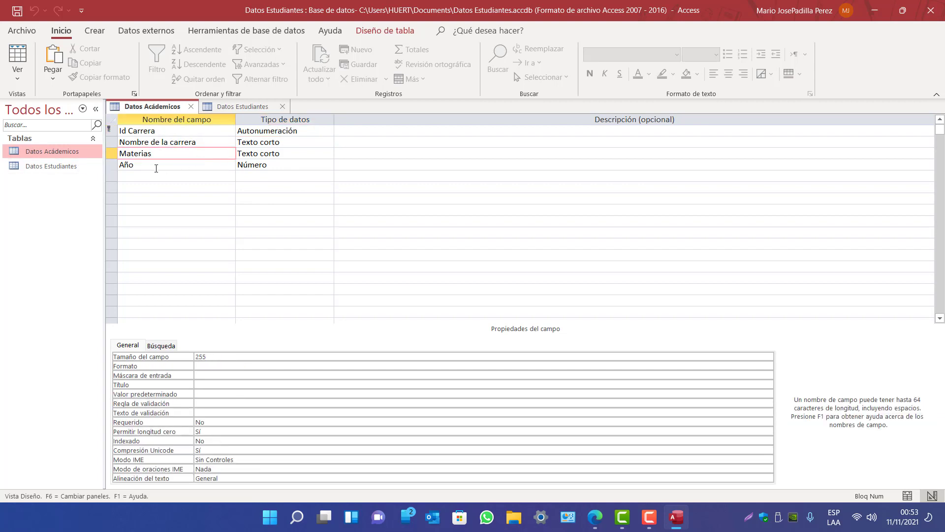
key(BackSpace)
click(182, 165)
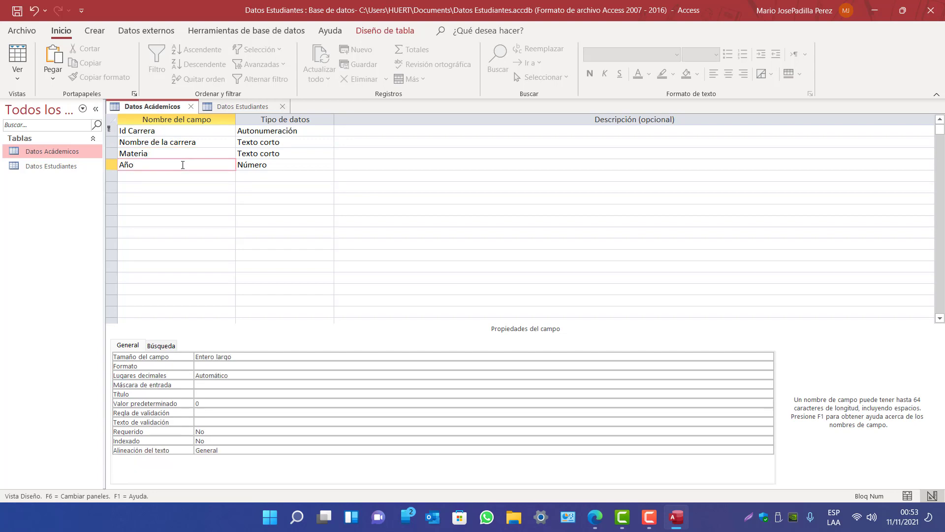
right_click(167, 110)
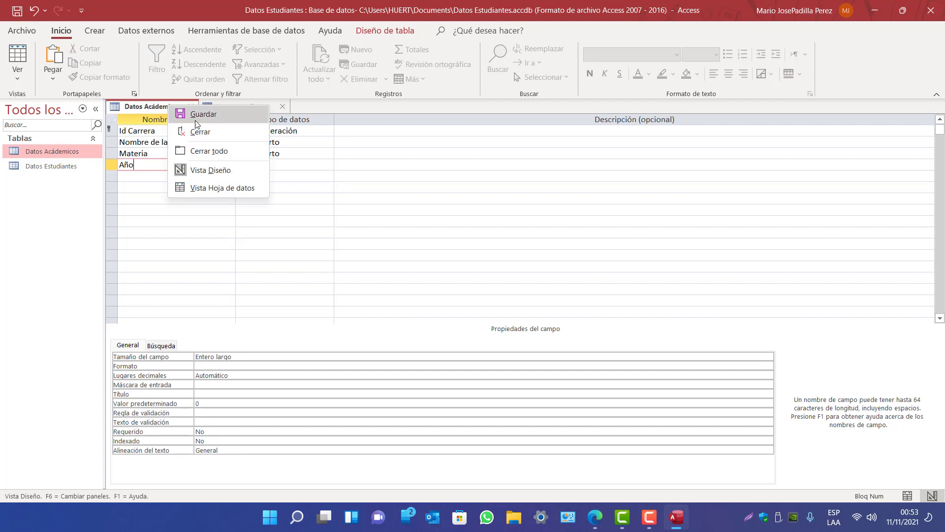
click(198, 110)
click(191, 106)
click(192, 106)
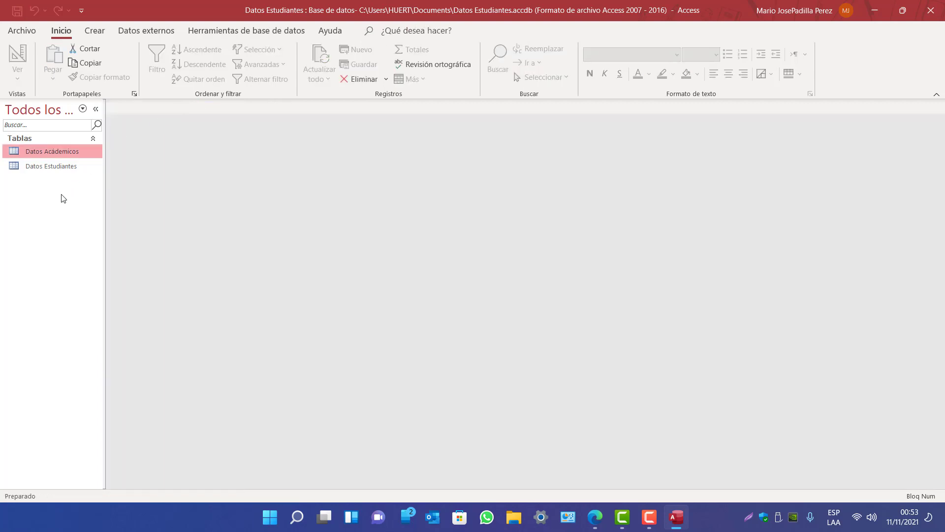
click(52, 165)
Open Datos Académicos and enter the first record: Ing de sistemas, Física, year 2
double_click(55, 153)
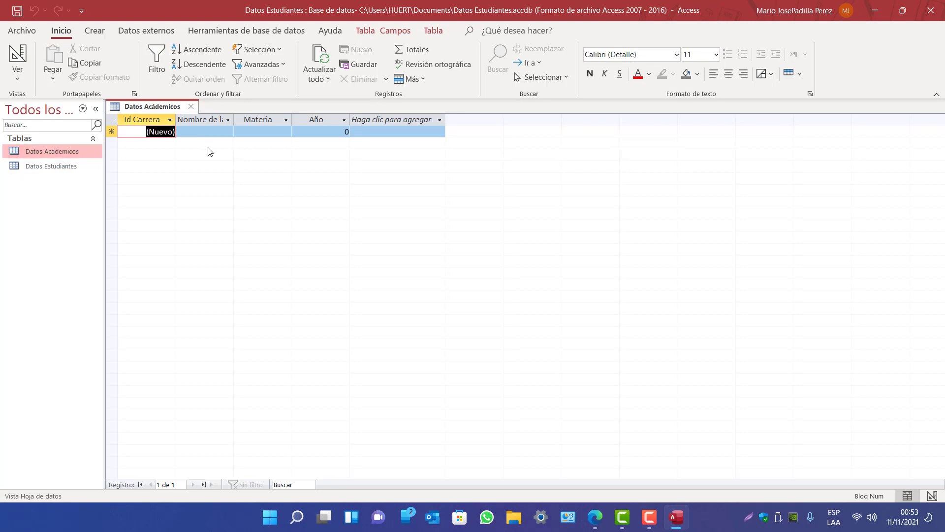
click(206, 131)
key(Tab)
key(Tab)
key(Tab)
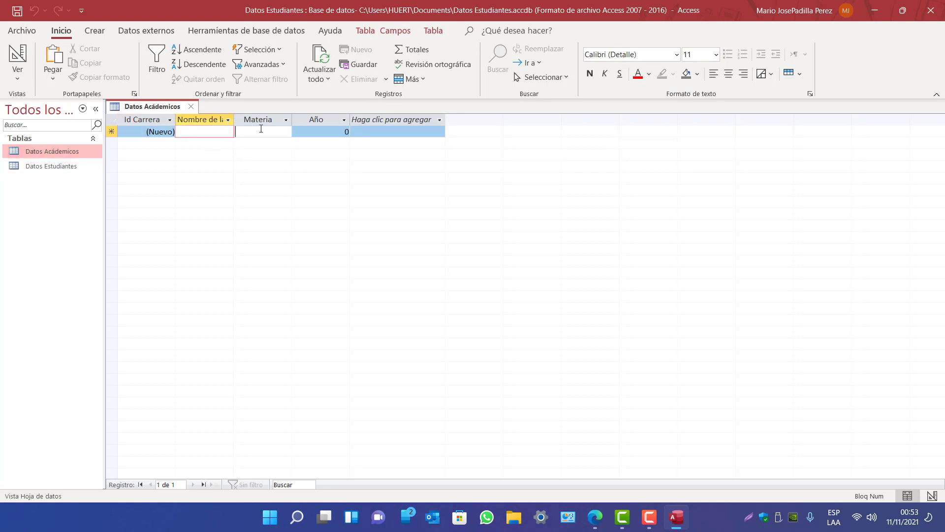
click(202, 133)
text(Ing)
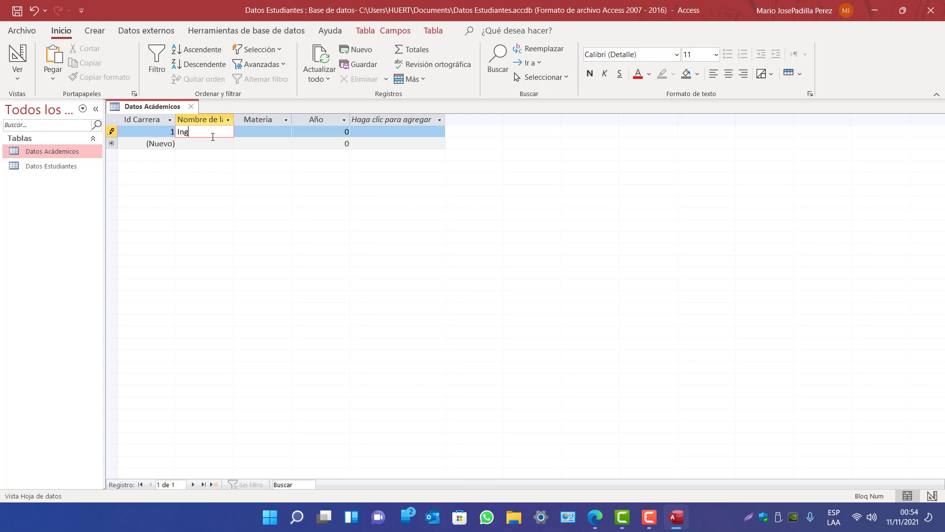
text( de sistemas)
key(Tab)
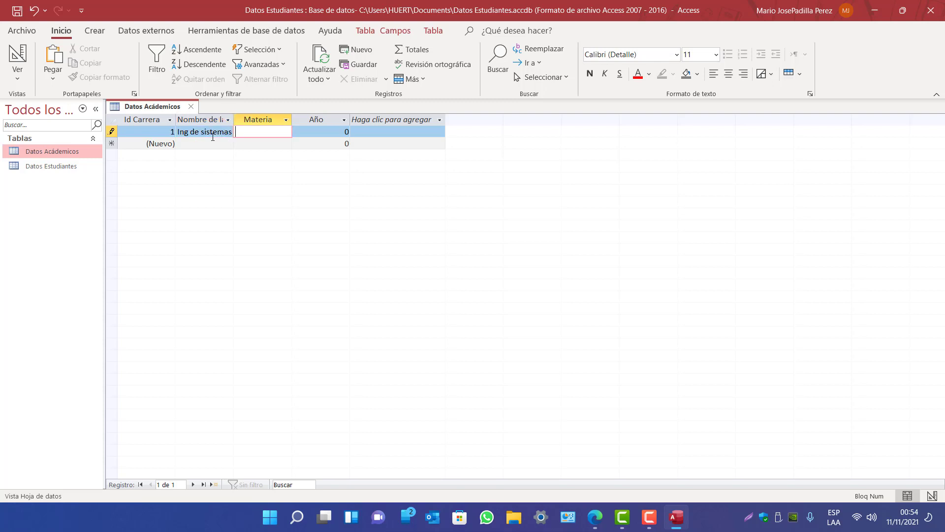
key(Caps_Lock)
text(sica)
key(Tab)
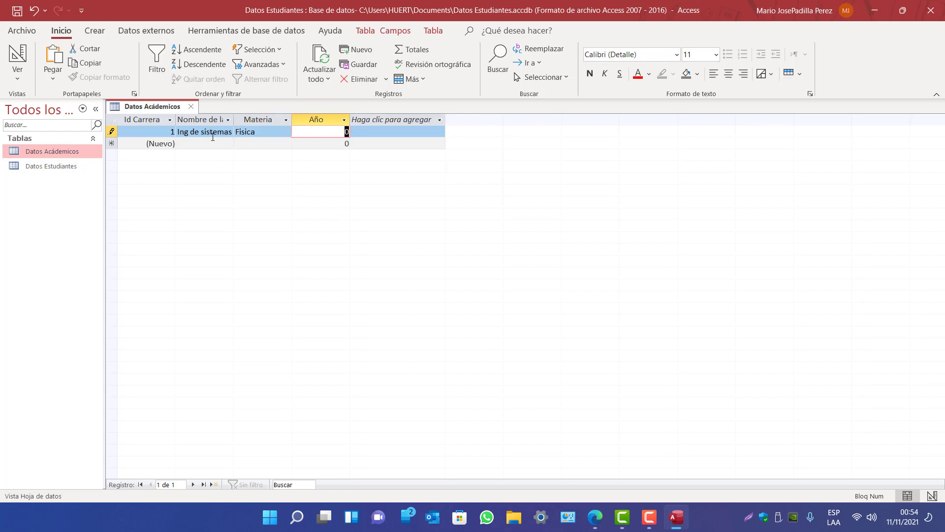
text(2)
key(Tab)
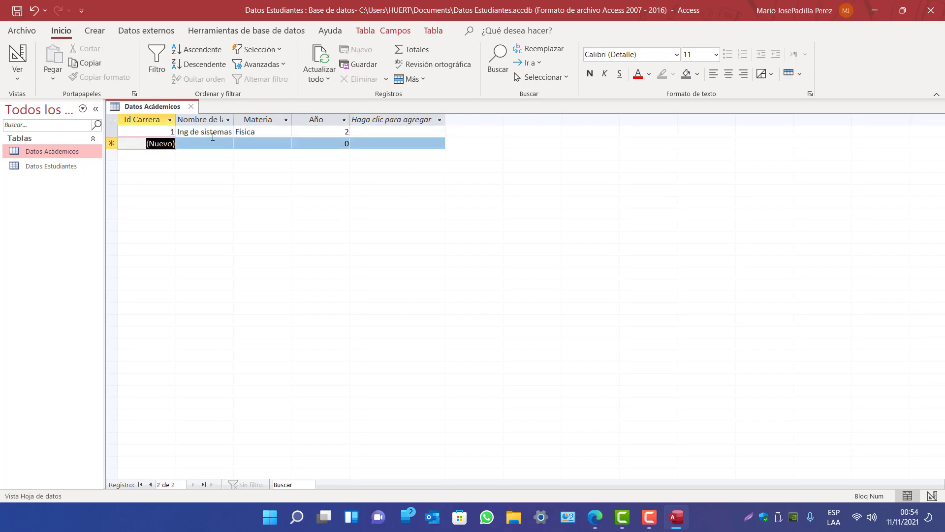
Enter the second record: Mercadeo, Publicidad, year 3
key(Tab)
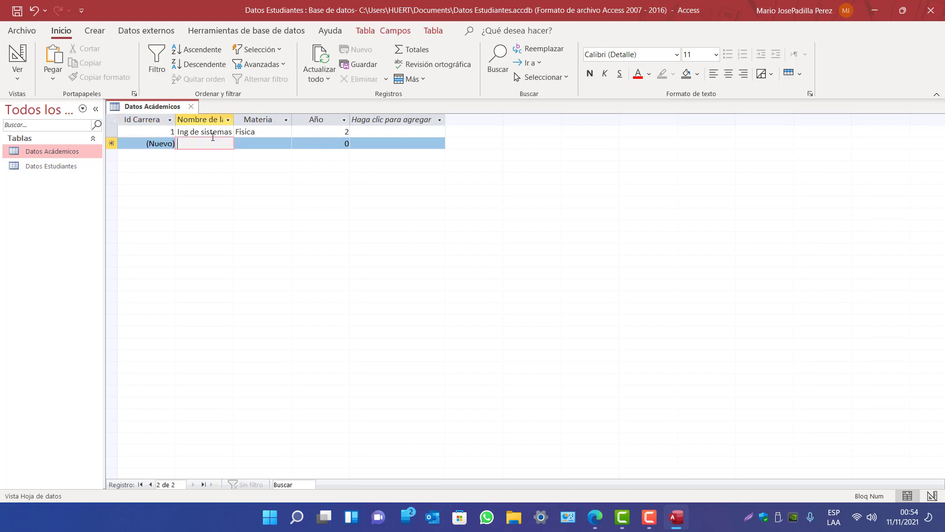
text(Mercadeo)
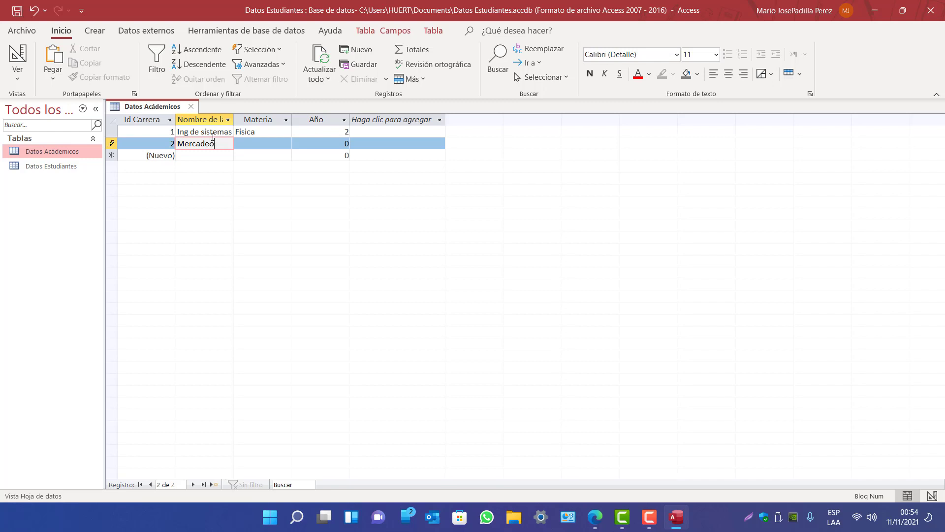
key(Tab)
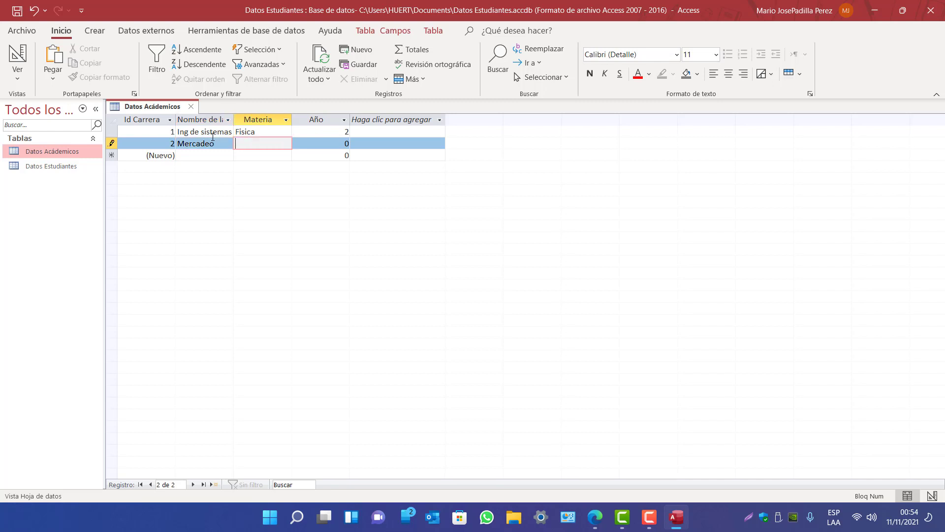
text(Publicidad)
key(Tab)
text(3)
key(Tab)
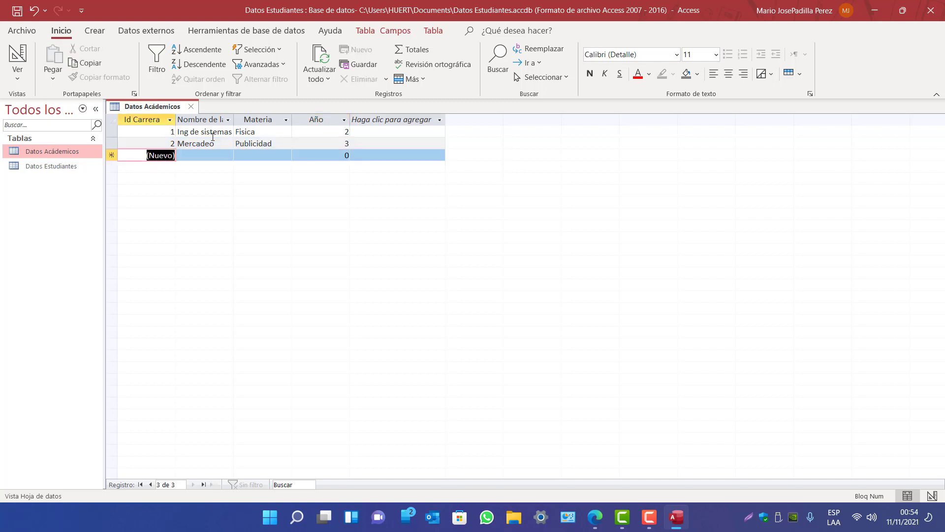
Select the two entered records and their year values, then collapse and re-expand the table list
click(193, 131)
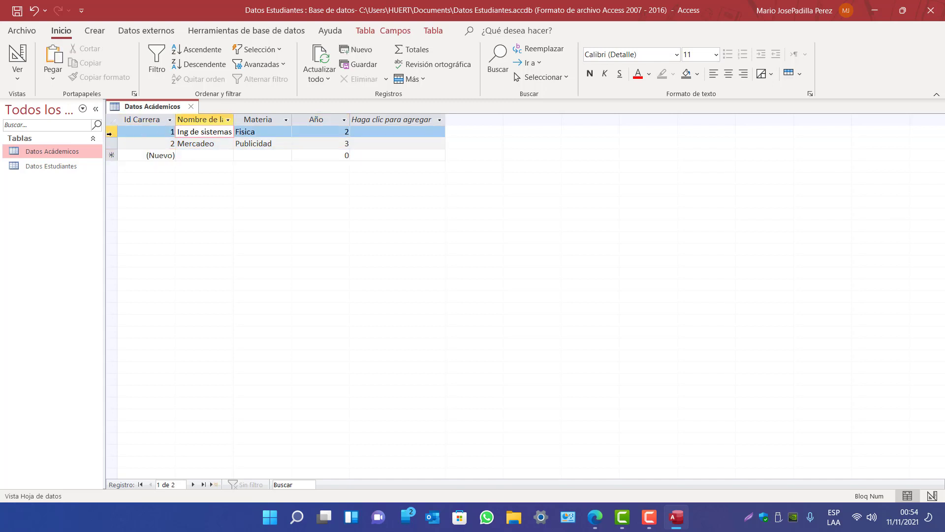
drag(110, 133, 111, 144)
click(382, 157)
click(295, 144)
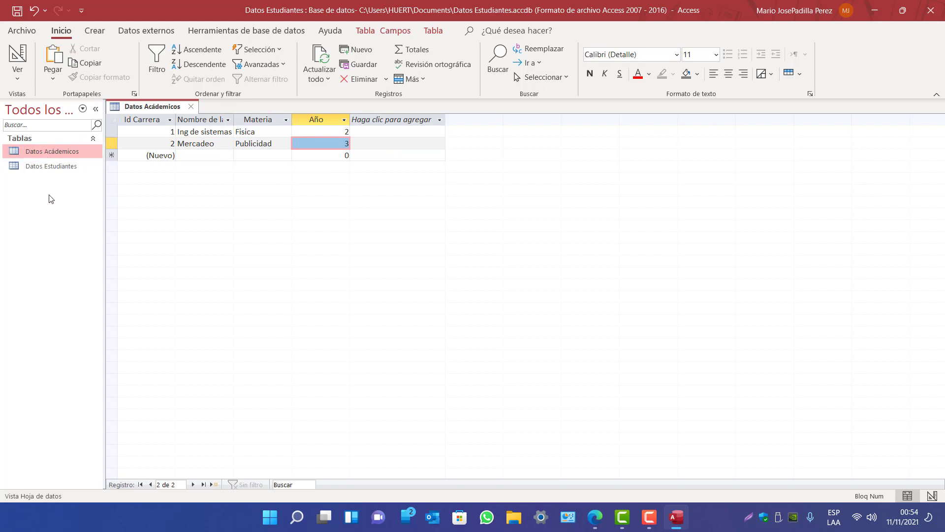
click(47, 166)
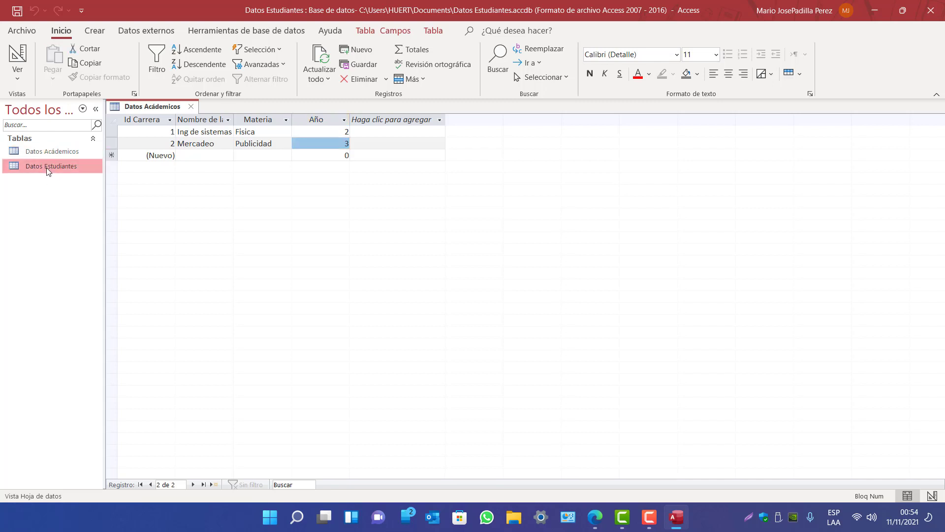
click(45, 140)
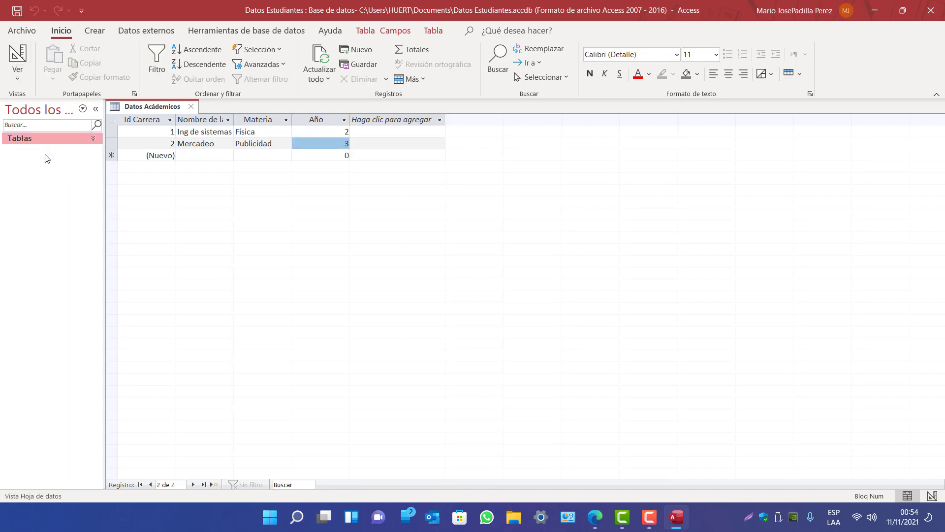
click(76, 138)
Inspect the Id Carrera field size, Formato and Título properties in Design view, then close the table
click(17, 54)
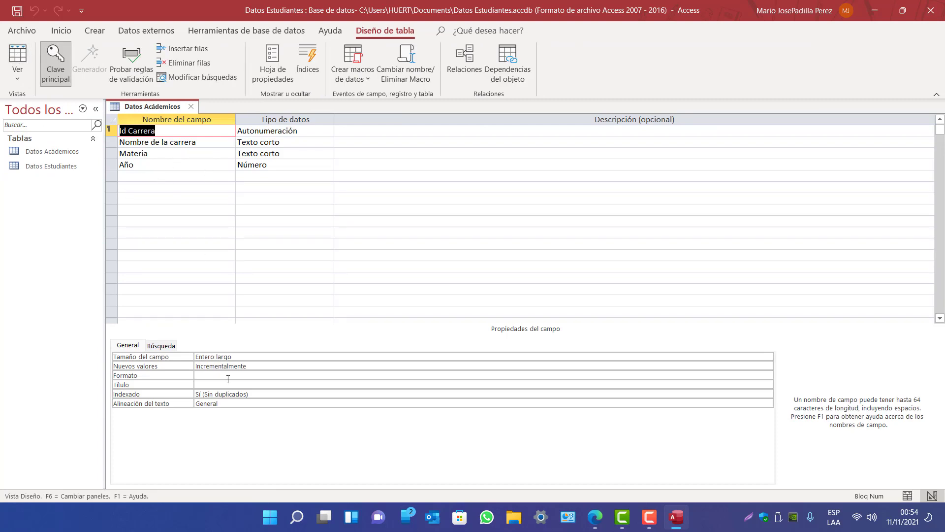
click(237, 358)
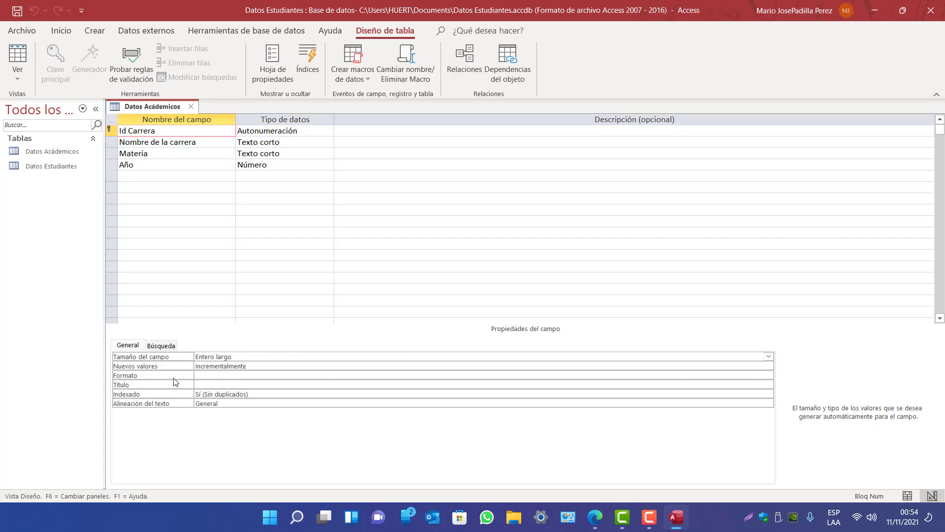
click(195, 377)
click(215, 385)
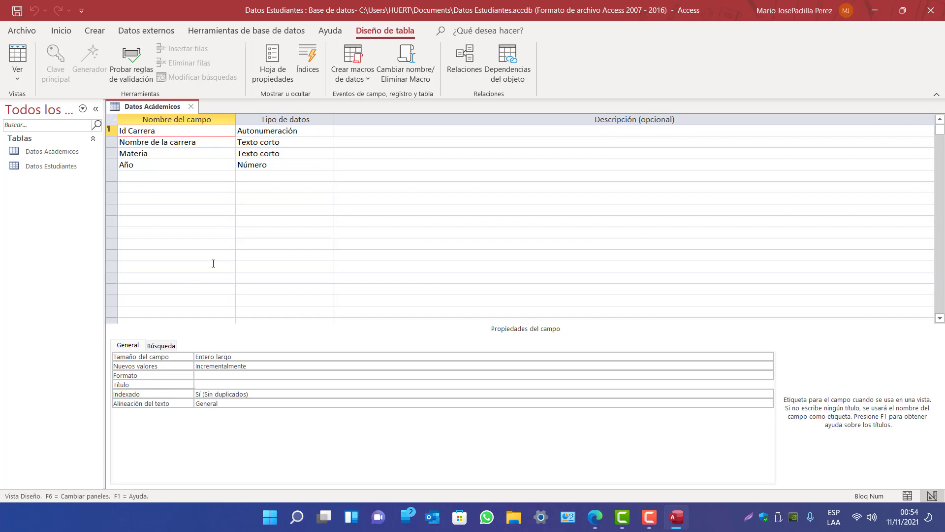
click(191, 107)
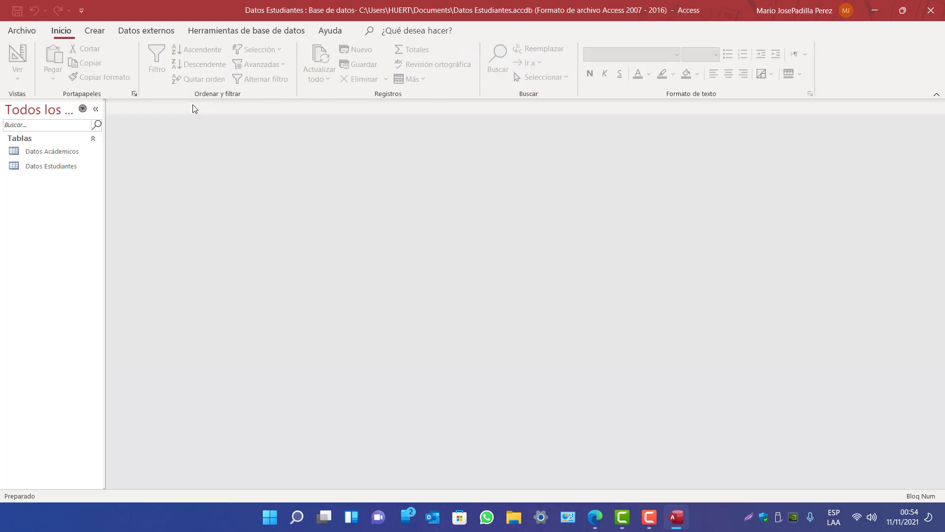
Reopen Datos Académicos and drag the Nombre de la carrera column wider, leaving filters unchanged
double_click(36, 152)
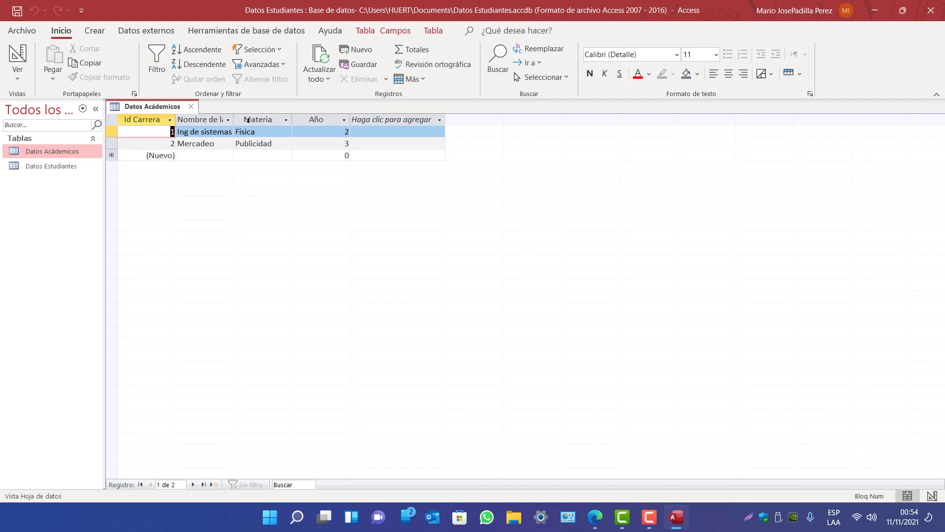
click(229, 119)
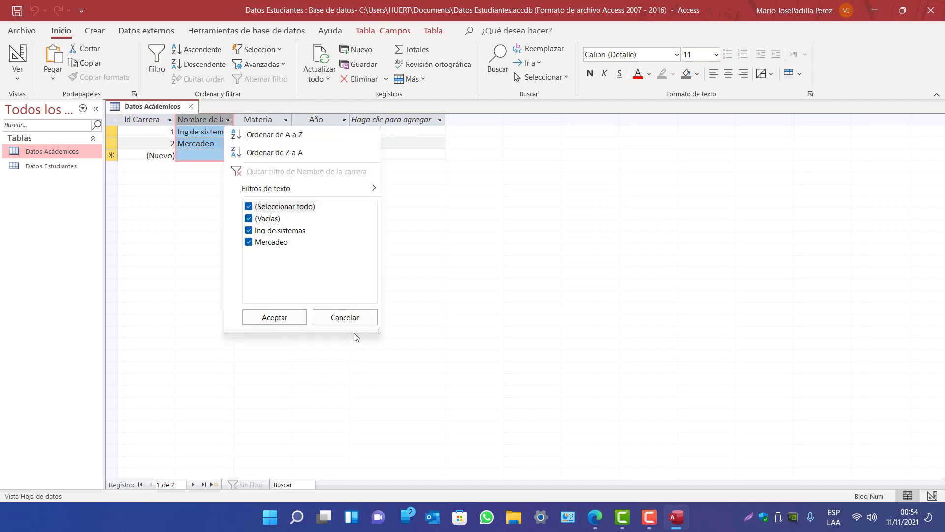
click(347, 318)
drag(240, 127, 262, 126)
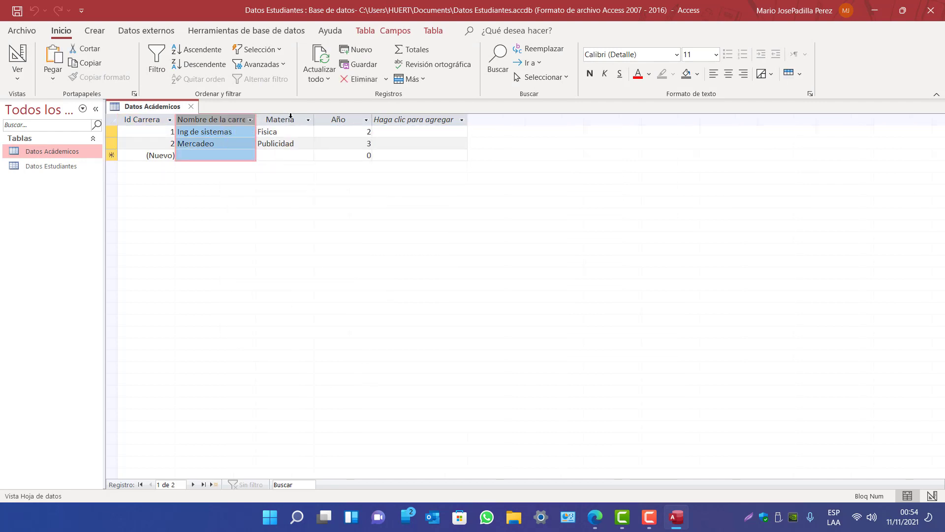
click(309, 120)
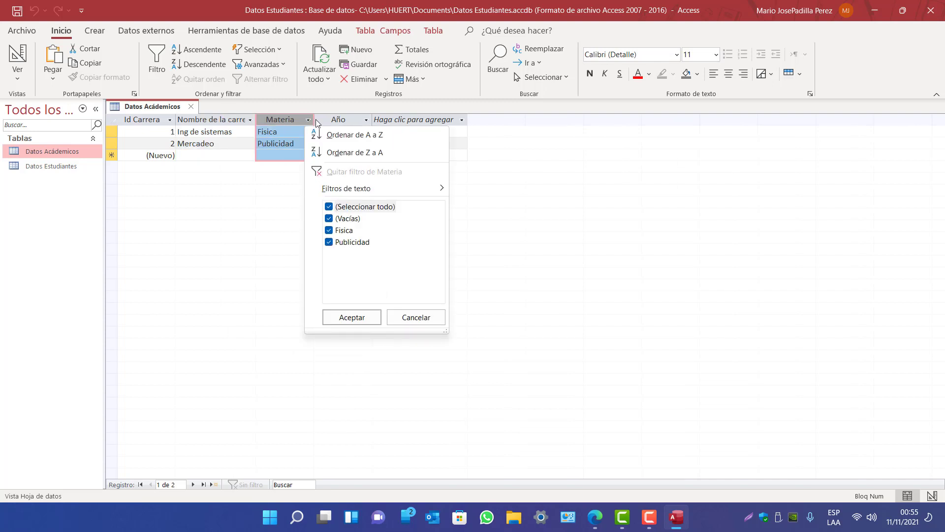
click(413, 316)
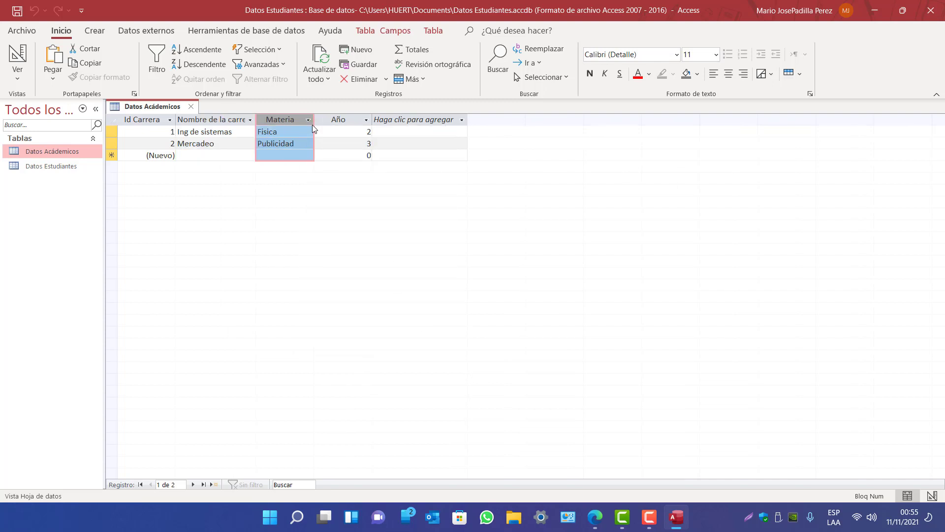